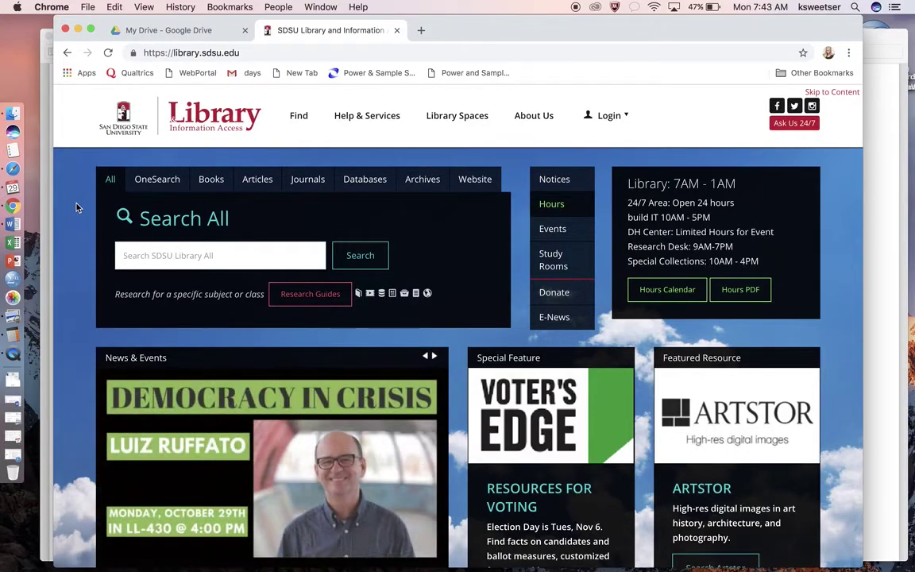
Step: Open Lexis Nexis Academic from the library's A-Z databases under L and sign in with the prefilled credentials, dismissing the Nexis Uni promotion
left_click(372, 184)
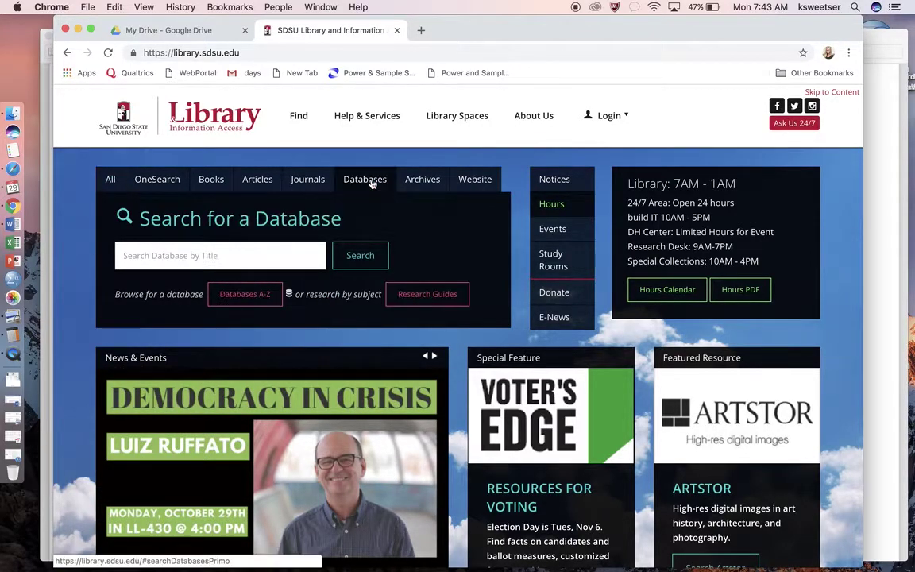
left_click(254, 295)
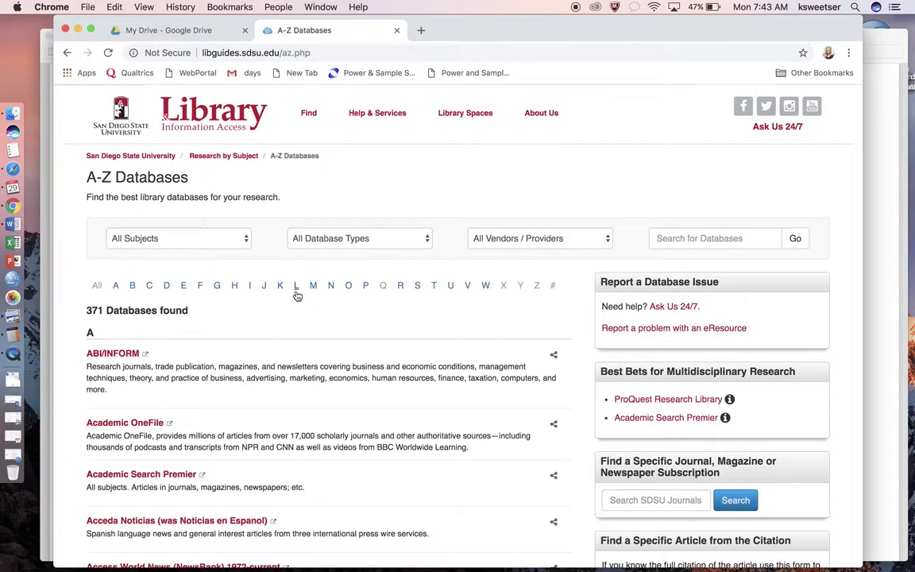
left_click(297, 291)
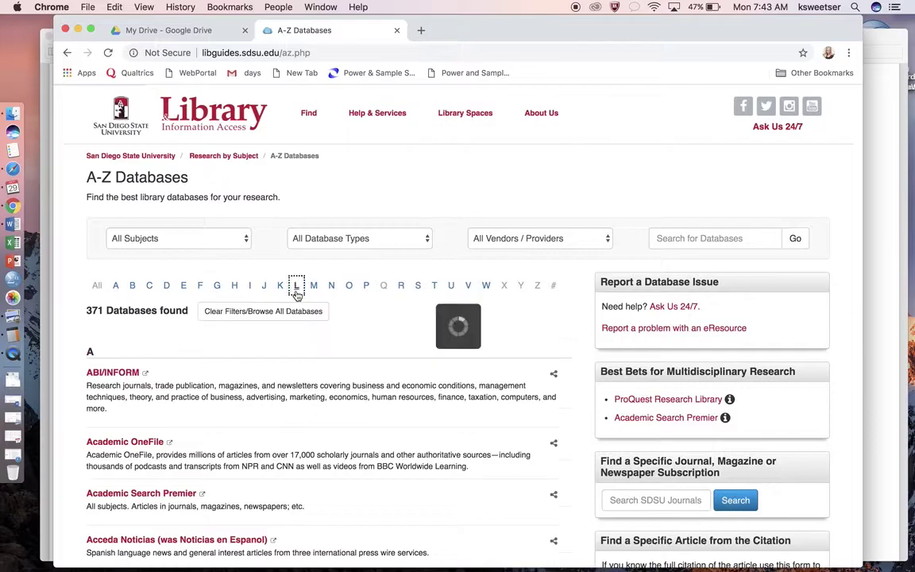
scroll(284, 382, "down", 3)
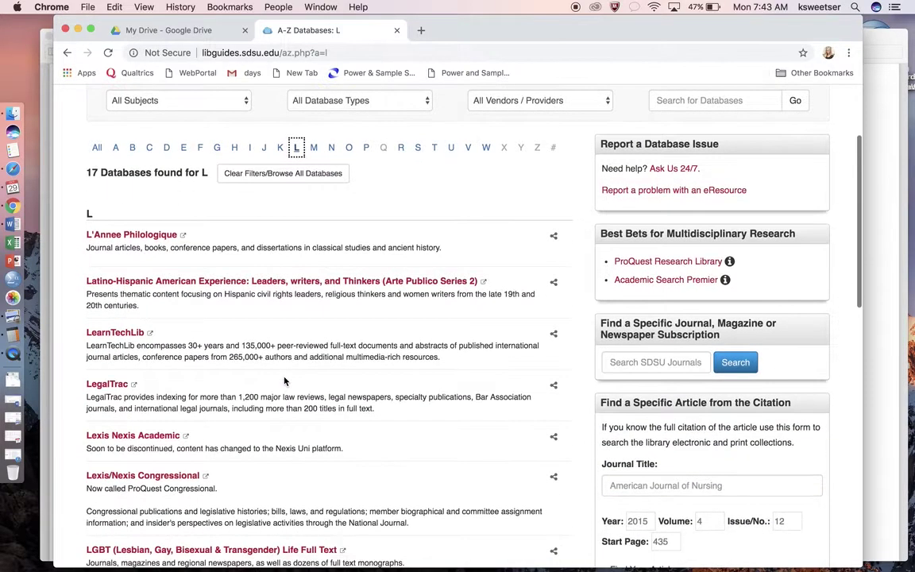
left_click(124, 439)
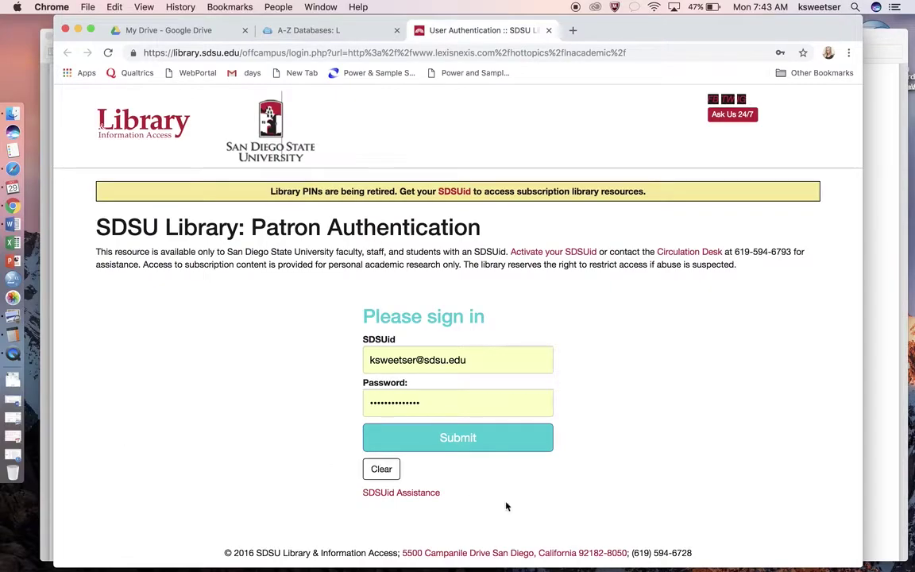
left_click(491, 442)
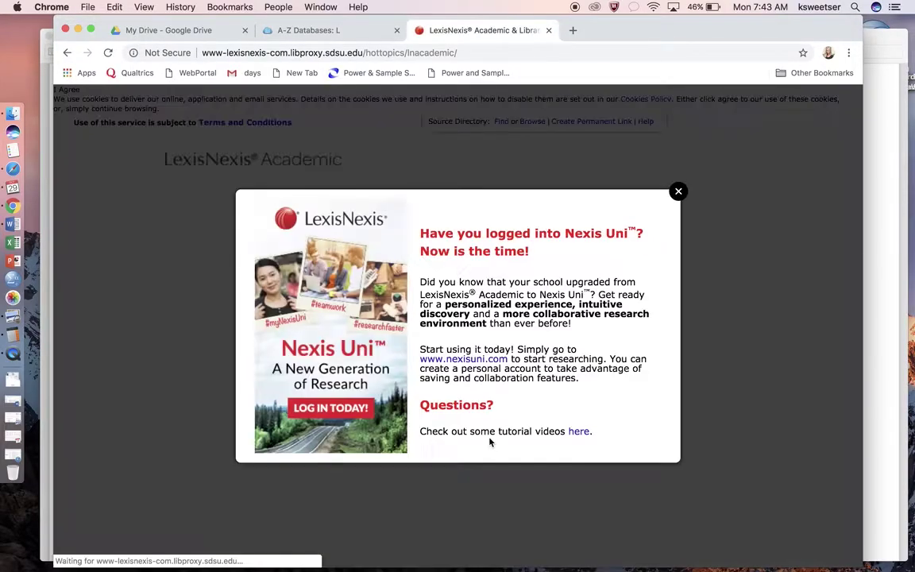
left_click(680, 194)
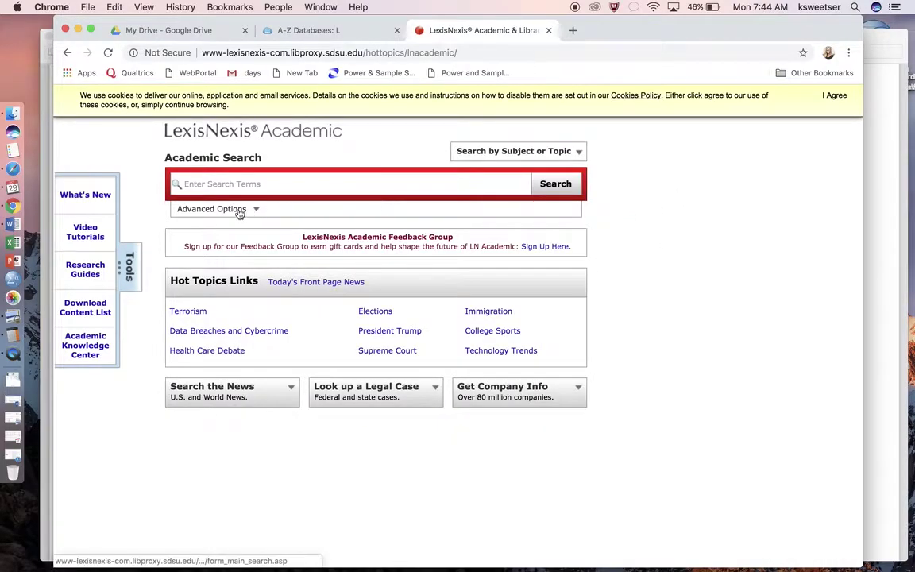
Step: Set the advanced search date range from 10/01/2018 to 10/29/2018
left_click(213, 208)
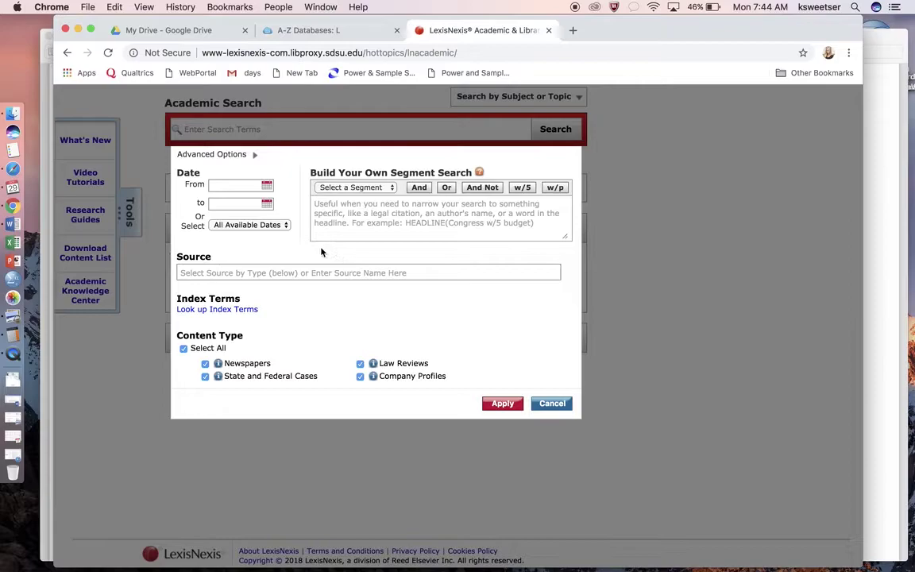
left_click(267, 185)
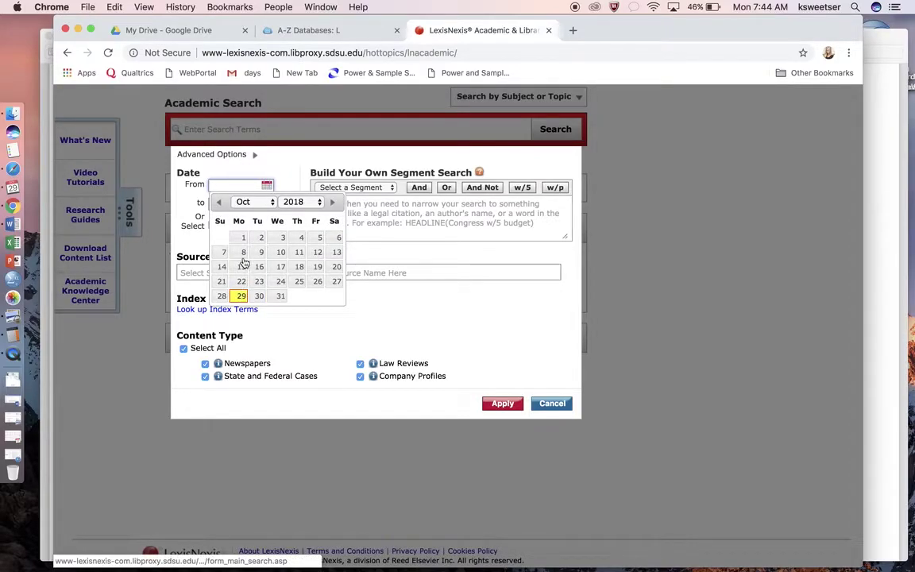
left_click(241, 239)
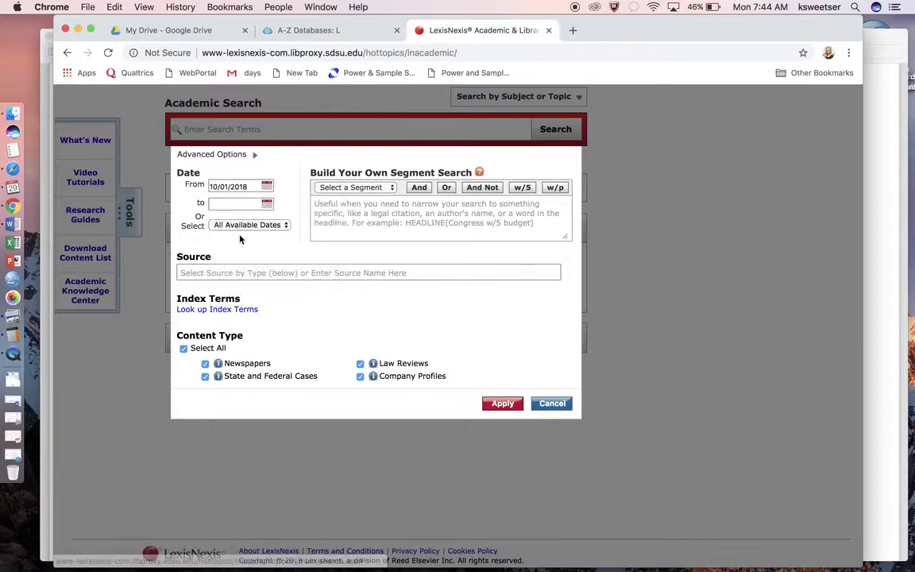
left_click(268, 204)
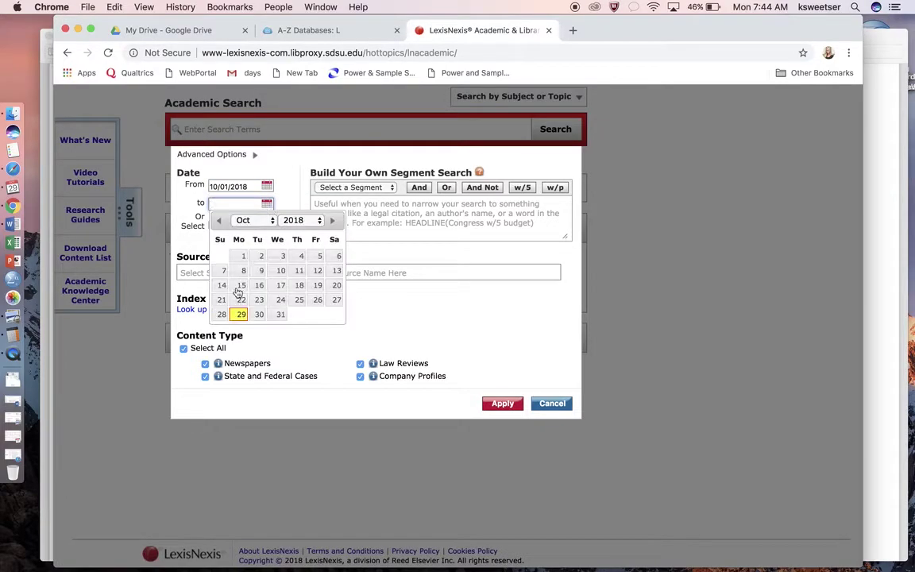
left_click(241, 313)
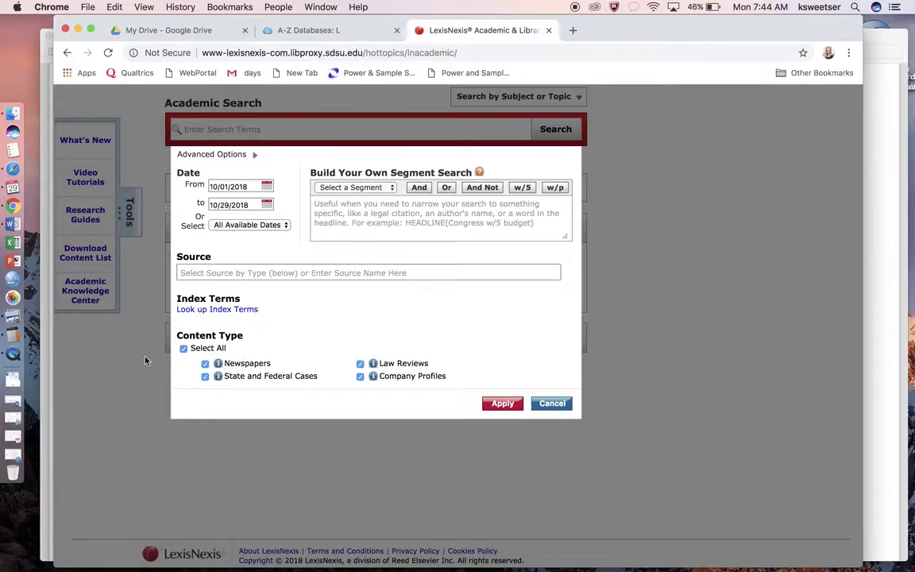
Step: Limit the content type to Newspapers by excluding State and Federal Cases, Law Reviews and Company Profiles
left_click(208, 378)
left_click(361, 364)
left_click(360, 377)
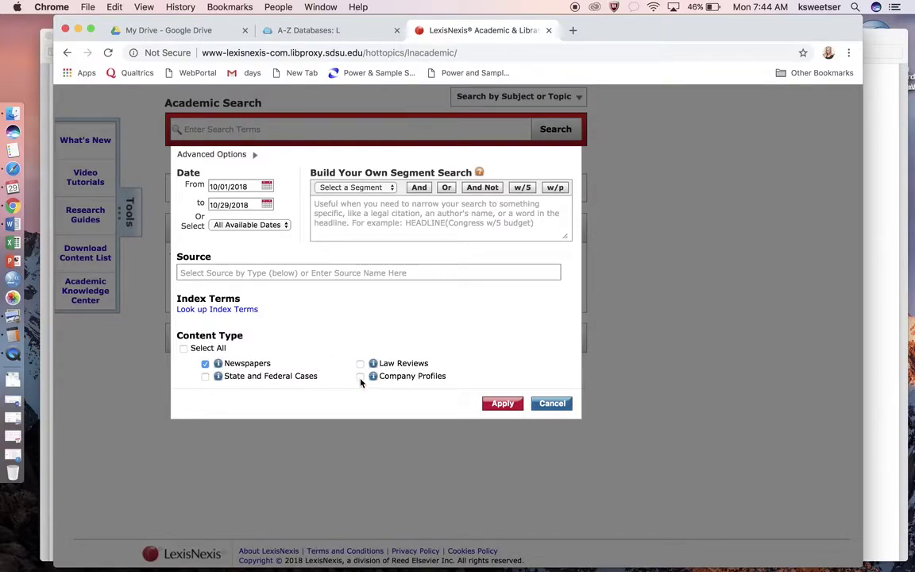
left_click(408, 272)
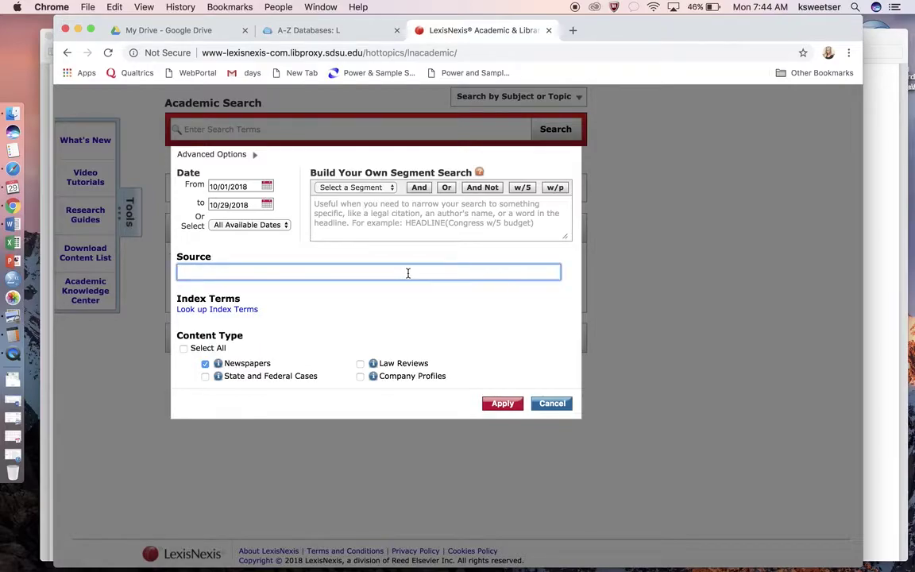
type("caravan")
left_click(455, 321)
left_click(404, 272)
Step: Apply the advanced options to an Academic Search for "caravan" and accept the cookie notice
left_click(502, 404)
left_click(329, 181)
type("ca")
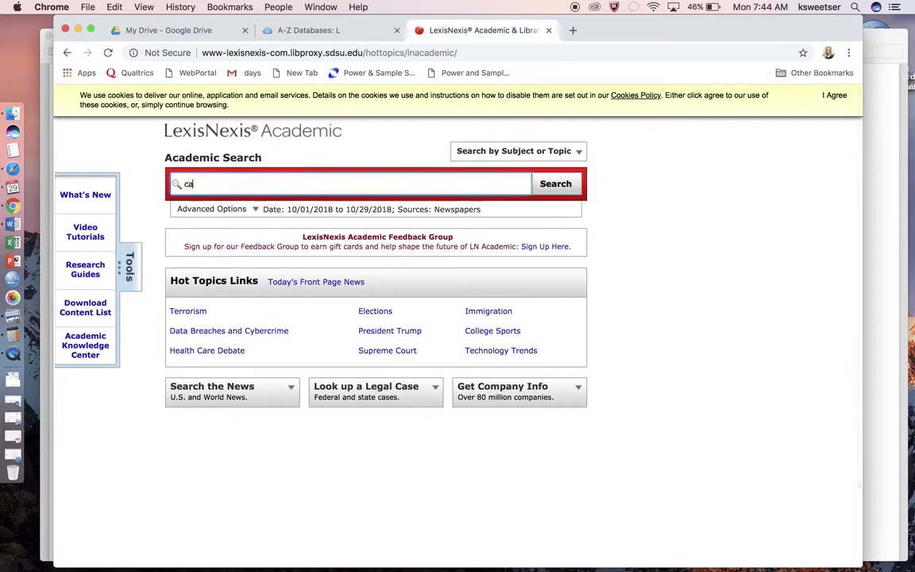
type("ravan")
key("Return")
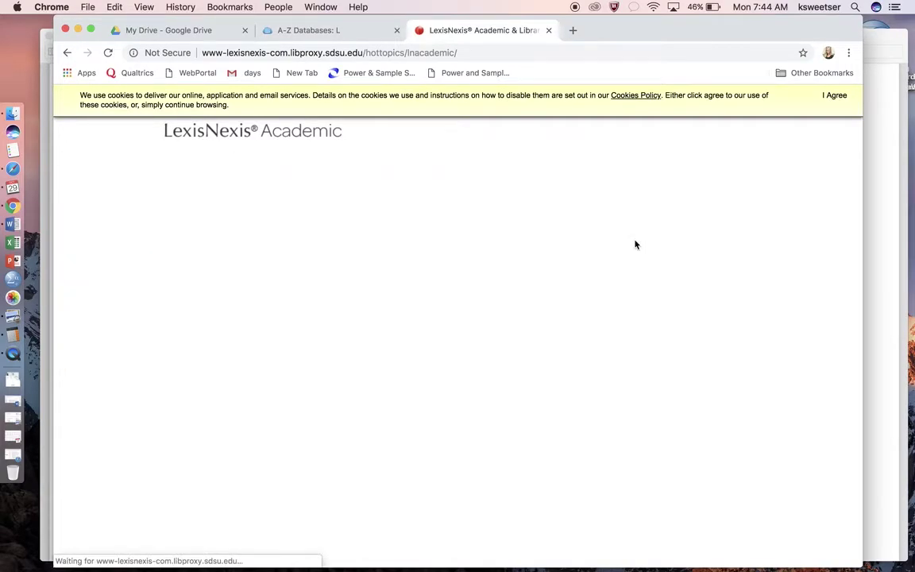
left_click(834, 96)
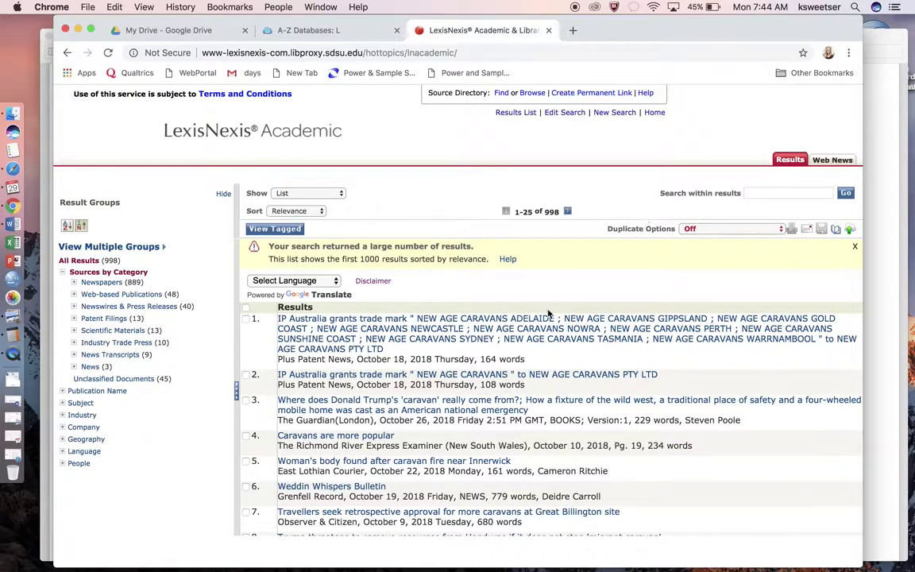
Step: Open The Guardian article "Where does Donald Trump's 'caravan' really come from?" from the results and review its text
scroll(556, 342, "down", 3)
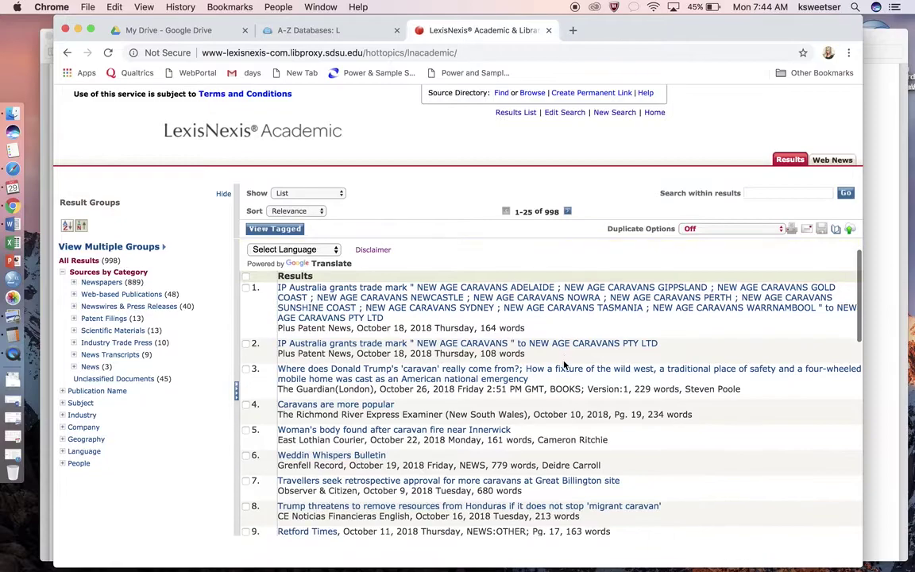
scroll(564, 364, "down", 1)
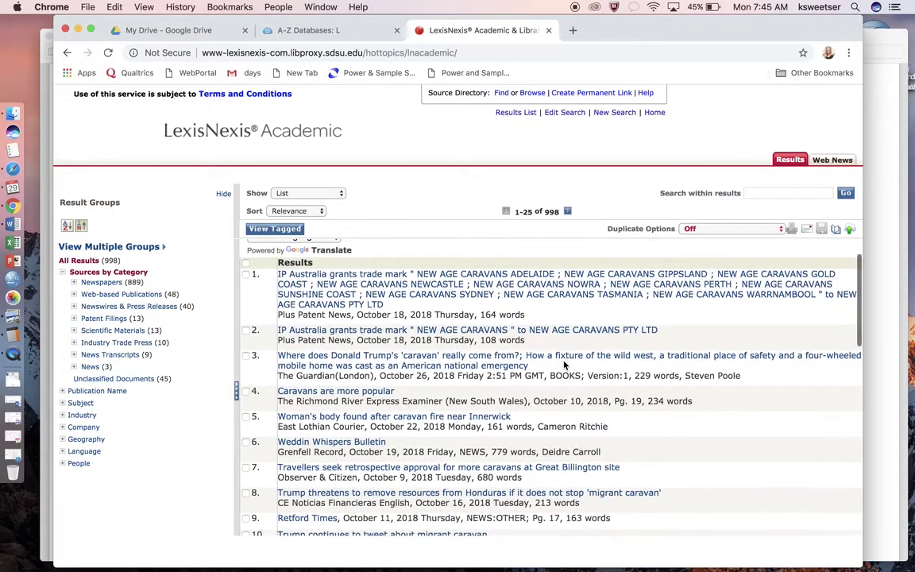
left_click(359, 367)
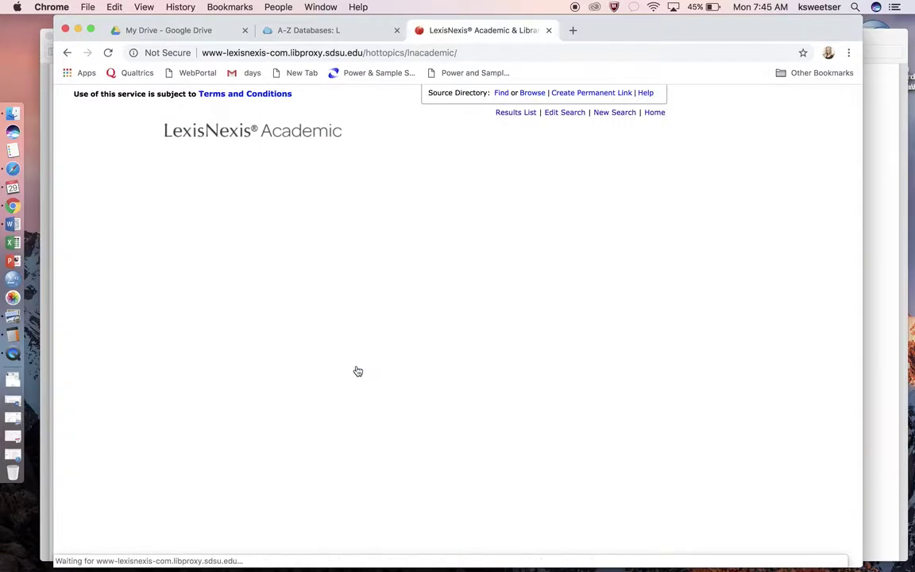
scroll(357, 371, "down", 1)
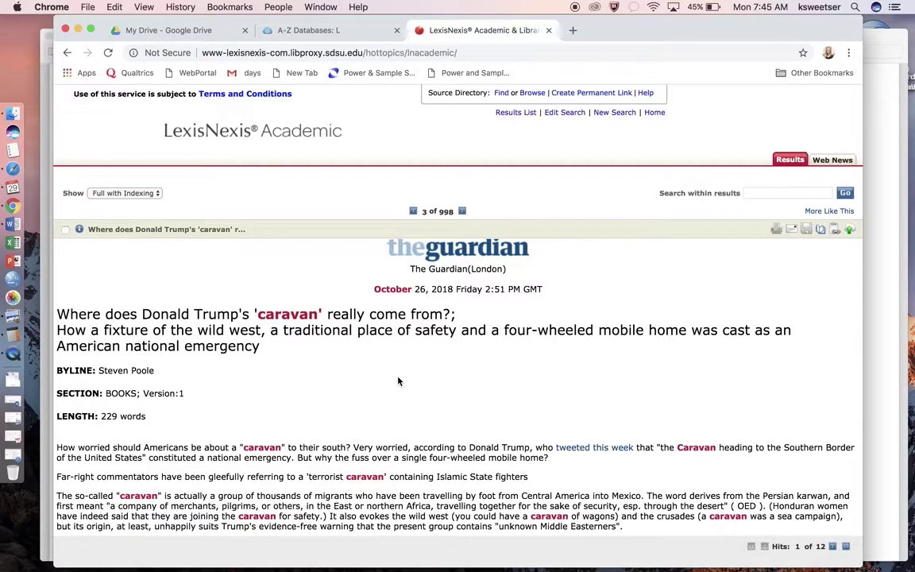
scroll(398, 382, "down", 5)
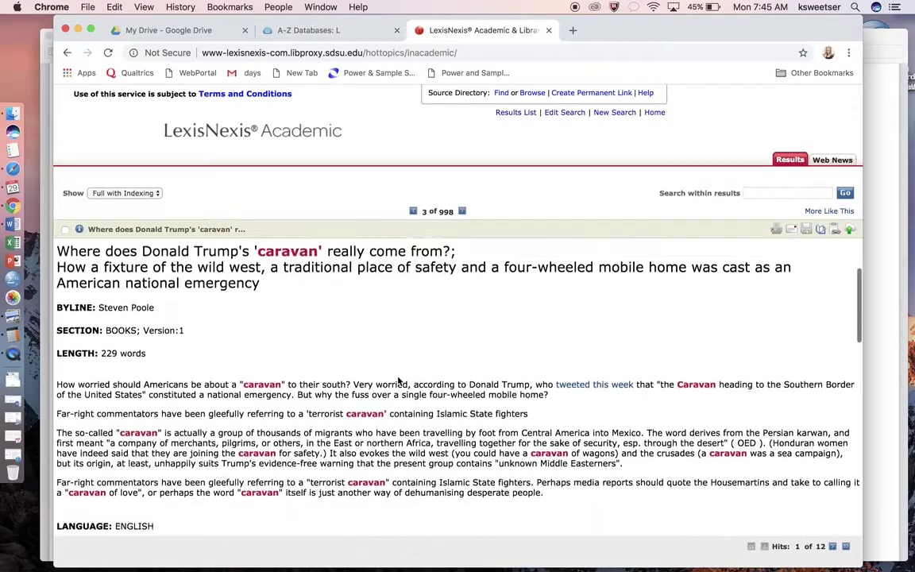
scroll(398, 381, "up", 4)
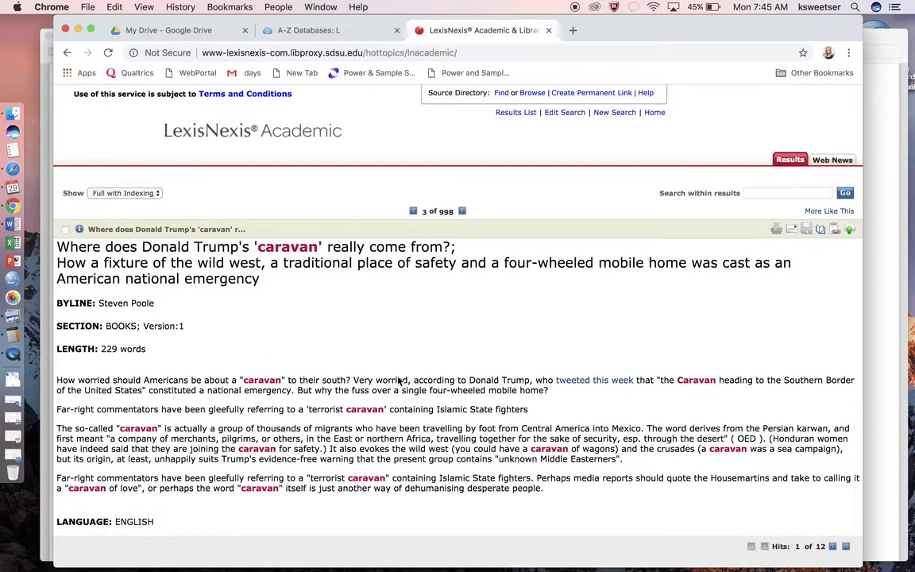
scroll(368, 397, "up", 3)
scroll(368, 396, "down", 1)
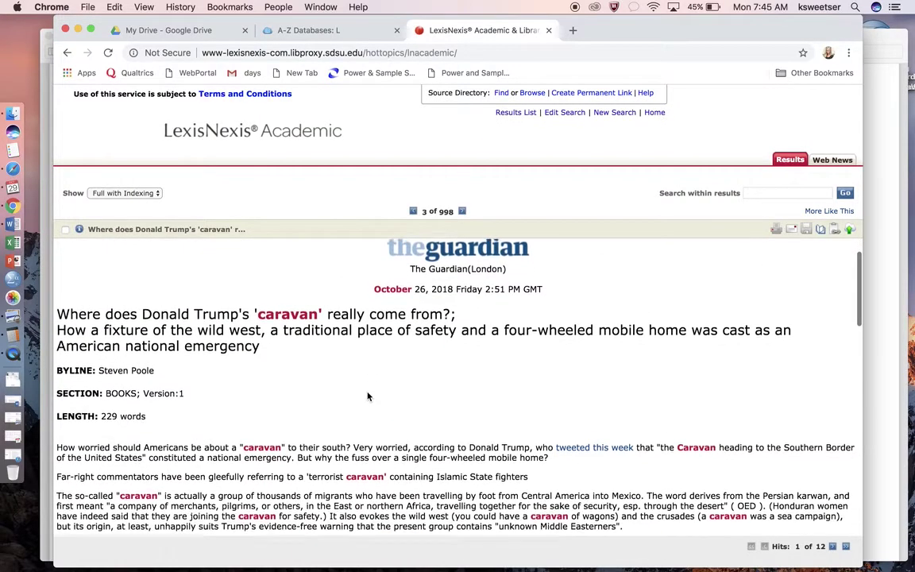
scroll(367, 396, "down", 1)
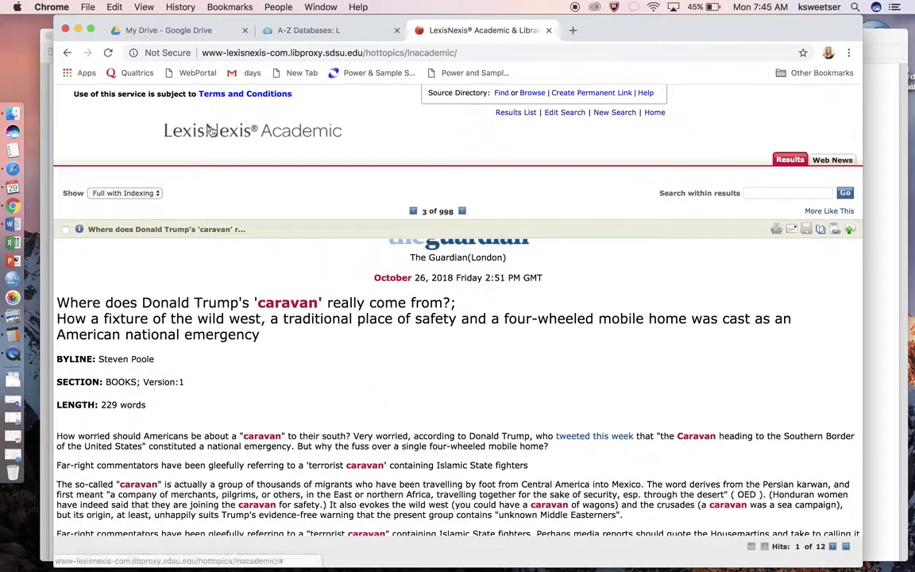
Step: Create a blank Google Sheets spreadsheet from Google Drive and enter the row 1 headers ID, date, source, headline and link
left_click(211, 36)
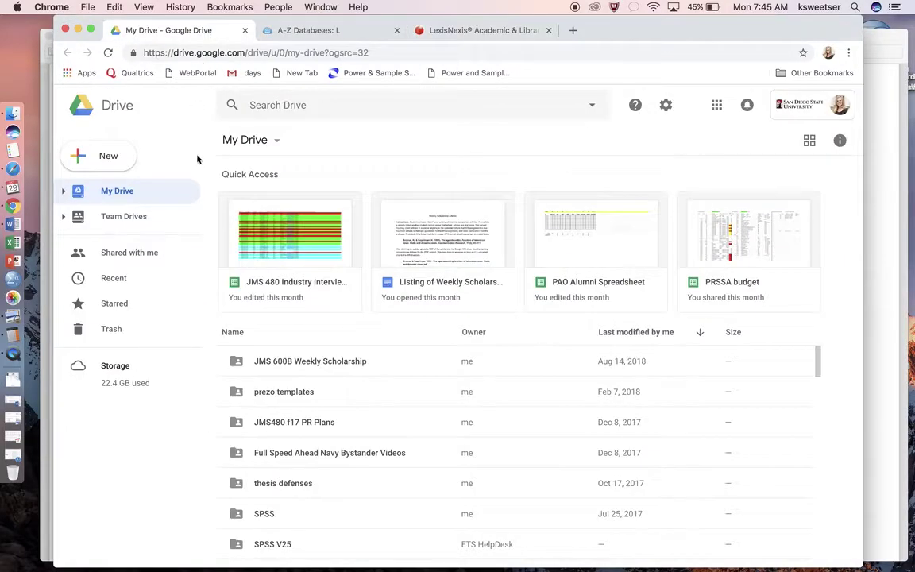
left_click(102, 159)
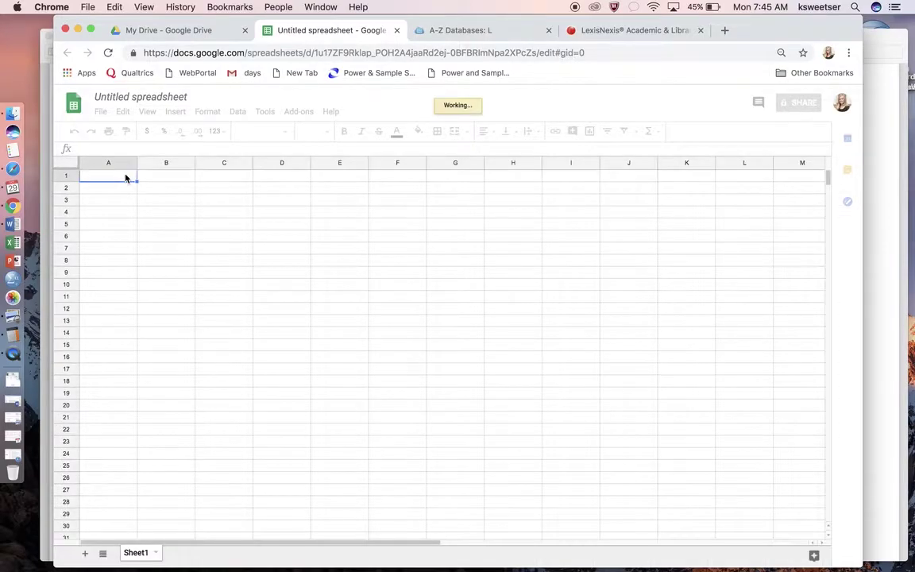
type("ID")
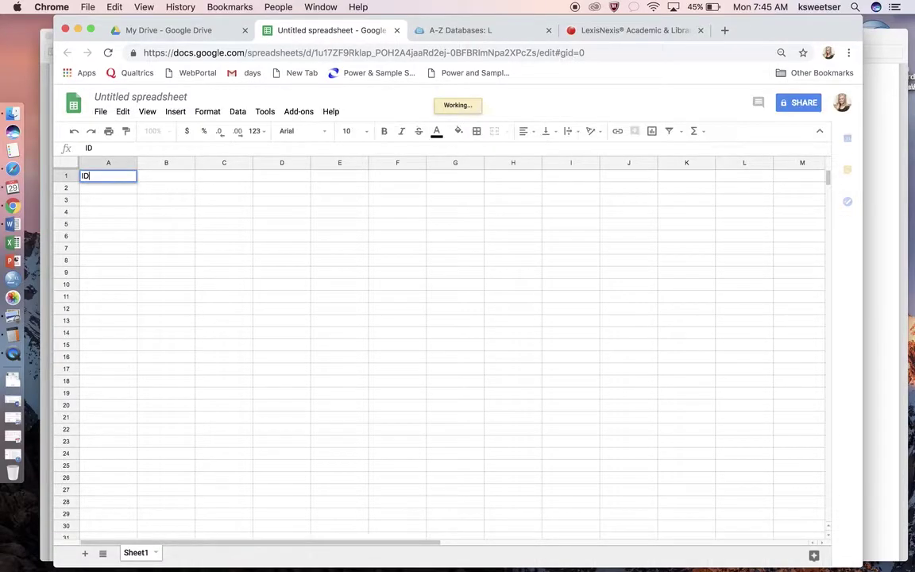
key("Tab")
type("Date")
key("Tab")
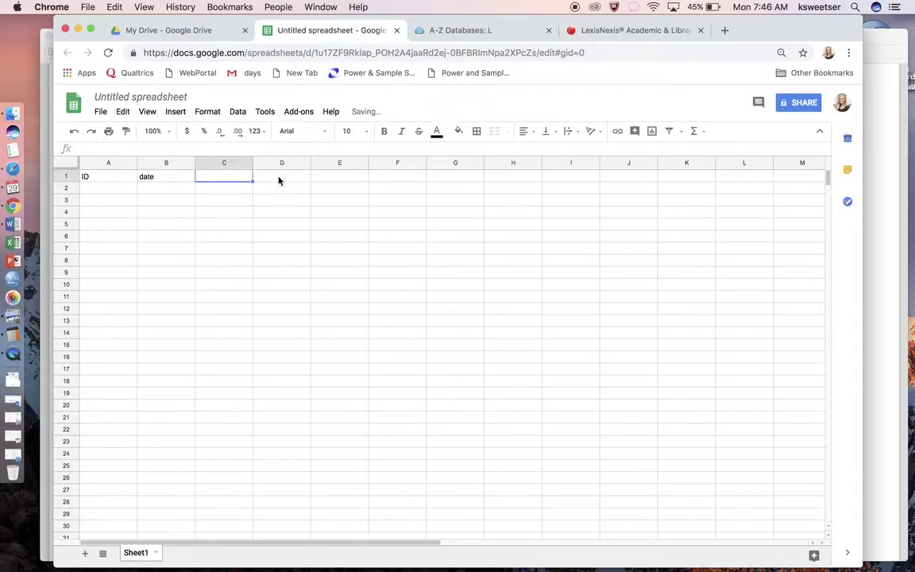
type("source")
key("Tab")
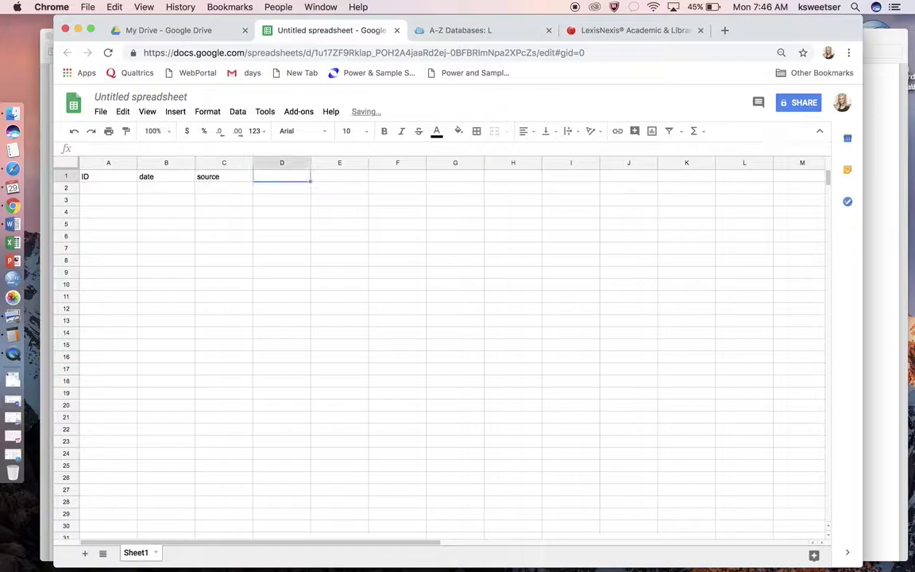
type("headline")
key("Tab")
type("link")
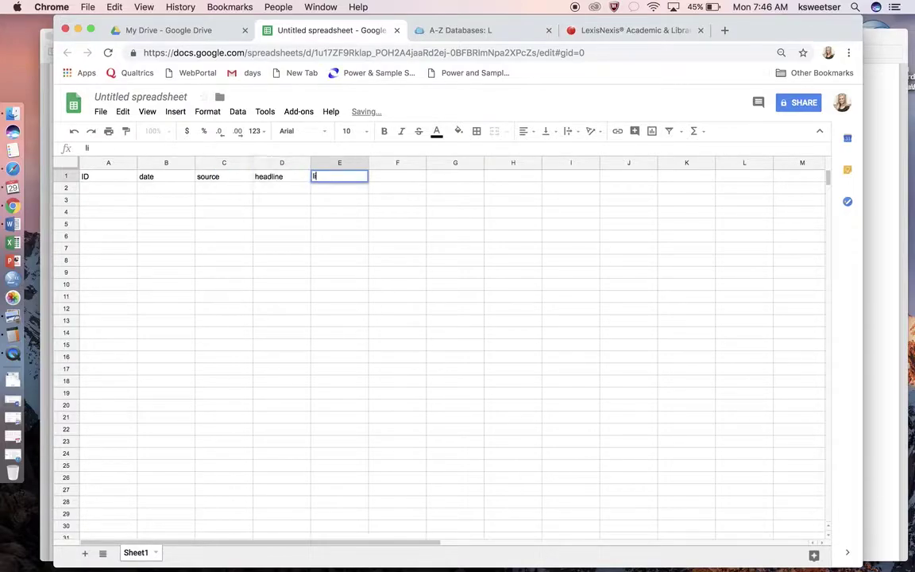
left_click(280, 227)
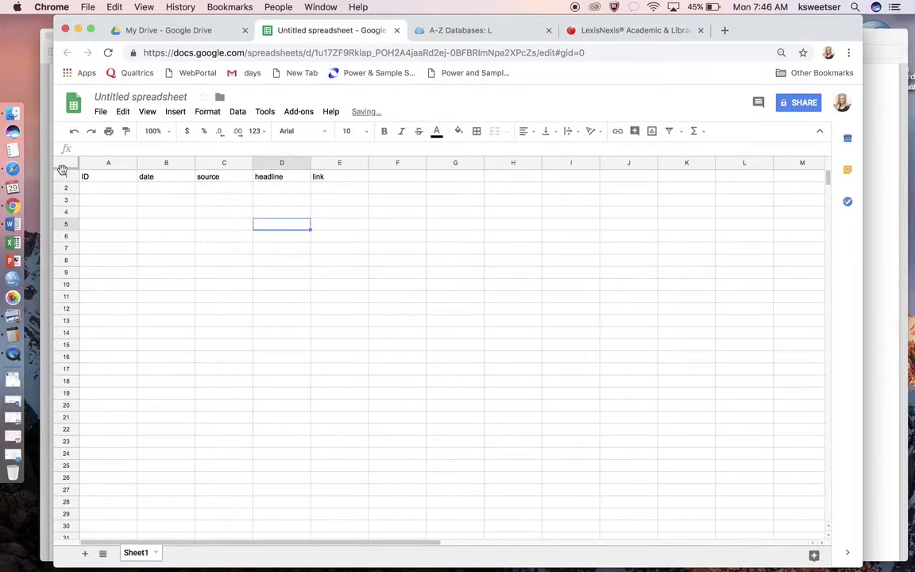
Step: Freeze row 1 of the spreadsheet and make its column headers bold
left_click_drag(63, 167, 63, 182)
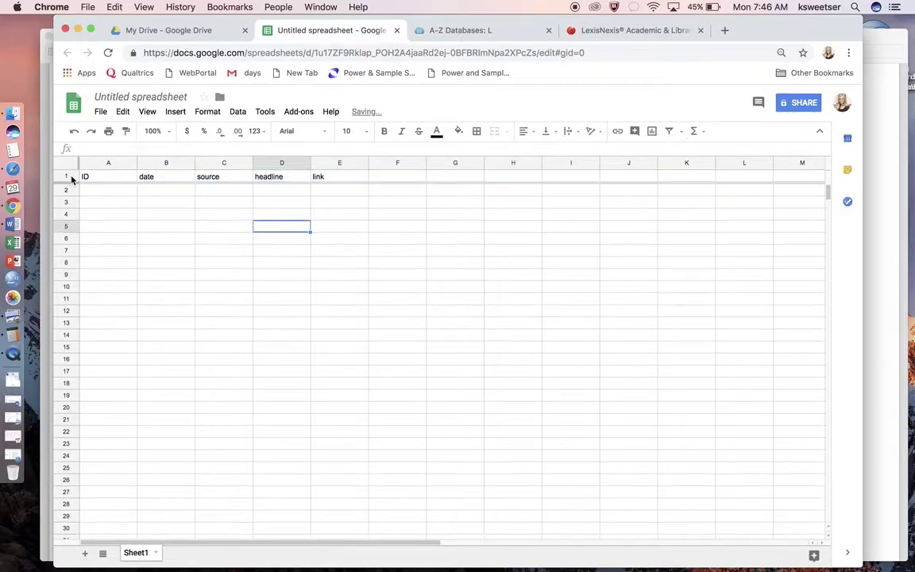
left_click(66, 176)
key("ctrl+b")
left_click(143, 190)
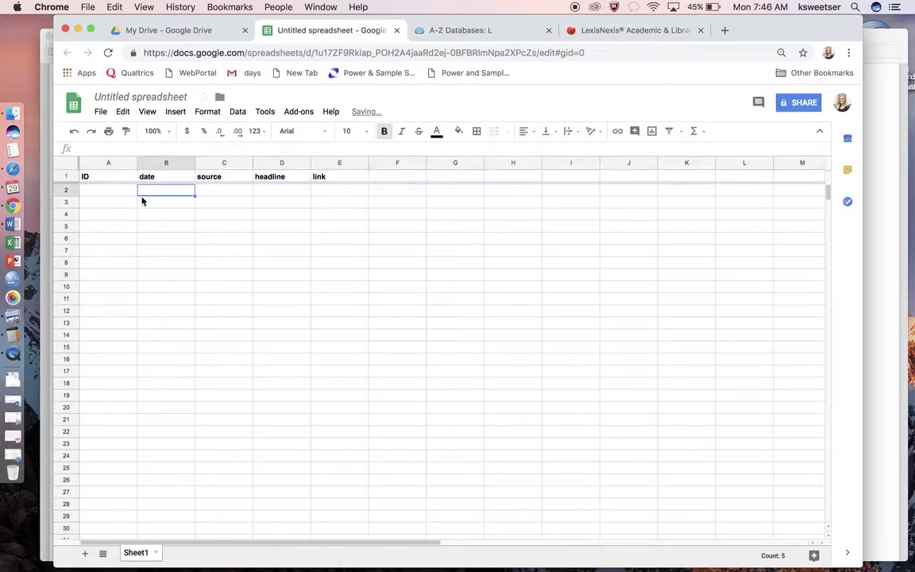
Step: Copy the link address of the Guardian article from LexisNexis's link-copying window and paste it into cell E2 of the spreadsheet
left_click(631, 32)
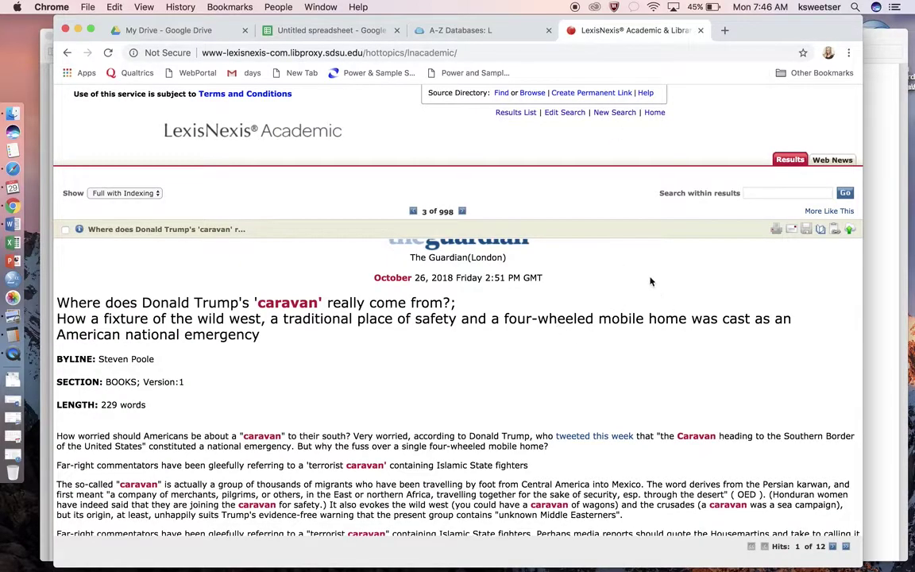
left_click(467, 53)
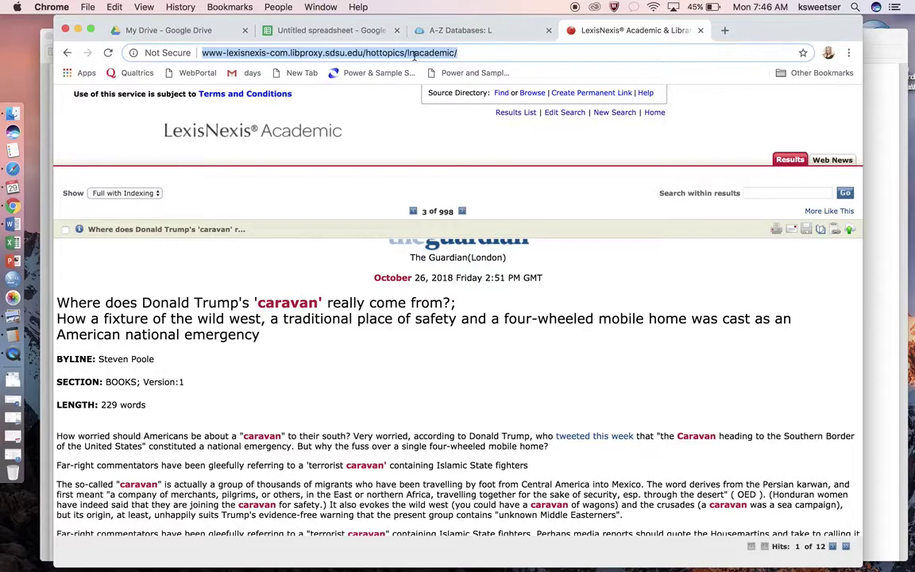
left_click(428, 334)
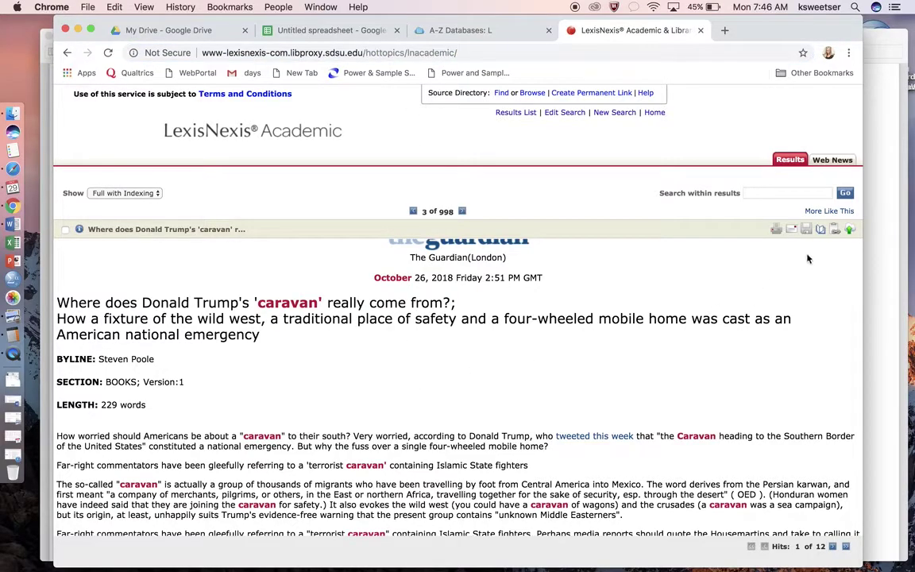
left_click(835, 230)
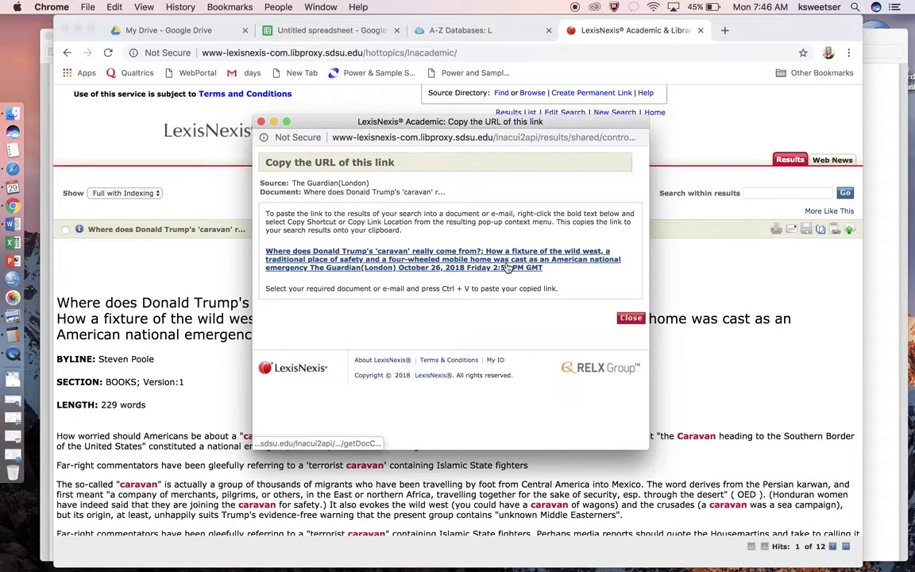
right_click(500, 268)
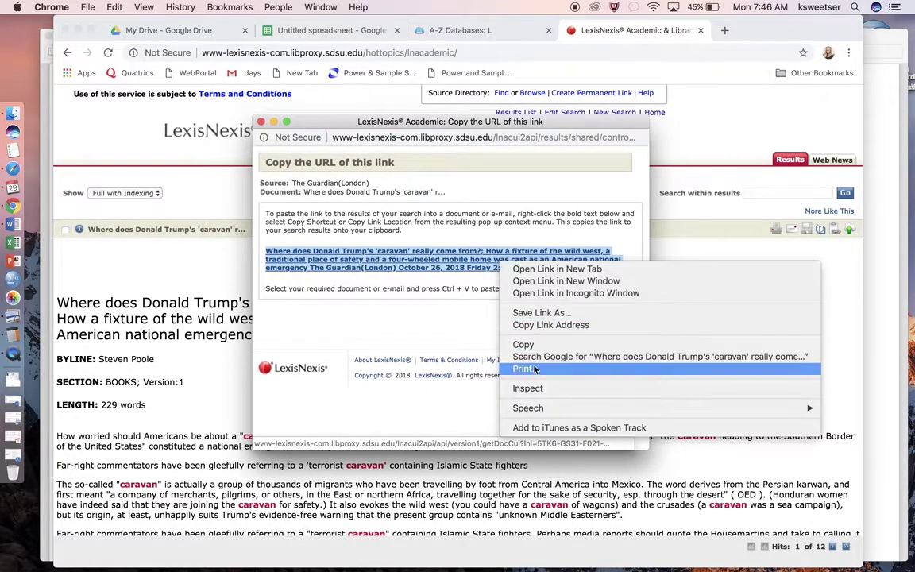
left_click(548, 325)
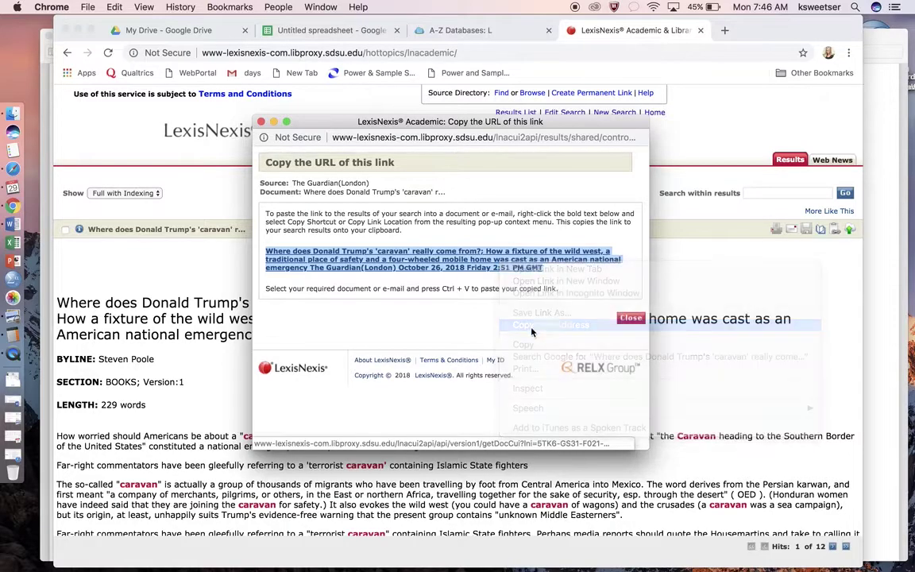
left_click(148, 353)
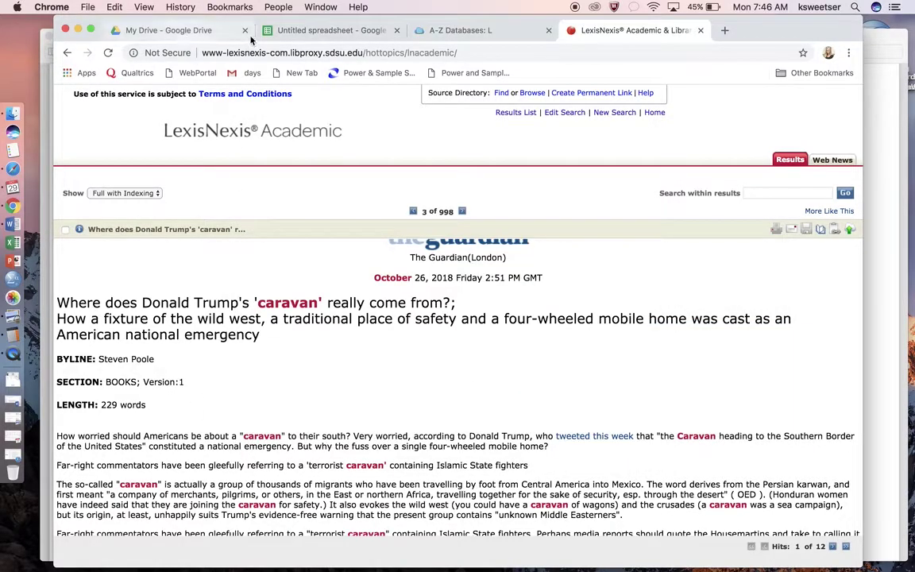
left_click(294, 35)
left_click(322, 193)
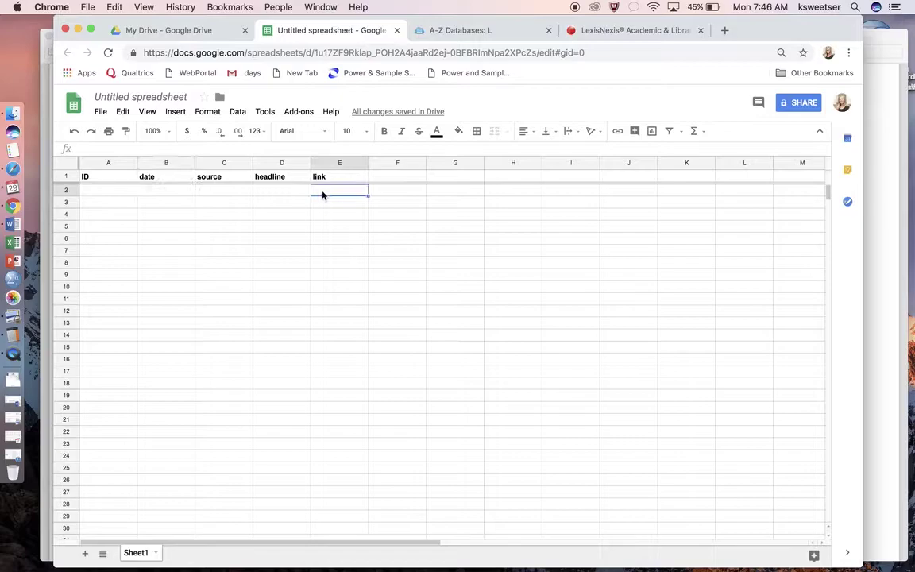
key("super+v")
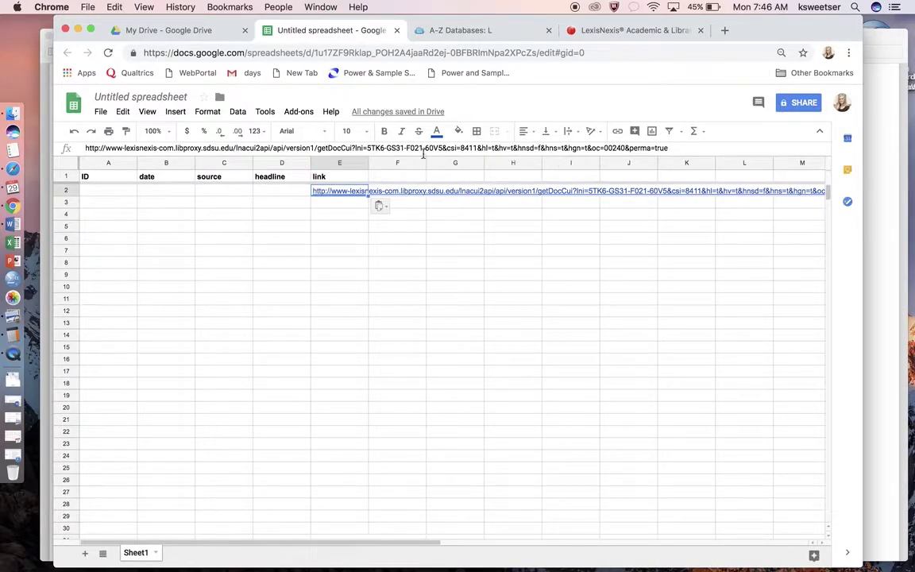
left_click(301, 214)
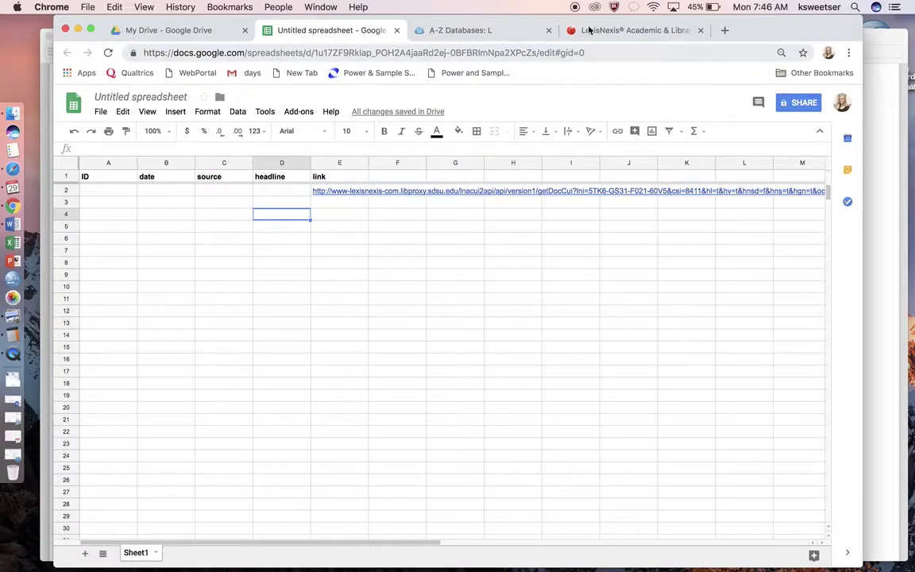
Step: Copy the Guardian article's full headline, including its subheading, from LexisNexis into cell D2 of the spreadsheet
left_click(616, 30)
left_click_drag(261, 334, 56, 302)
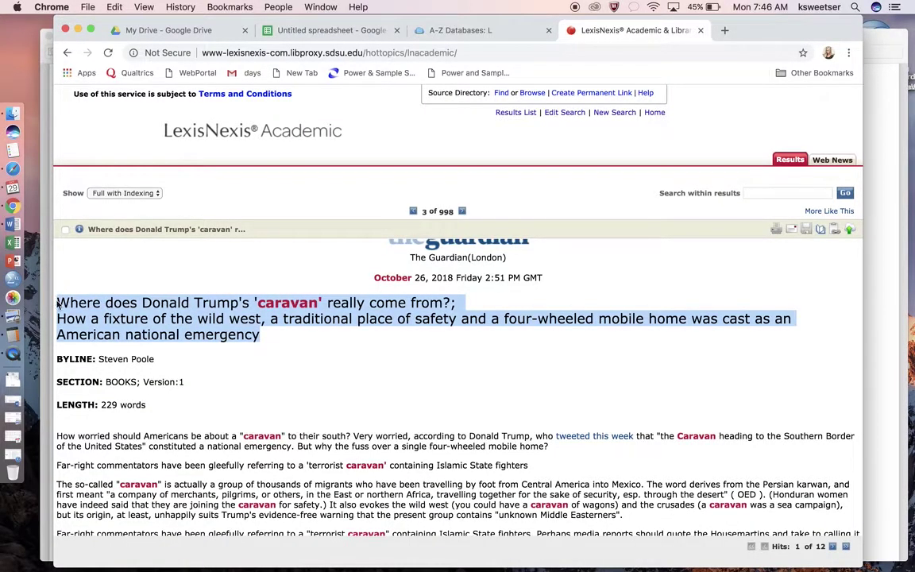
left_click(317, 30)
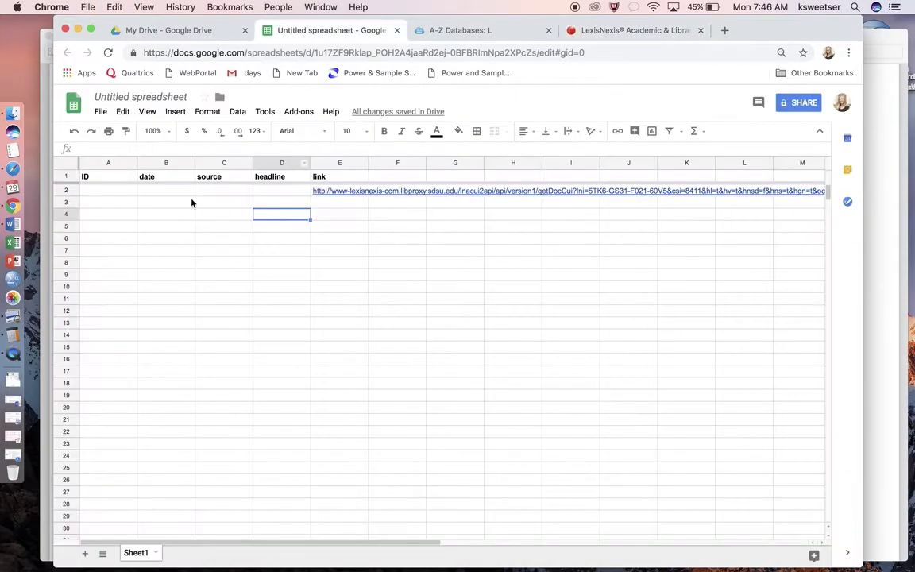
left_click(268, 191)
left_click(239, 150)
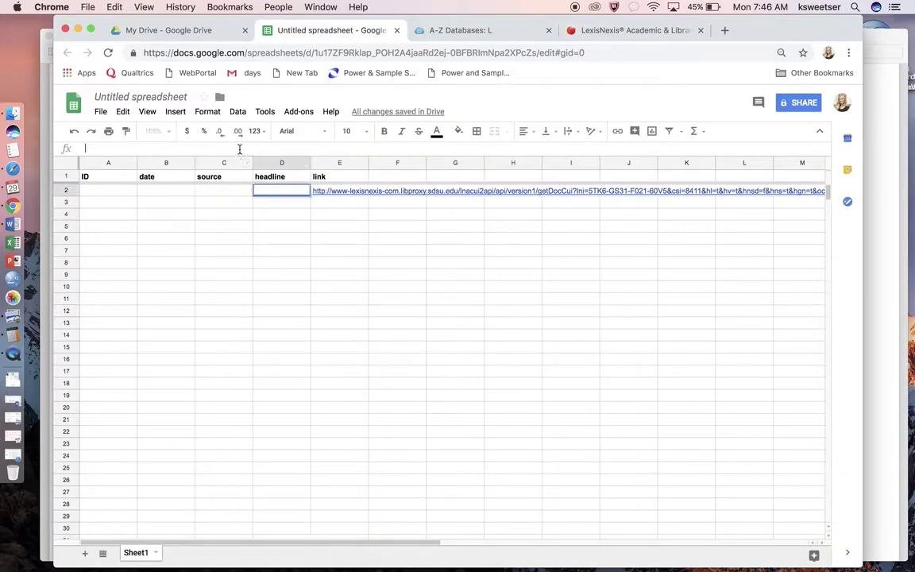
key("cmd+v")
Step: Enter Guardian as the source in C2, check the publication date in the LexisNexis article, and record it as 1026 in B2
left_click(213, 193)
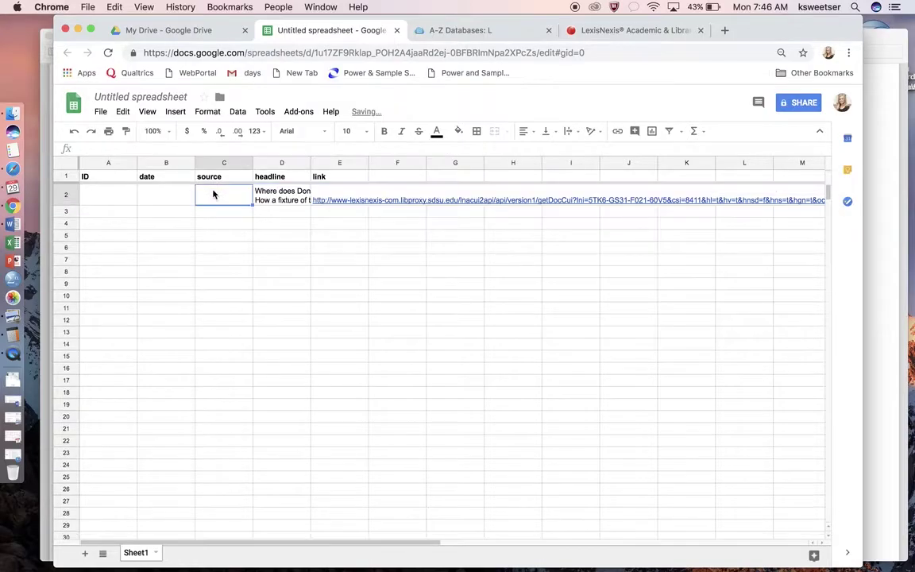
type("Guardian")
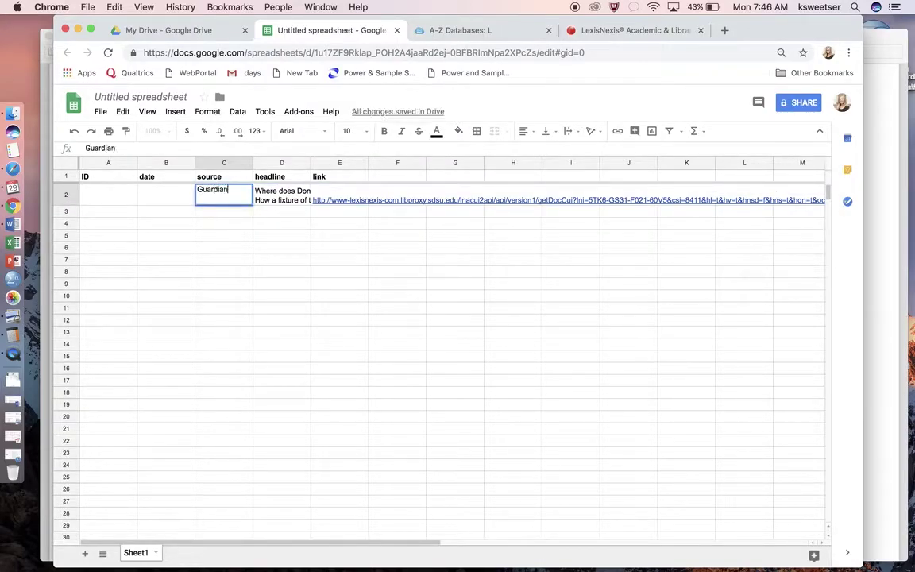
left_click(602, 31)
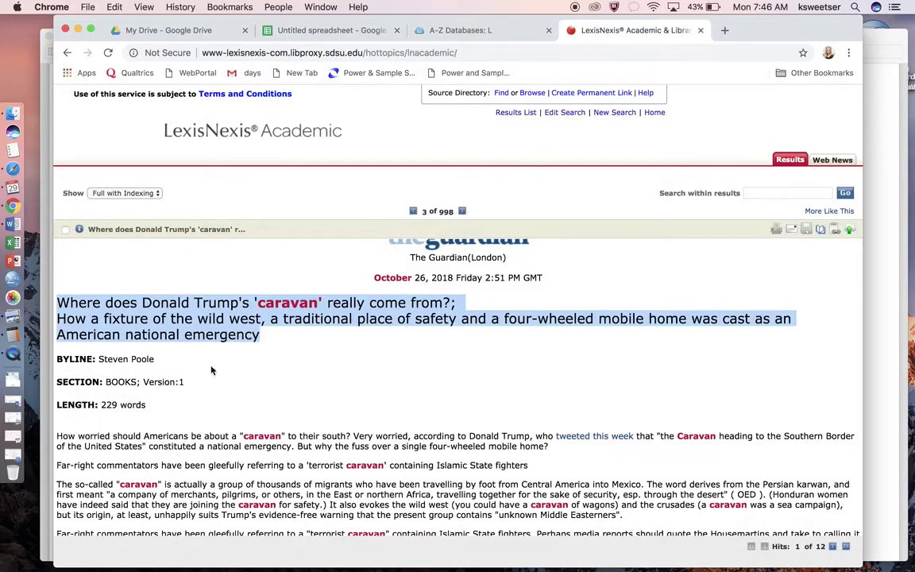
left_click(195, 351)
scroll(226, 318, "down", 1)
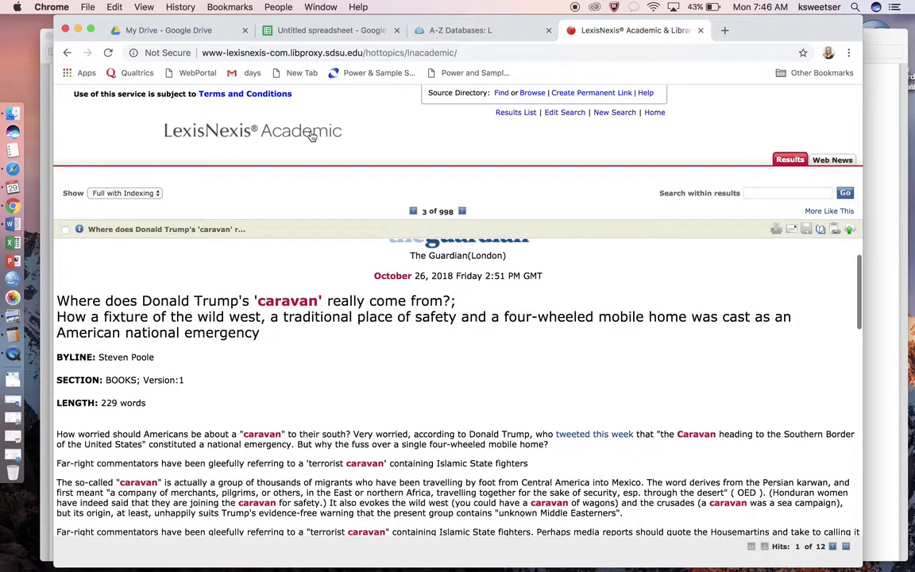
left_click(306, 31)
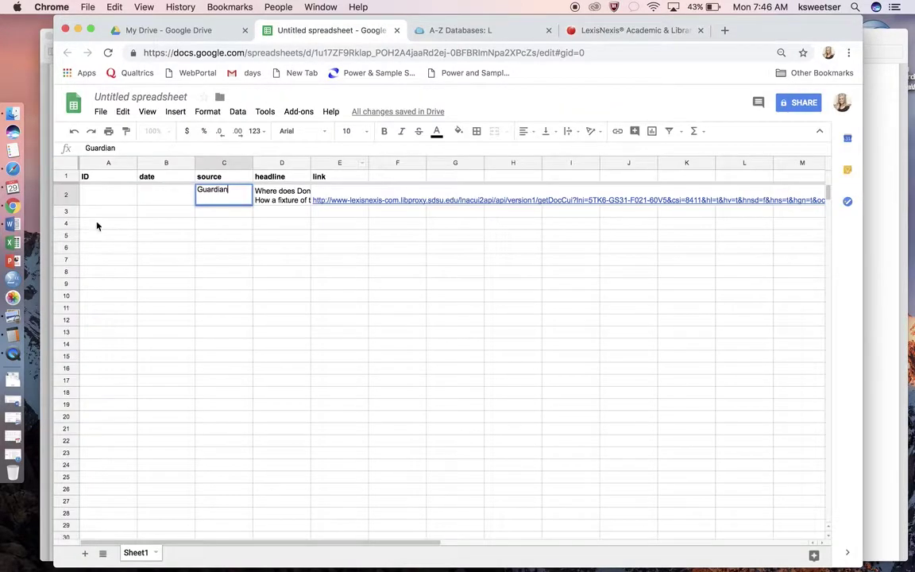
left_click(144, 195)
type("102")
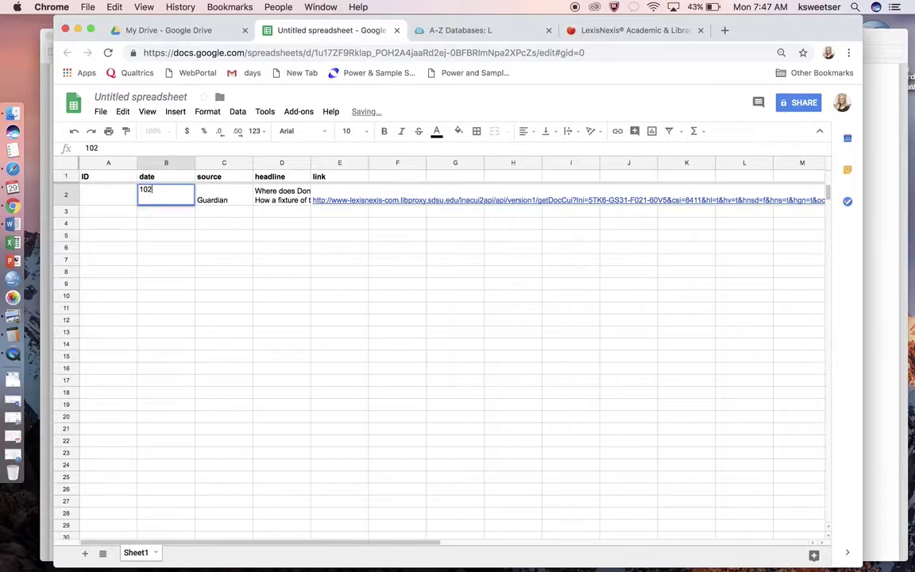
type("6")
Step: Enter 1 as the article's ID in cell A2
left_click(102, 200)
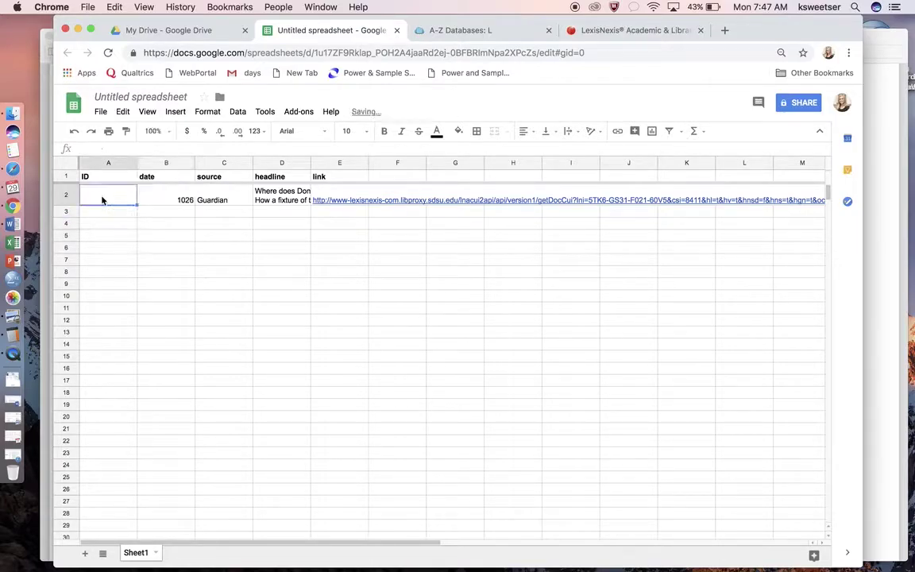
type("1")
key("Return")
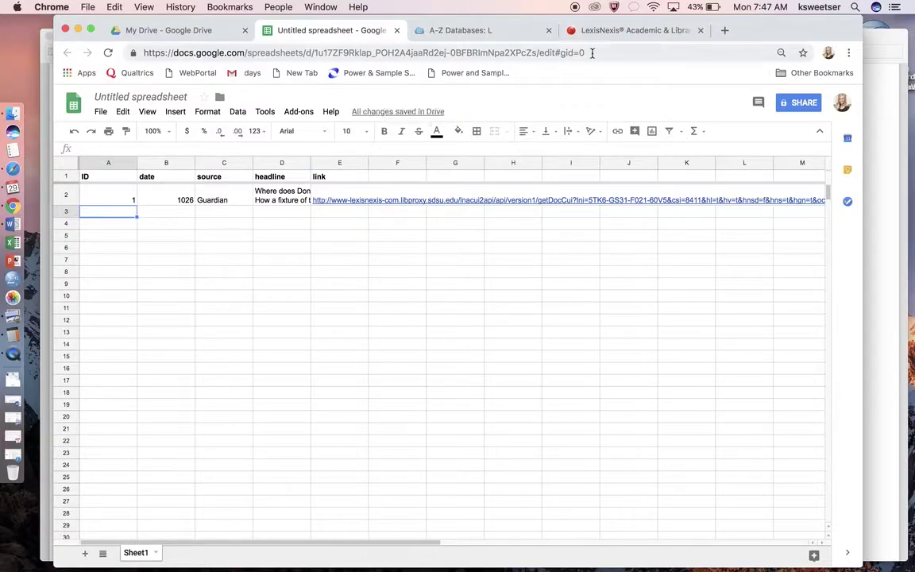
Step: Return to LexisNexis and review articles 4 to 7 of the results one by one for relevance, advancing to article 8
left_click(601, 32)
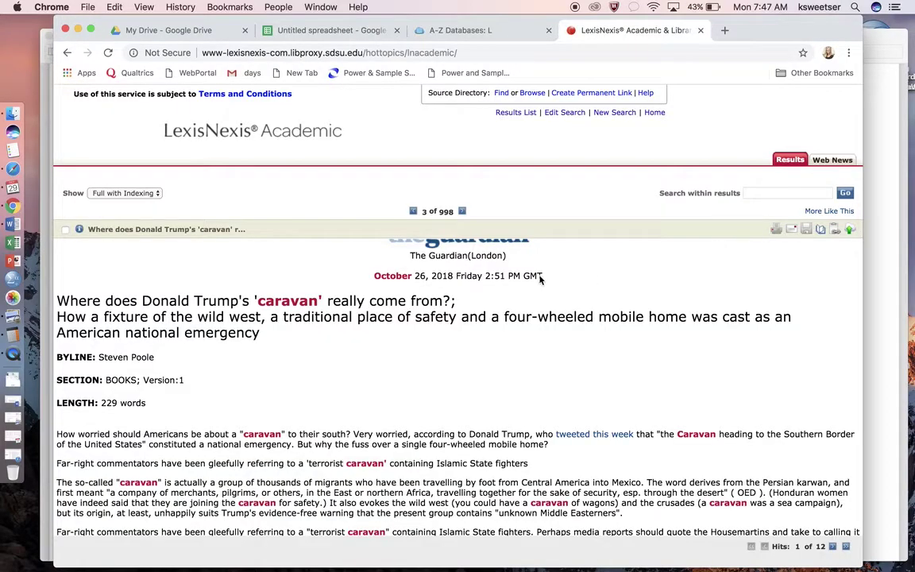
left_click(462, 211)
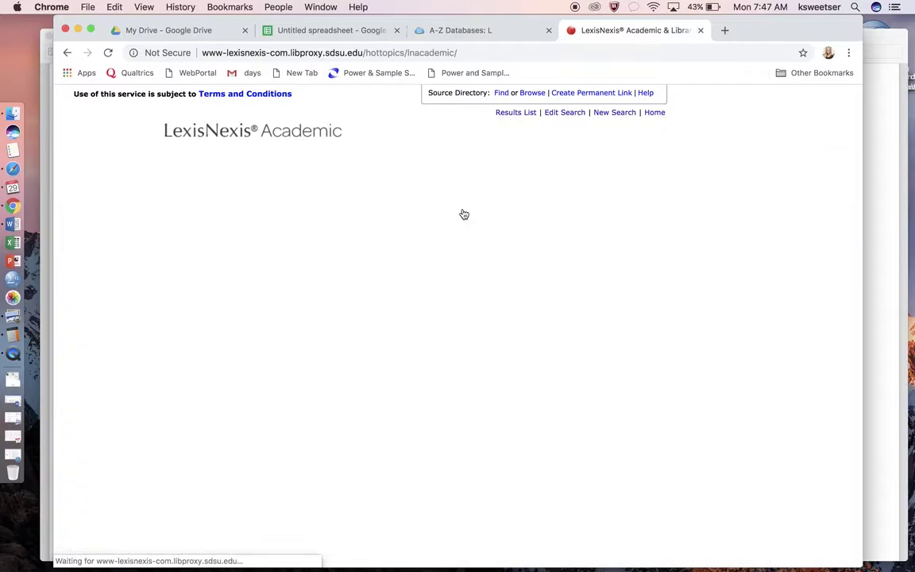
scroll(436, 310, "down", 2)
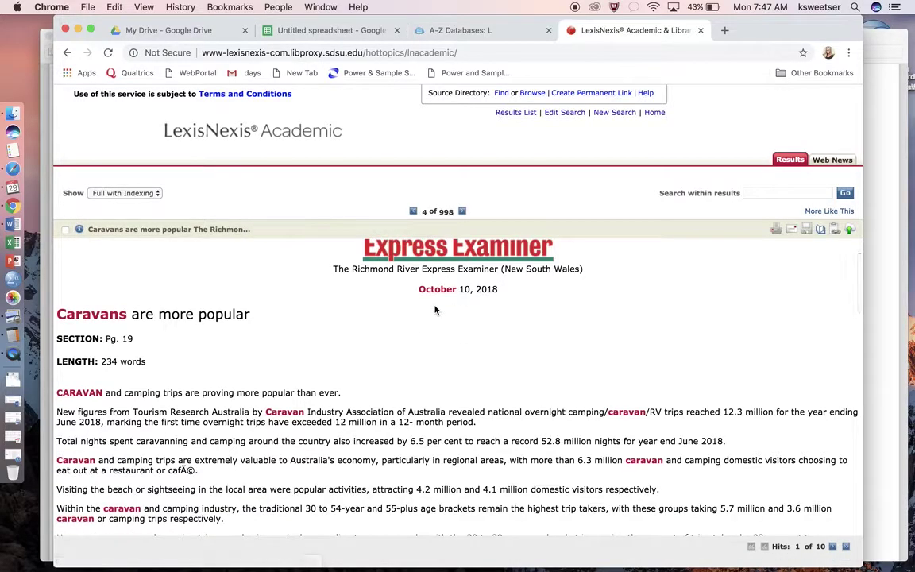
scroll(435, 310, "down", 2)
scroll(436, 310, "up", 3)
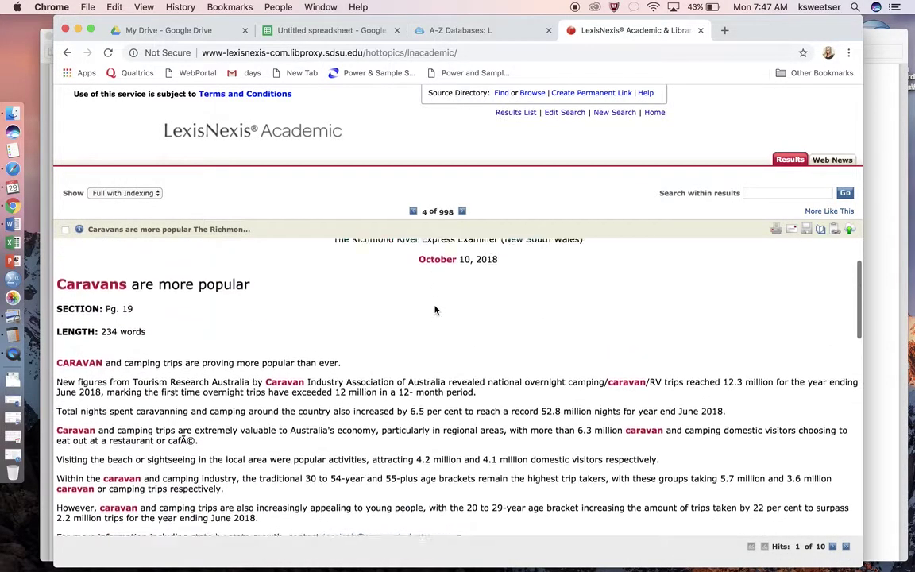
left_click(461, 212)
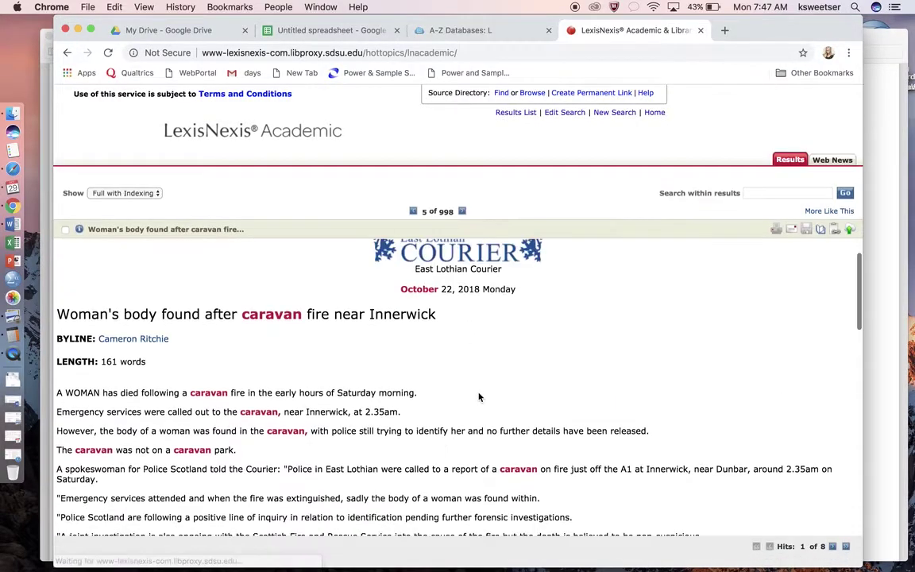
scroll(479, 396, "down", 2)
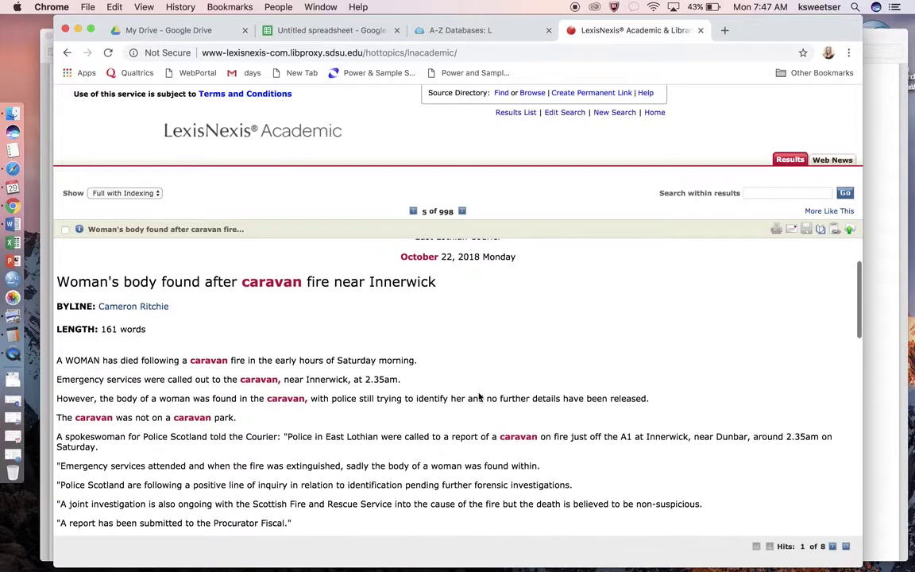
scroll(485, 286, "up", 3)
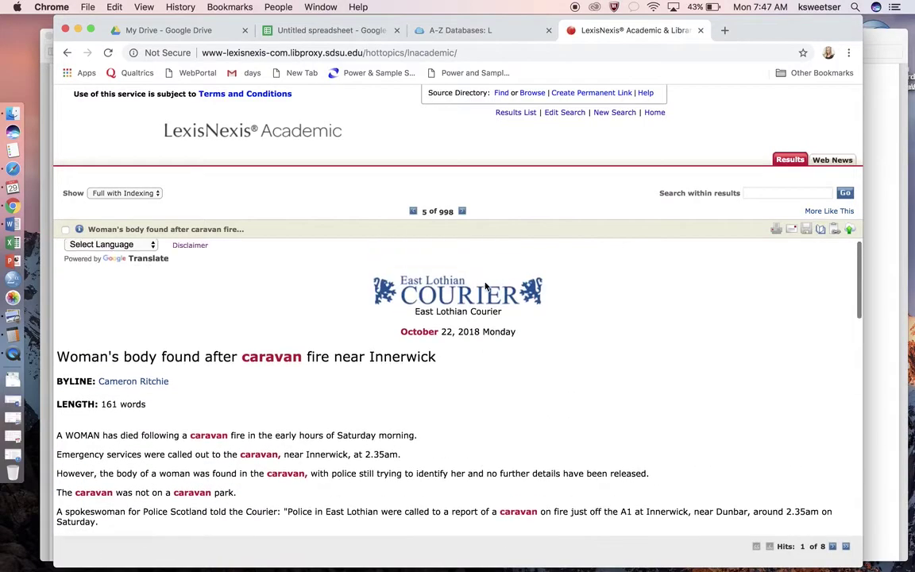
left_click(461, 212)
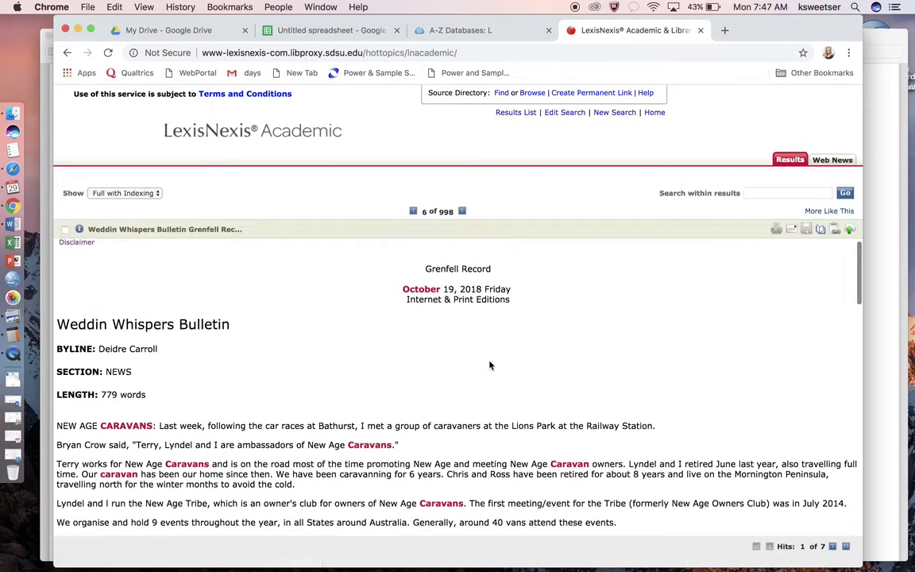
scroll(490, 366, "down", 1)
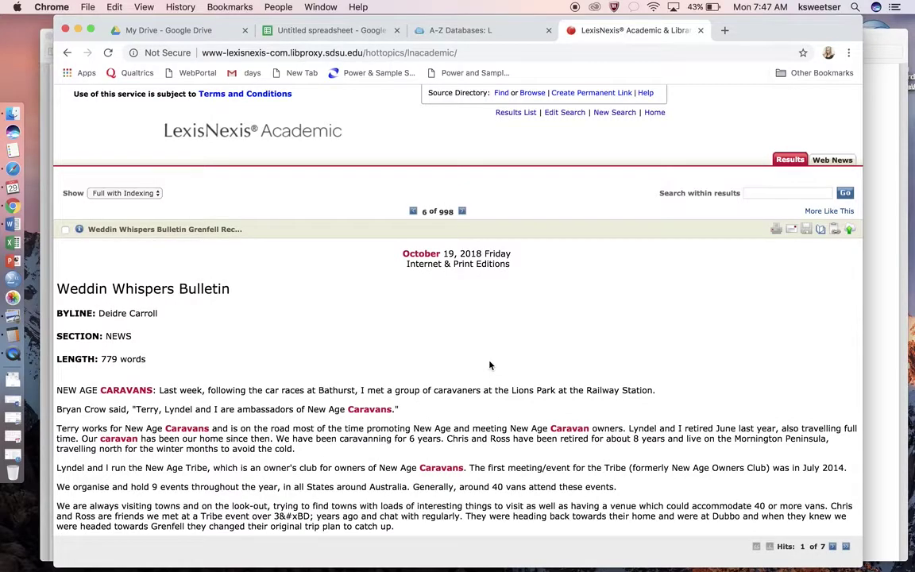
scroll(491, 366, "up", 1)
left_click(462, 211)
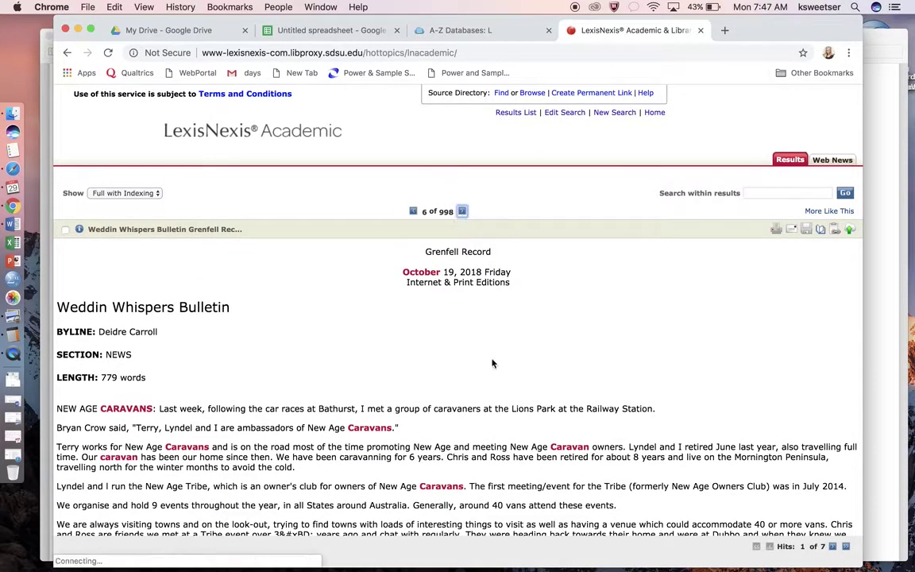
scroll(501, 389, "down", 1)
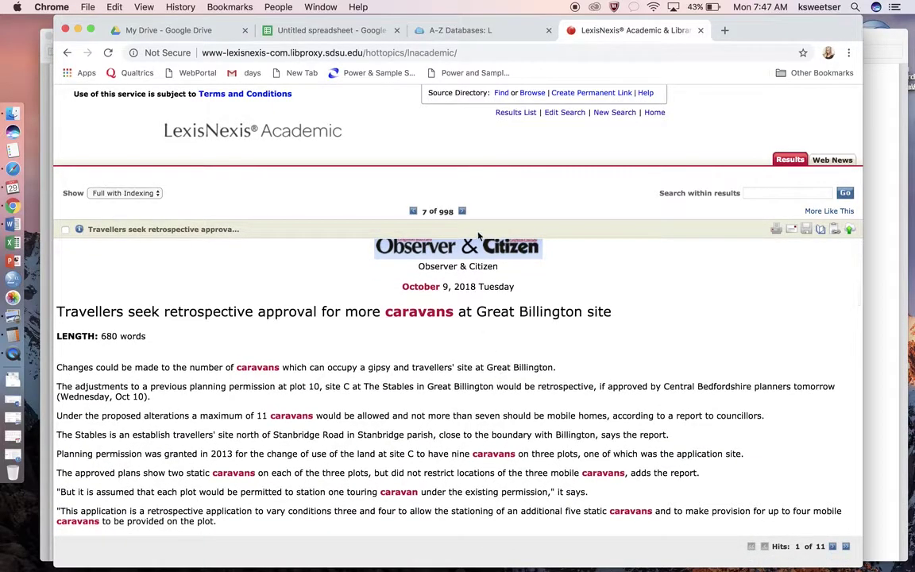
left_click(462, 211)
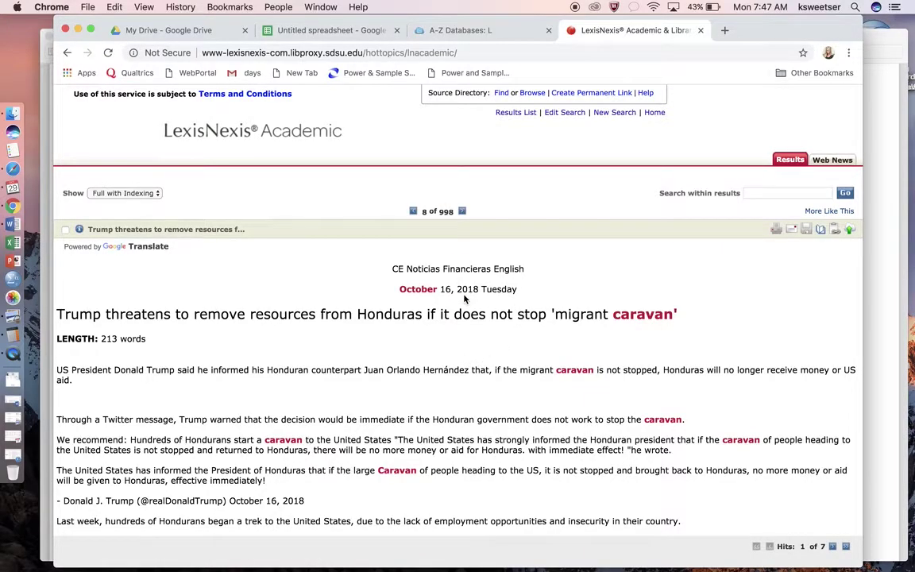
Step: Copy the headline of article 8, on Trump threatening to remove resources from Honduras, from LexisNexis into cell D3 of the spreadsheet
triple_click(387, 318)
key("super+c")
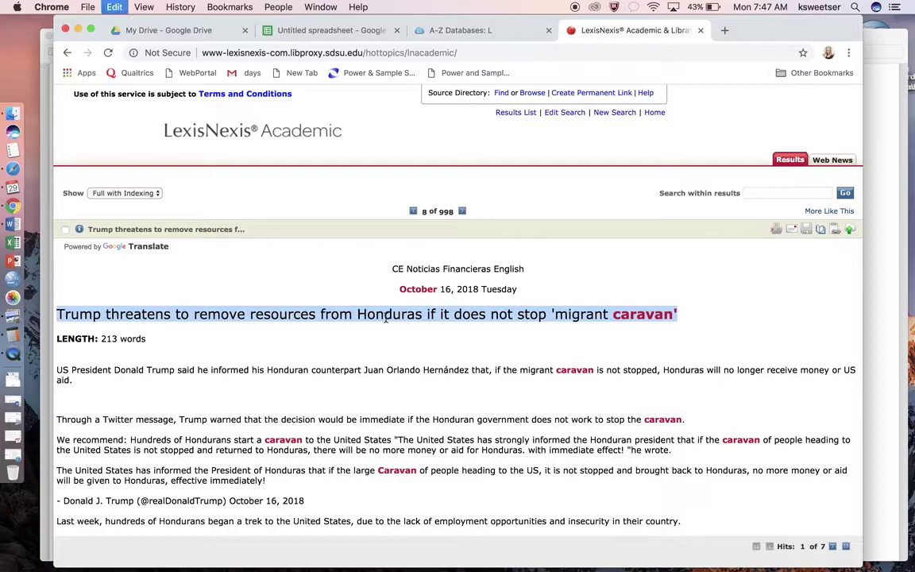
left_click(291, 30)
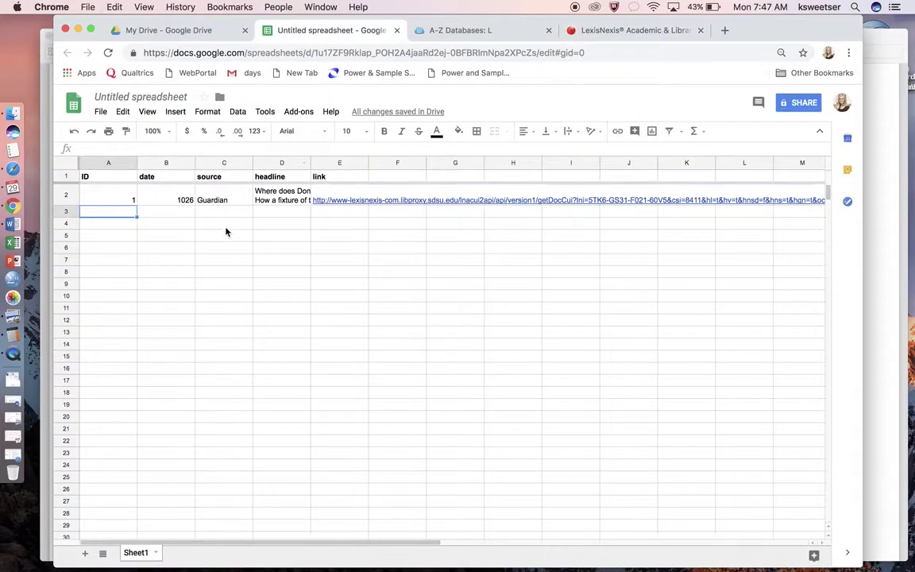
left_click(260, 212)
left_click(239, 149)
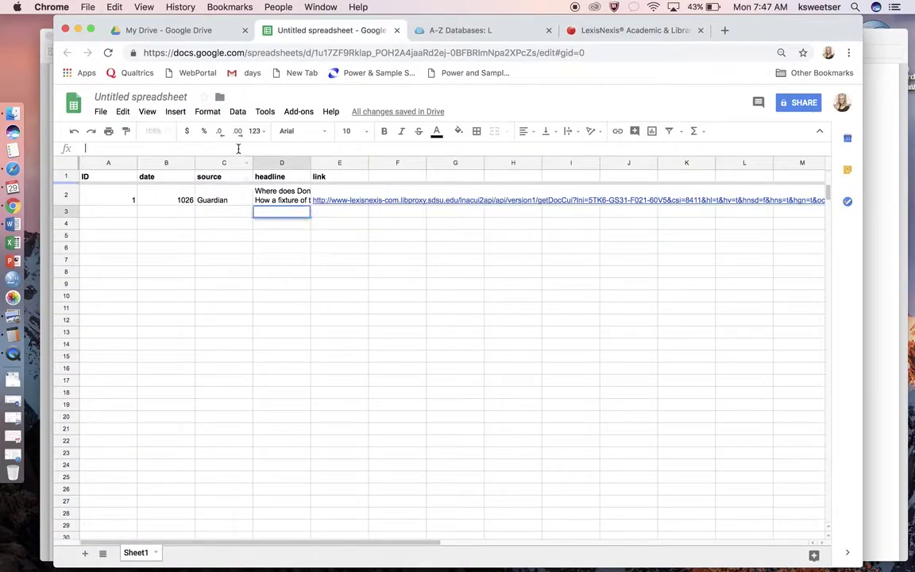
key("super+v")
key("Return")
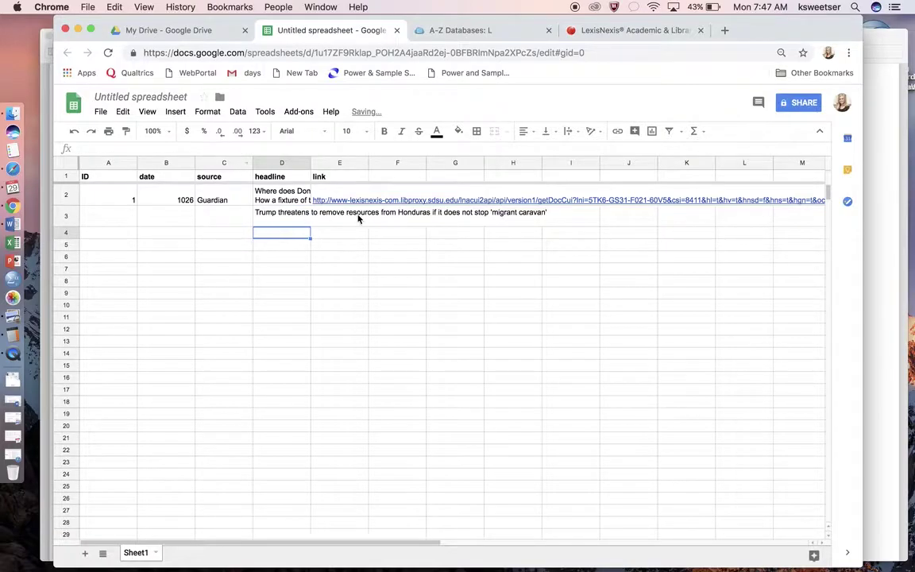
Step: Copy the source name CE Noticias Financieras English from the LexisNexis article into cell C3 of the spreadsheet
left_click(631, 31)
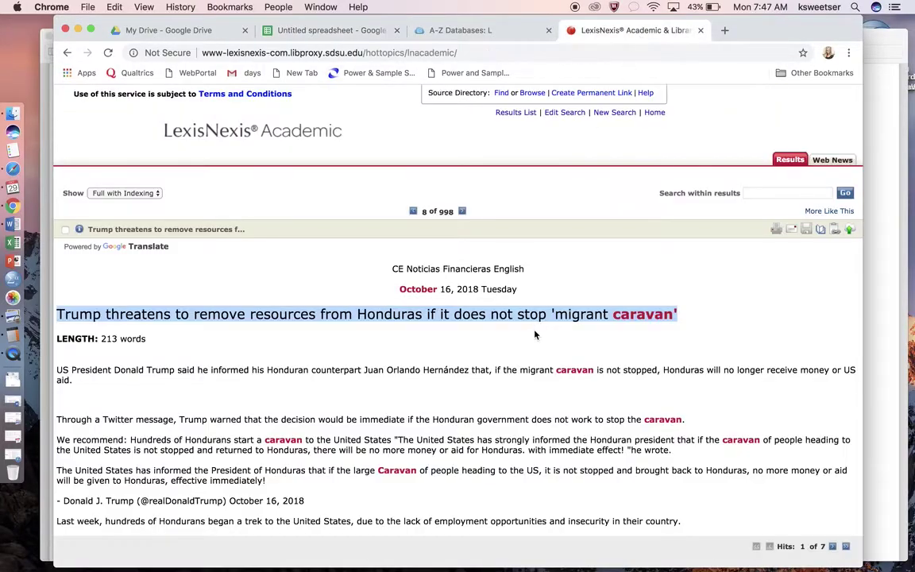
left_click(379, 386)
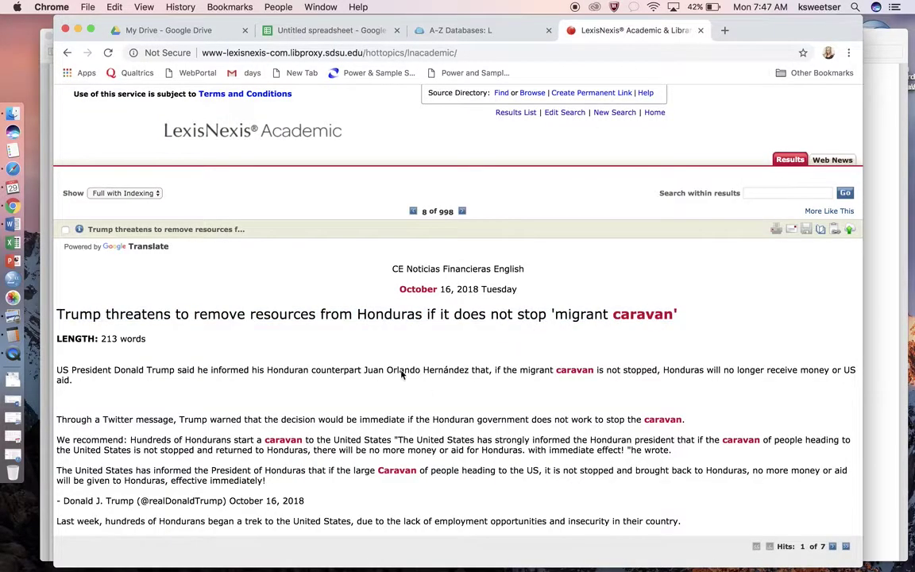
triple_click(427, 268)
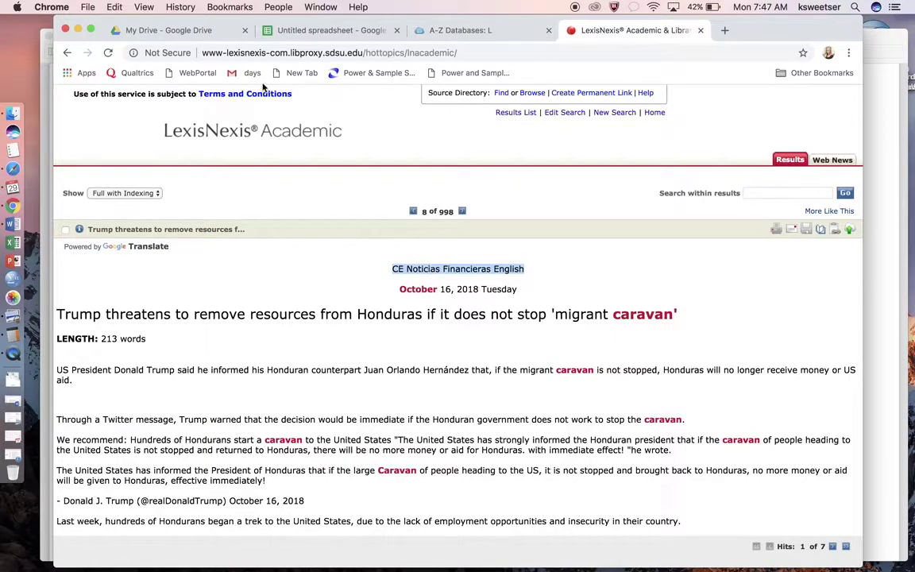
left_click(292, 31)
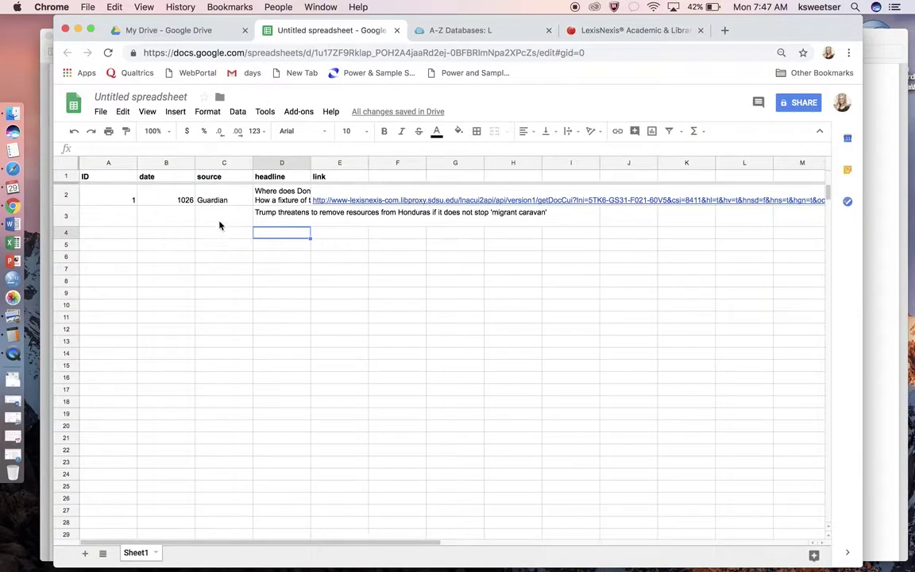
left_click(219, 223)
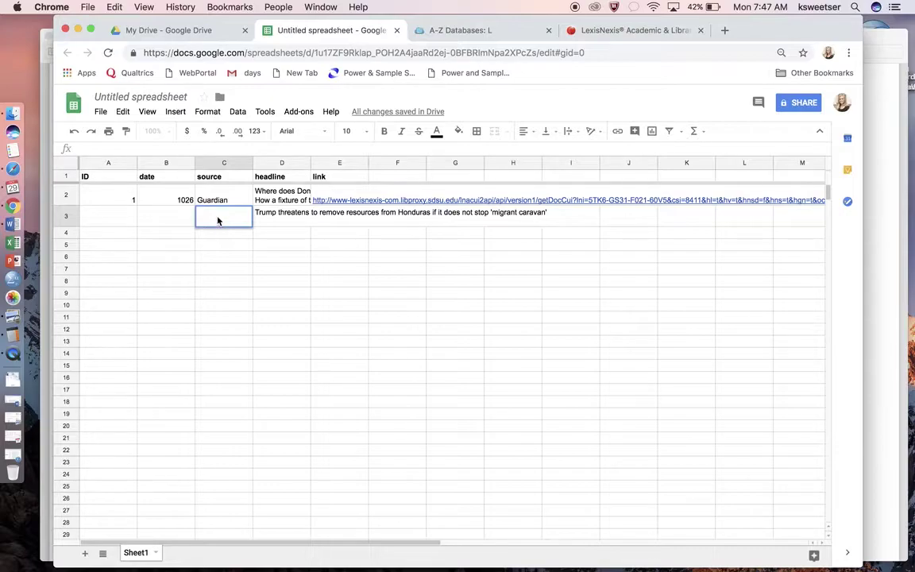
key("super+v")
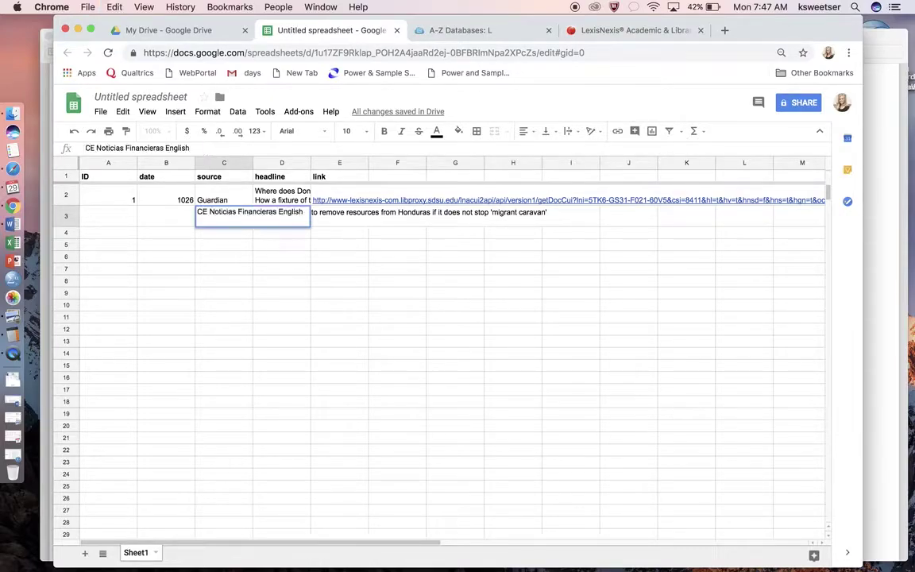
key("Return")
Step: Check the article's publication date in LexisNexis, record it as 1016 in B3, and enter 2 as the ID in A3
left_click(637, 30)
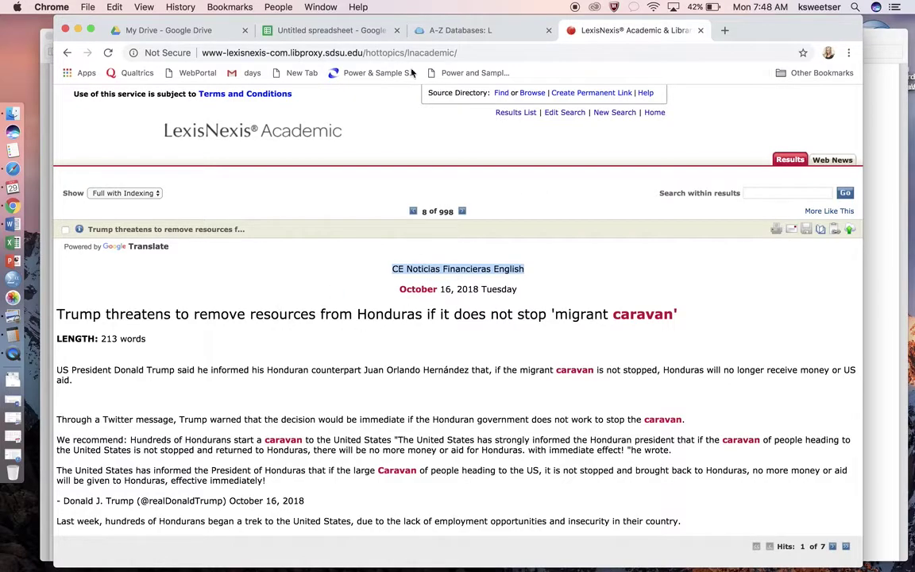
left_click(331, 30)
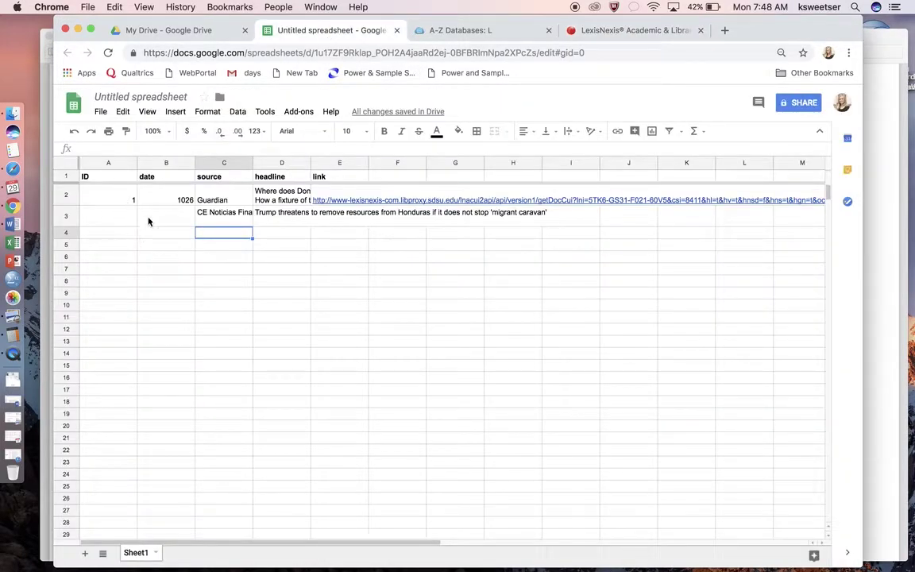
left_click(174, 222)
type("1016")
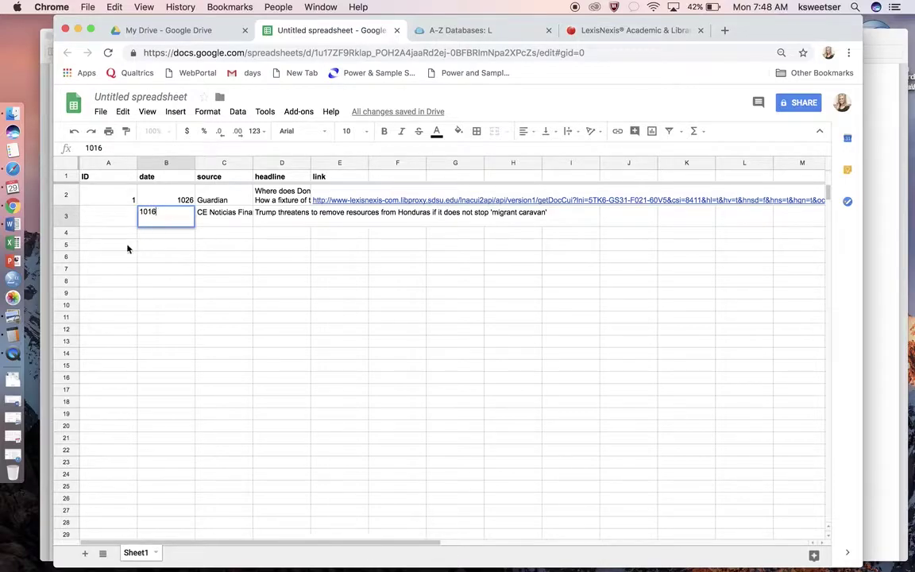
left_click(111, 216)
type("2")
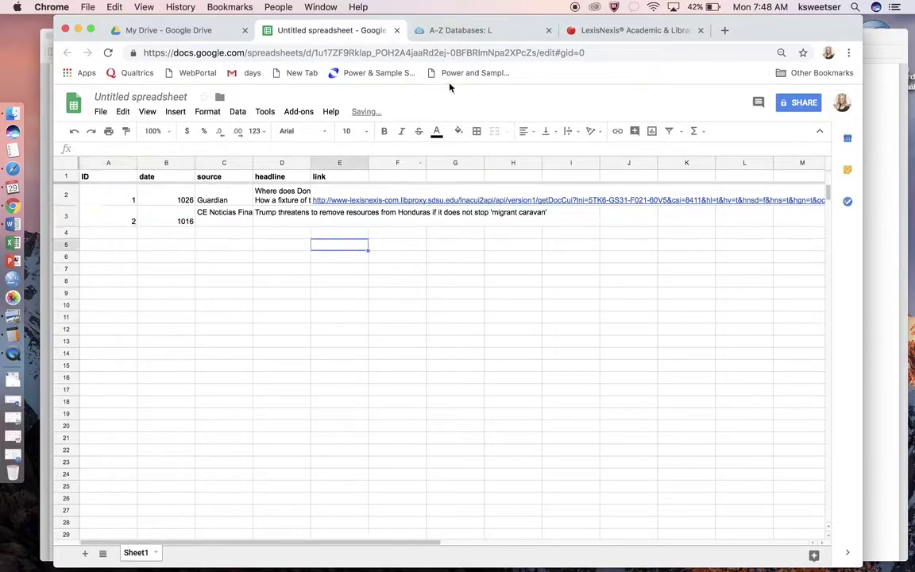
Step: Copy the permanent link address of article 8 from LexisNexis and paste it into cell E3 of the spreadsheet
left_click(612, 32)
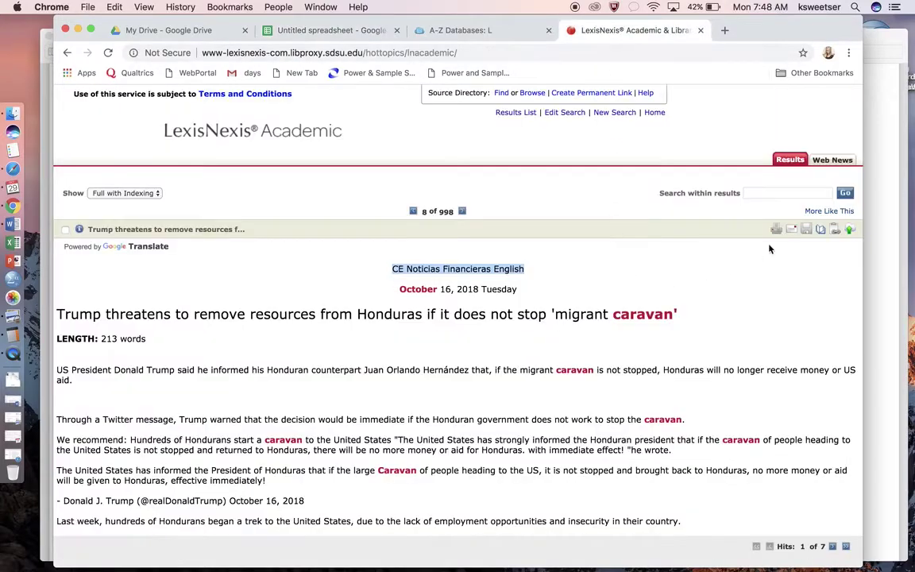
left_click(836, 231)
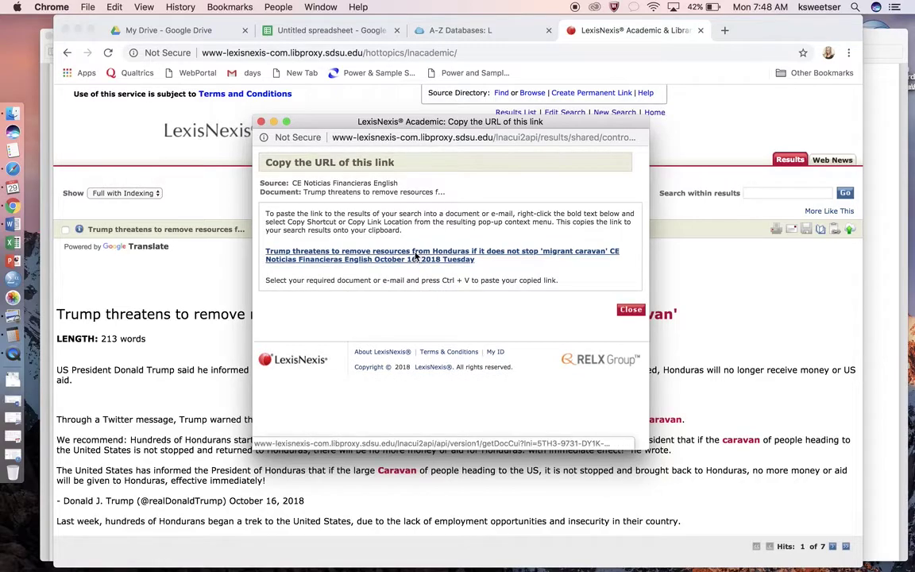
right_click(415, 256)
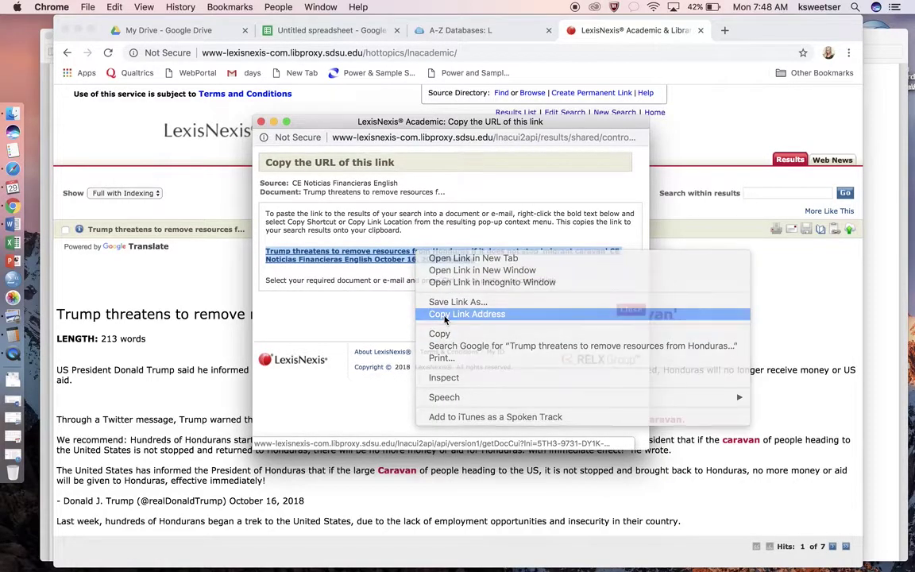
left_click(466, 314)
left_click(260, 121)
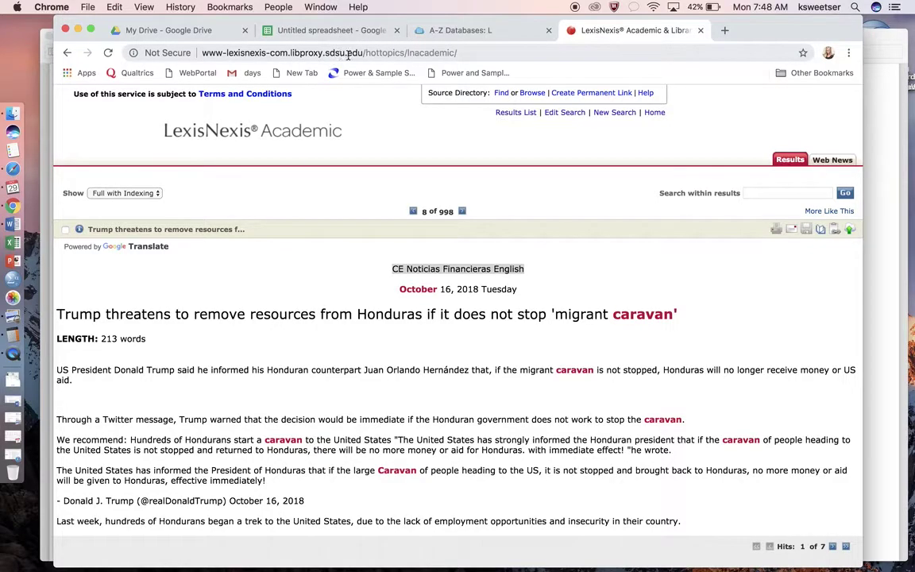
left_click(322, 30)
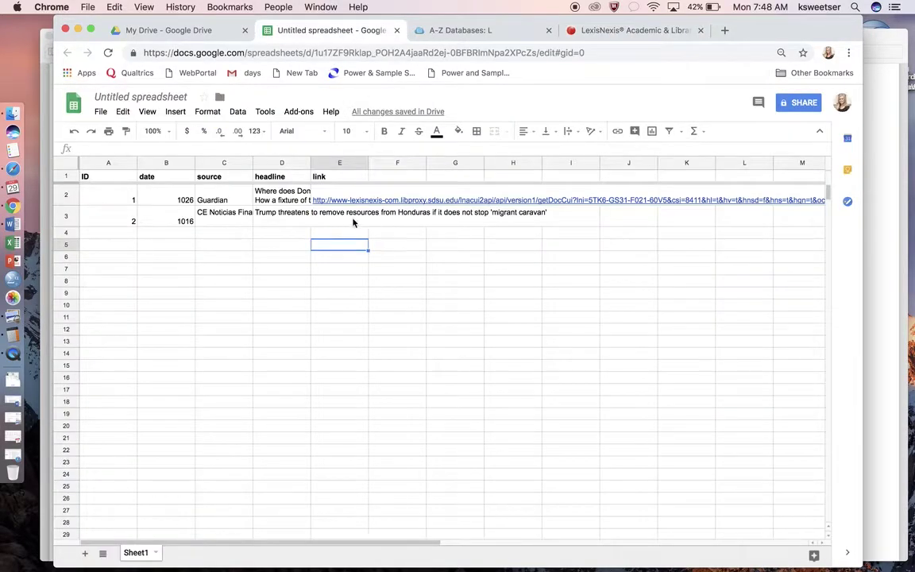
left_click(301, 225)
key("Right")
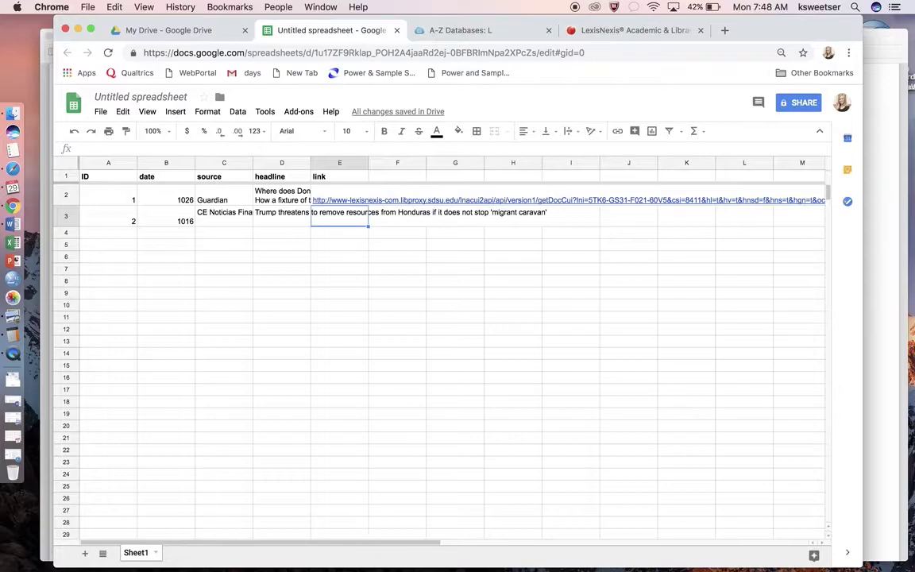
key("super+v")
key("Return")
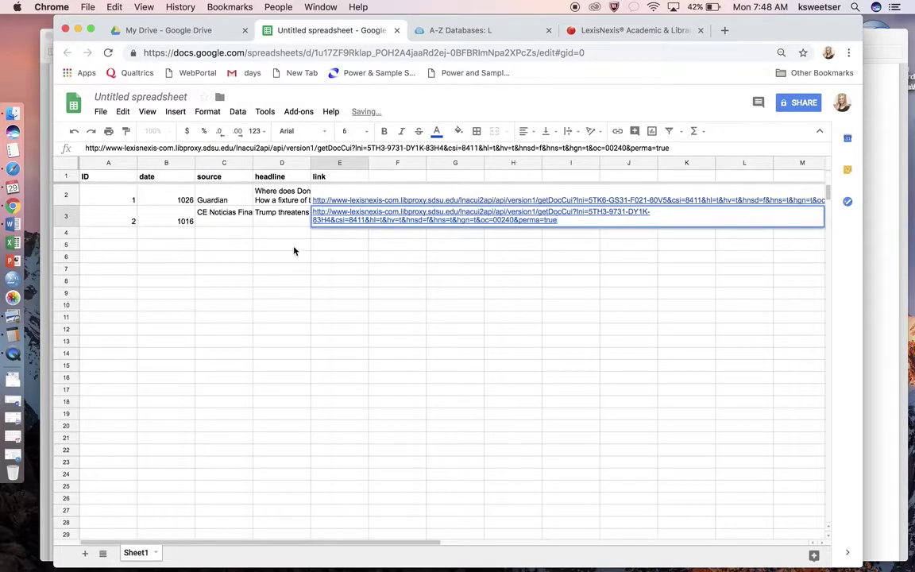
left_click(293, 283)
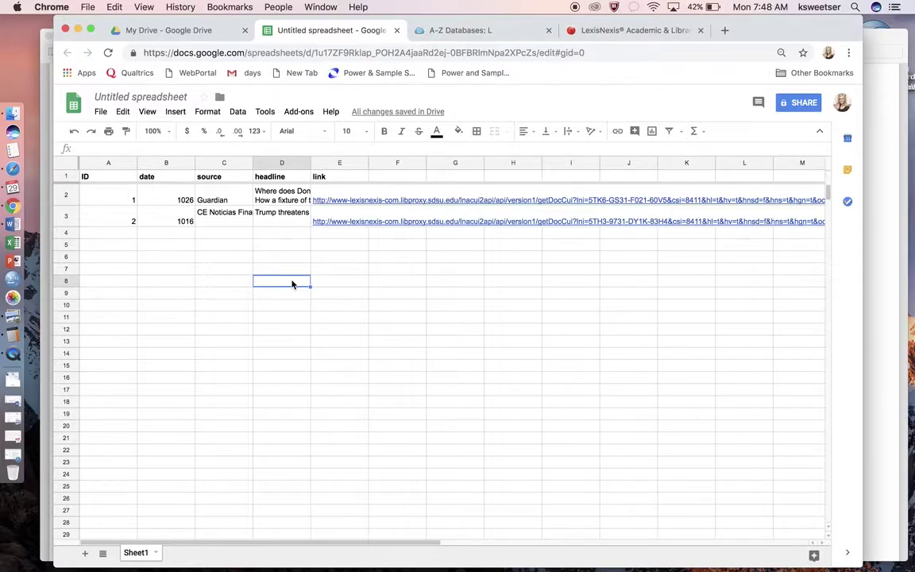
Step: Return to LexisNexis and check article 9 for relevance, advancing to article 10 of the results
left_click(592, 32)
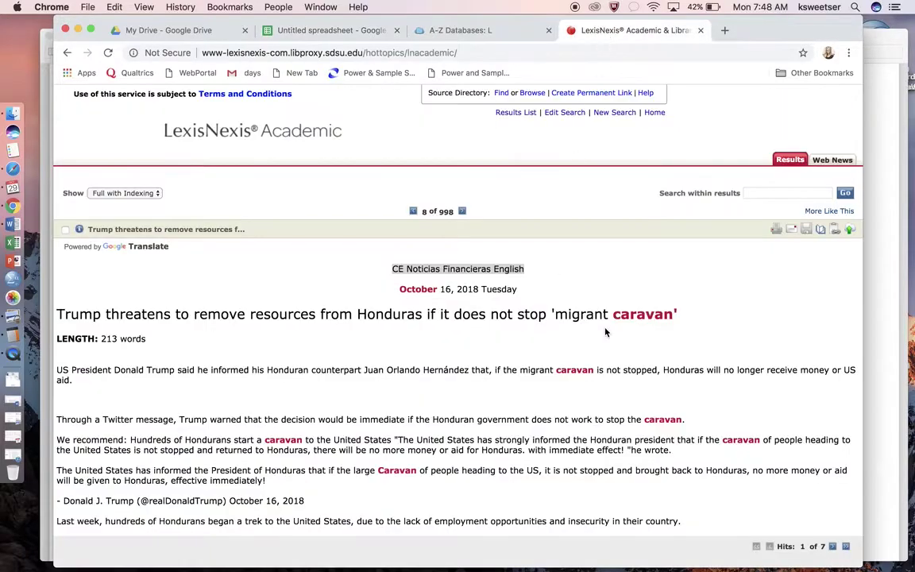
left_click(462, 212)
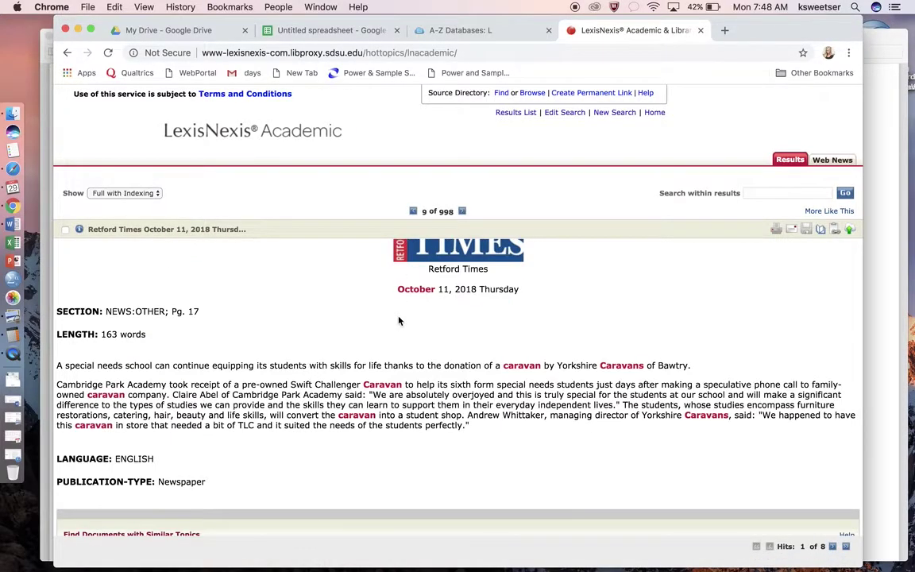
left_click(462, 211)
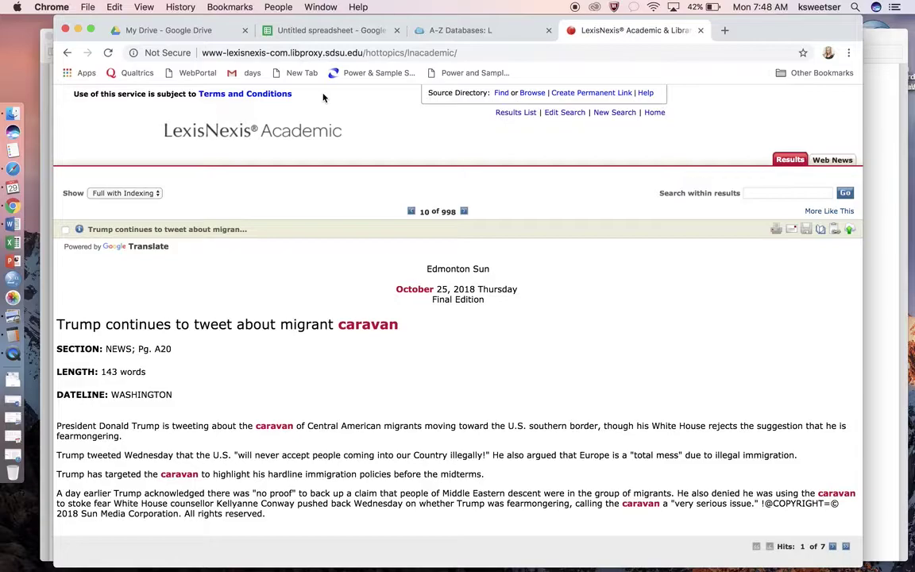
Step: Switch to Google Drive and create a new blank Google Form
left_click(191, 35)
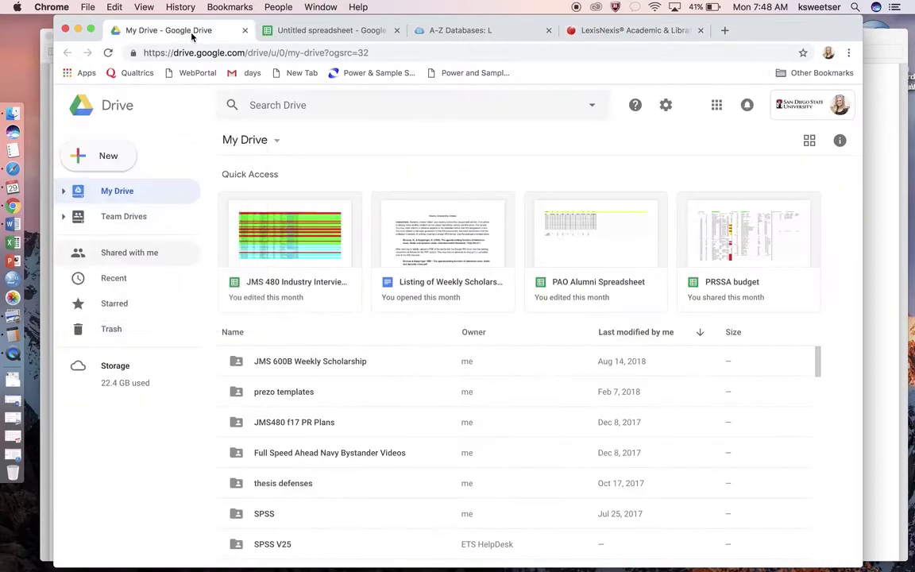
left_click(104, 158)
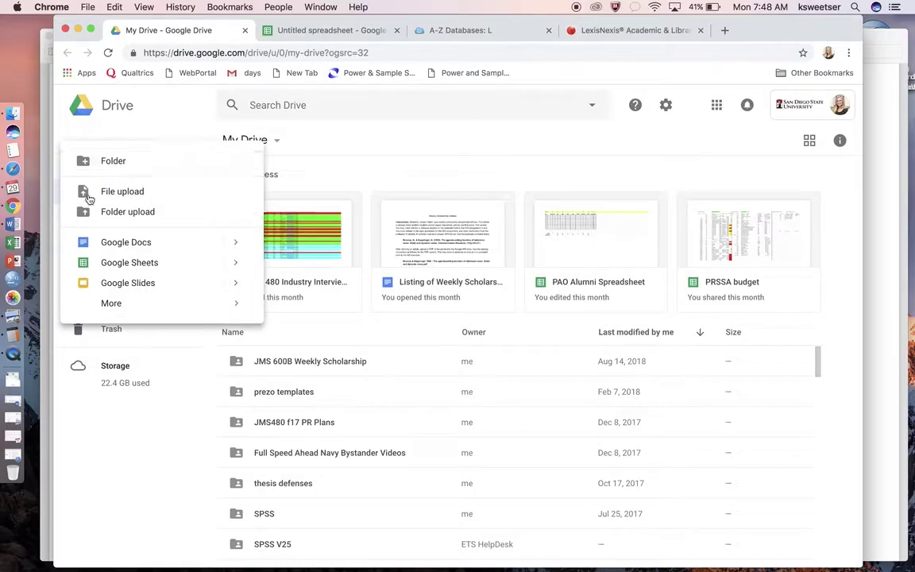
mouse_move(101, 309)
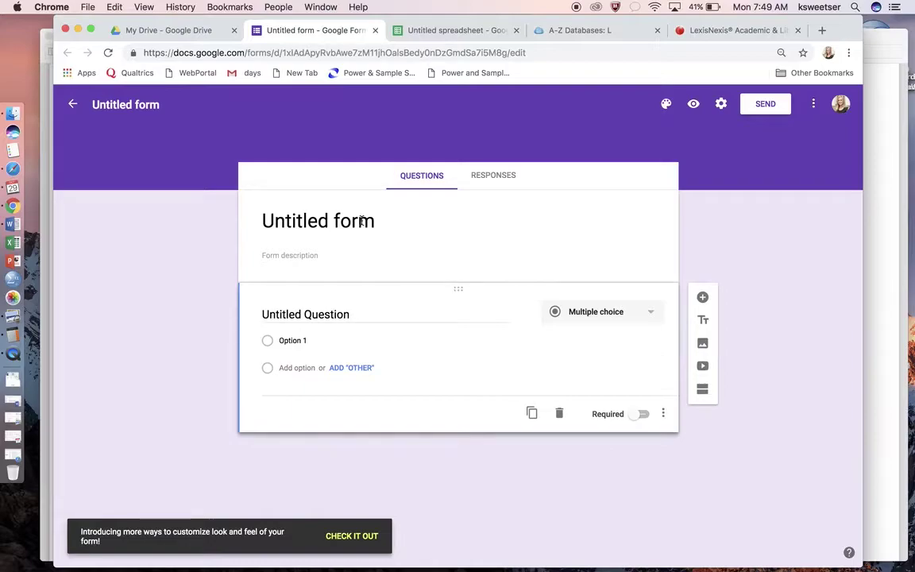
Step: Title the form "Border Patrol Caravan Issue Media Assessment Form"
left_click(362, 221)
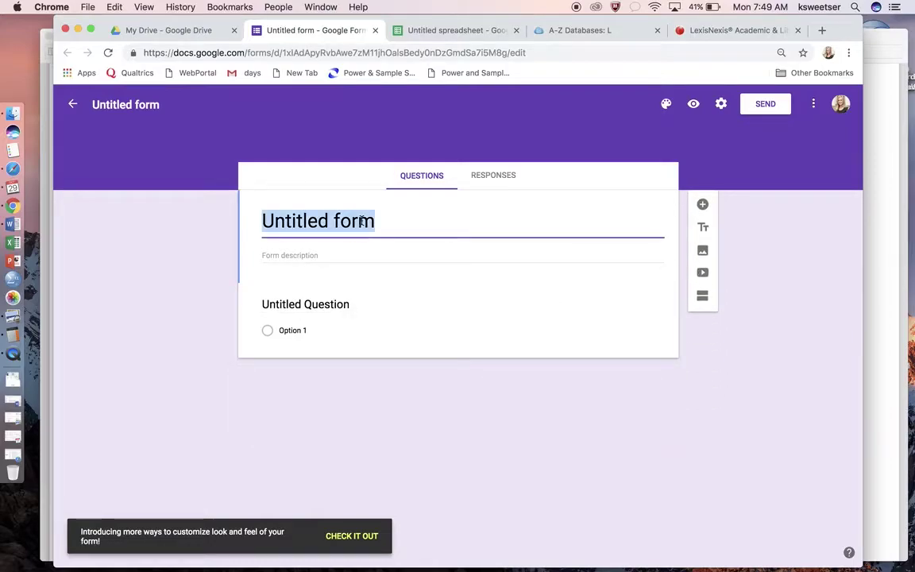
type("Border Patrol")
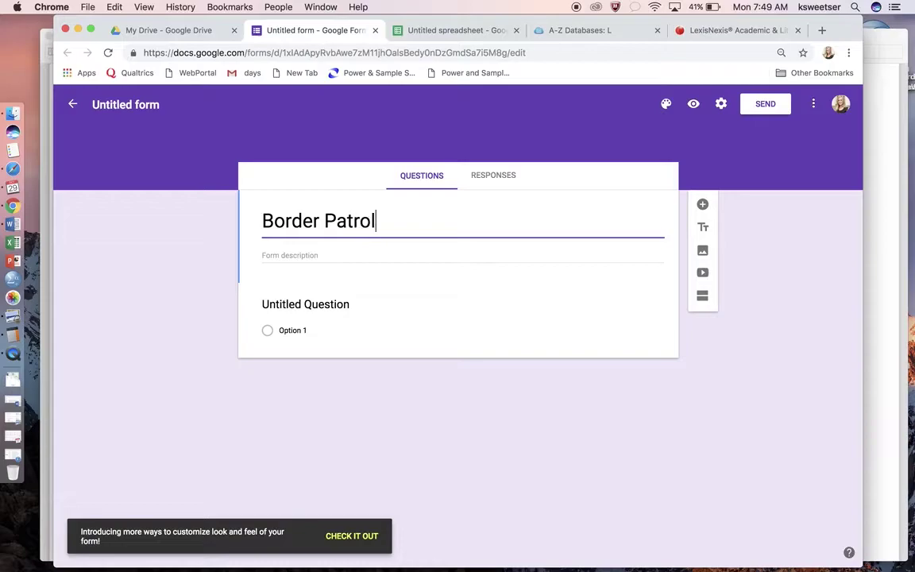
type(" Carava")
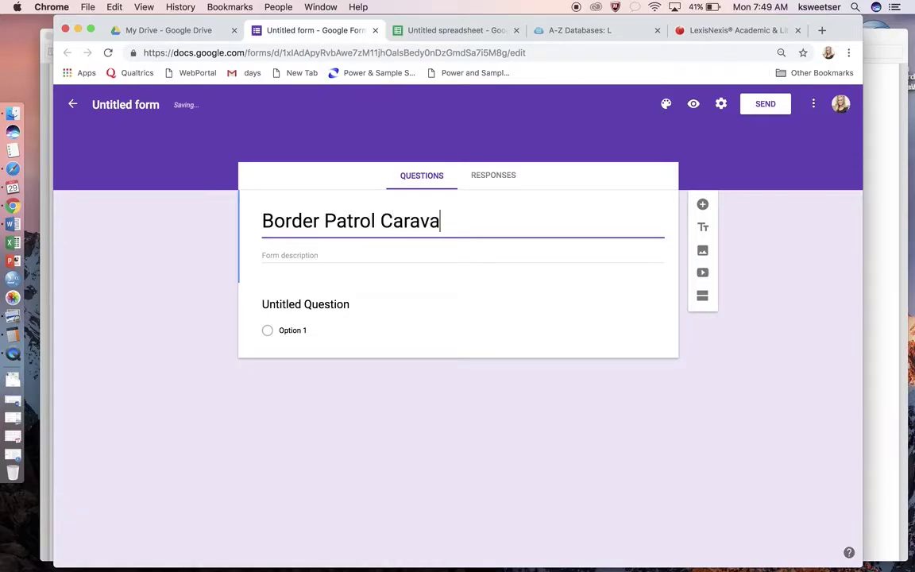
type("n Issue Form")
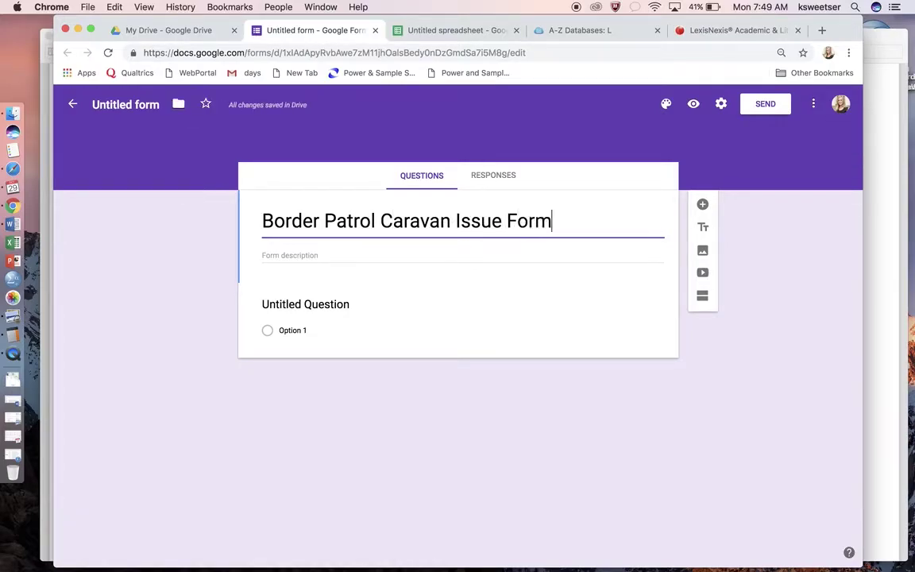
key("BackSpace")
key("BackSpace")
key("BackSpace")
key("BackSpace")
type("Media")
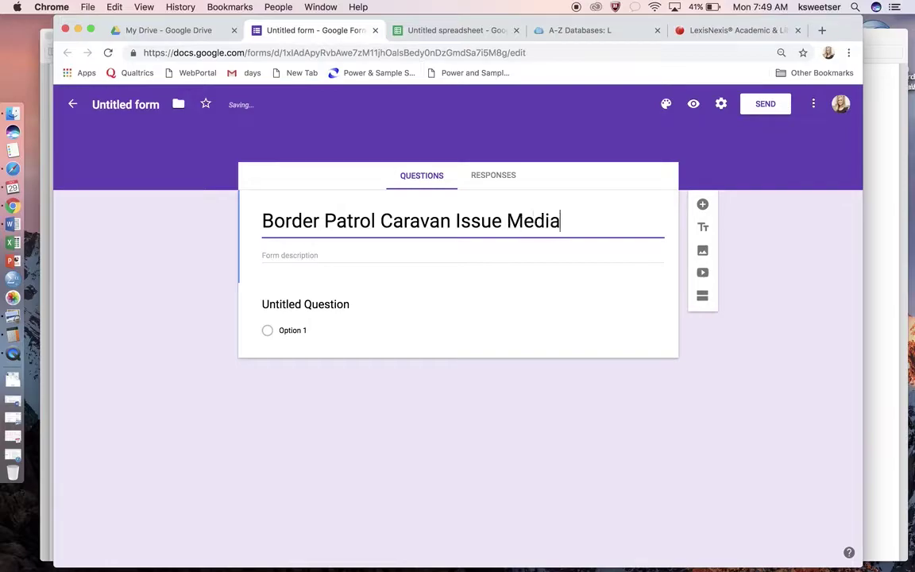
type(" Assessmen")
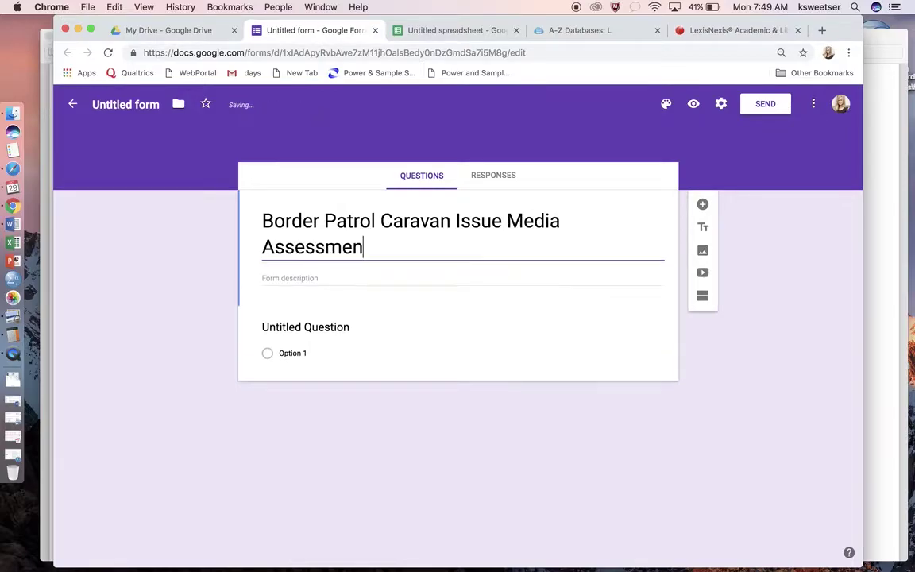
type("t Form")
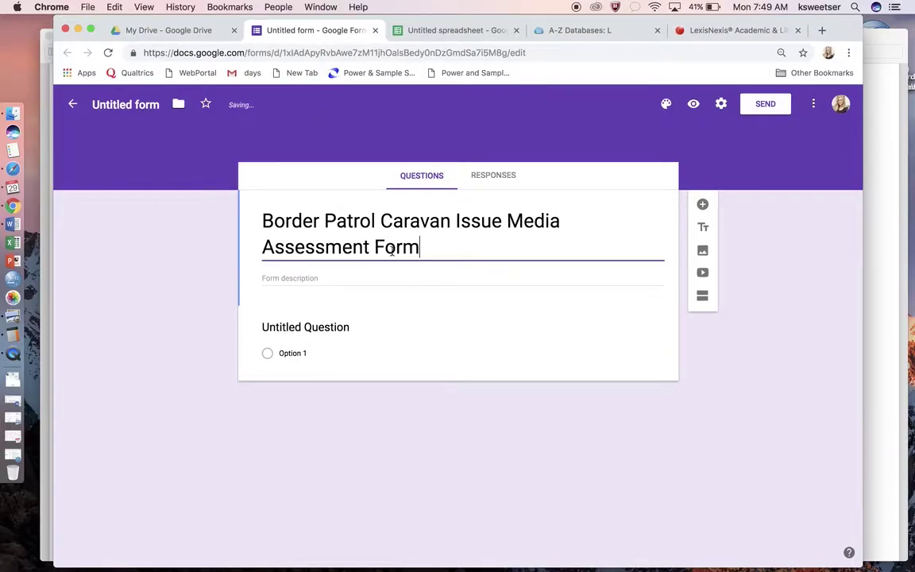
Step: Consult the "Anatomy of a code sheet" PDF in Preview and, back in the form, title the first question "ID Number"
left_click(337, 333)
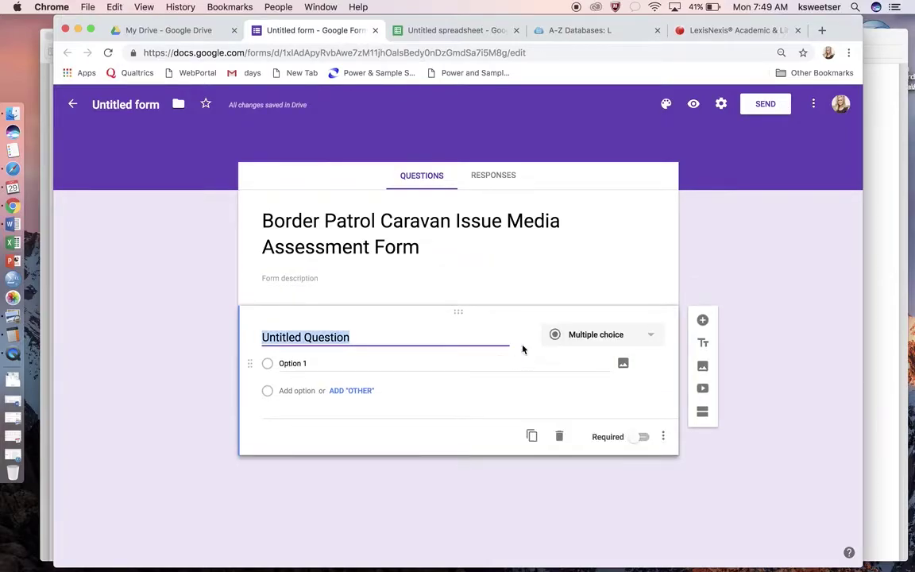
key("ctrl+Up")
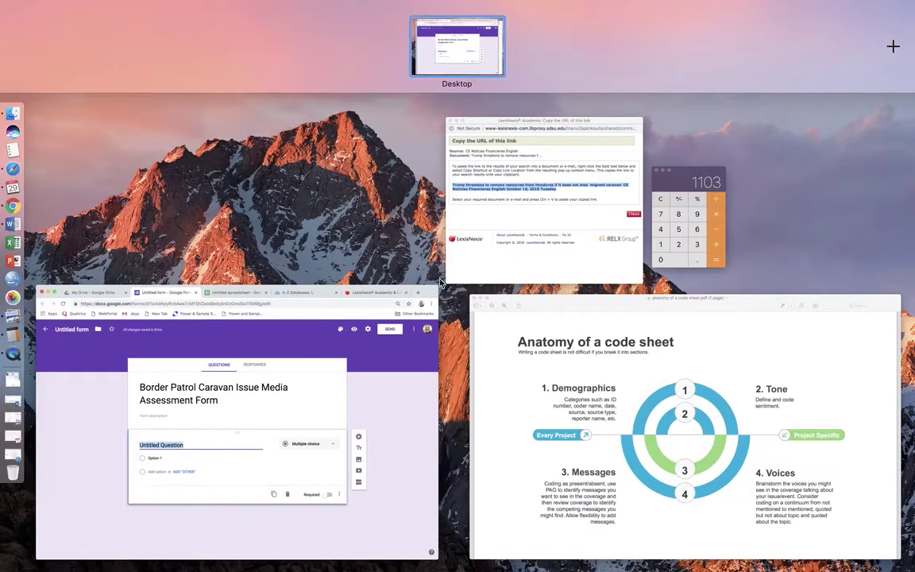
left_click(609, 408)
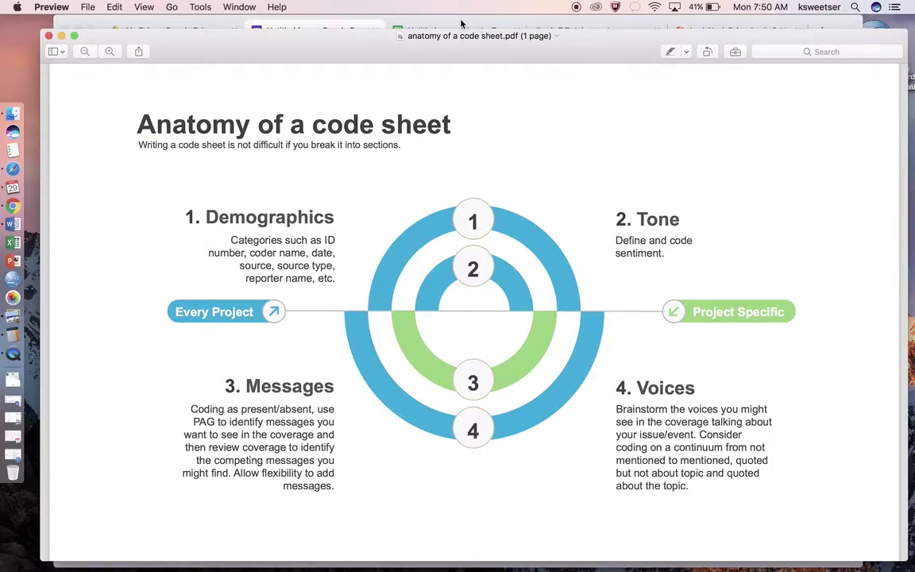
left_click(461, 24)
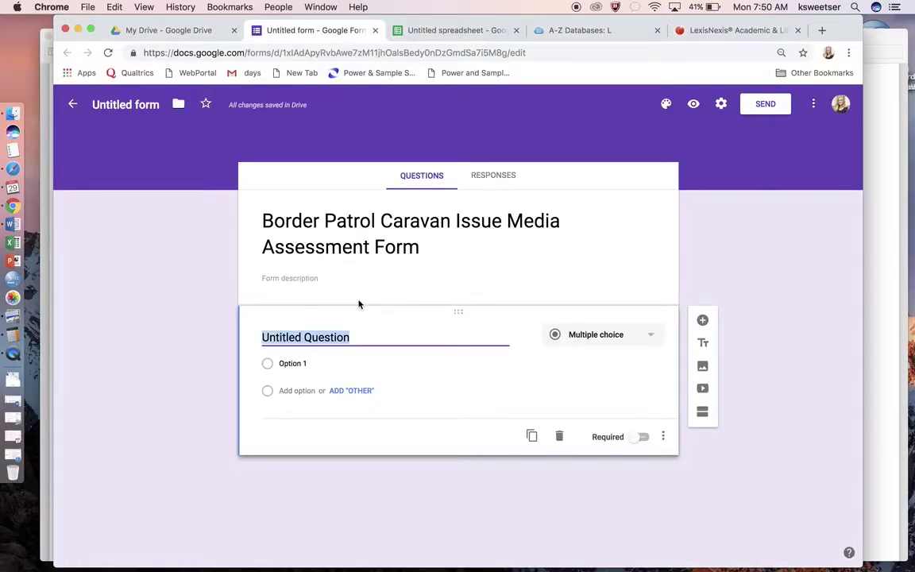
type("ID Number")
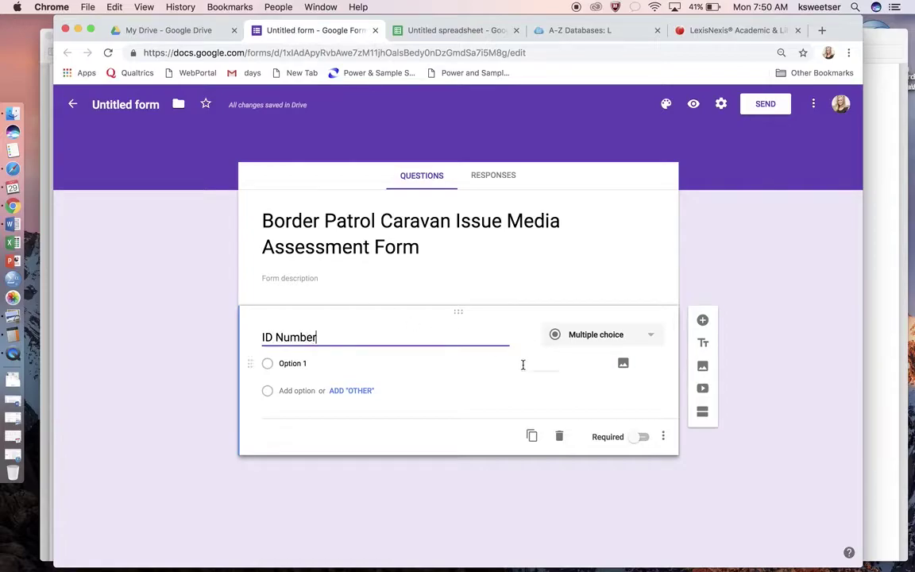
left_click(653, 340)
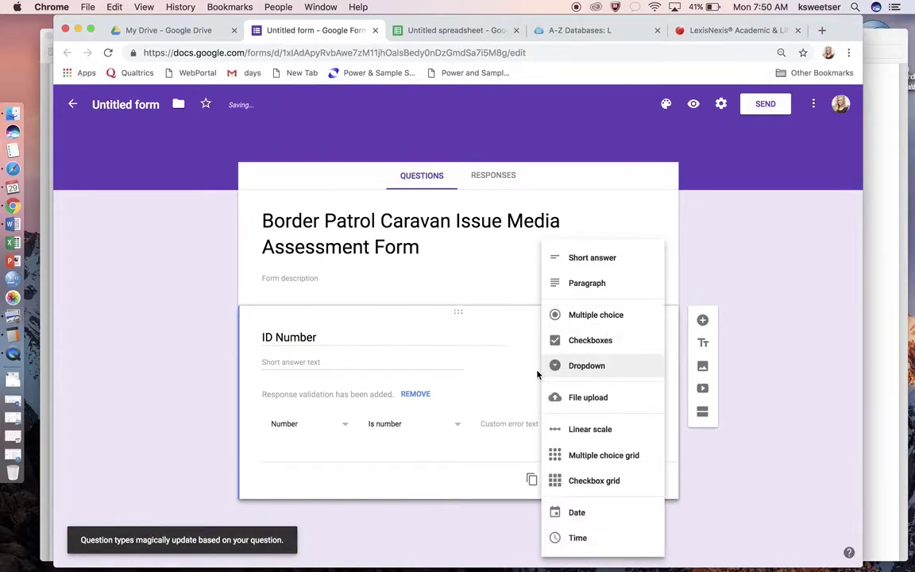
left_click(353, 484)
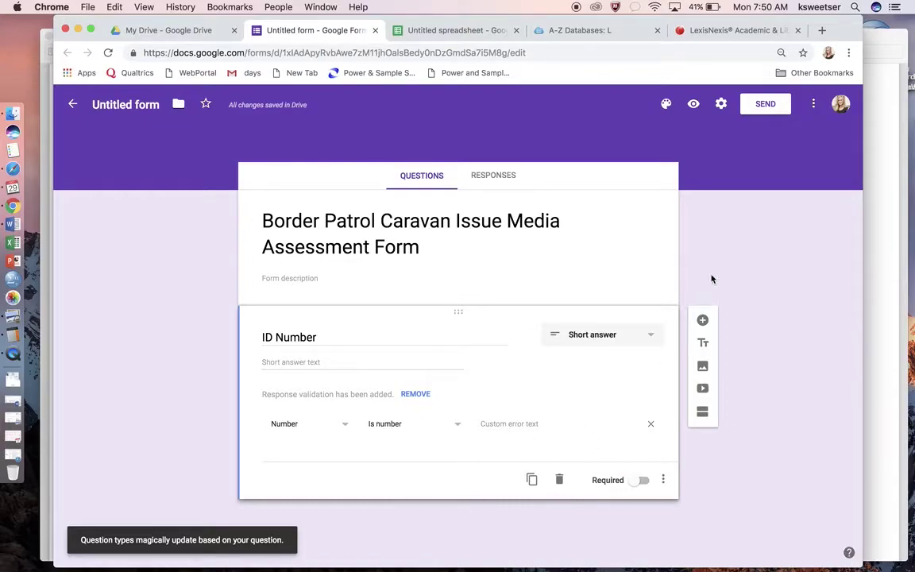
Step: Add a short-answer question titled "Media Outlet Where Item Was Published"
left_click(702, 320)
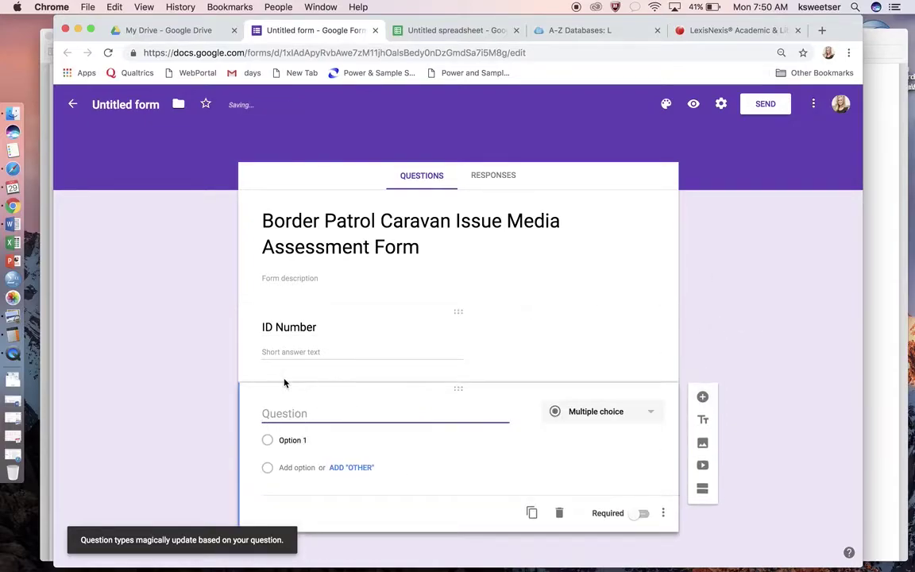
left_click(284, 415)
type("Medi")
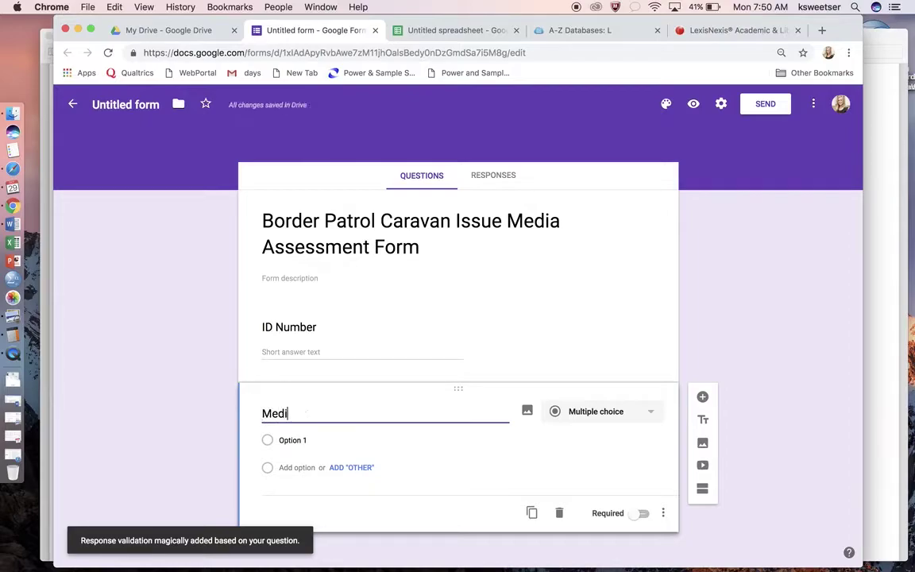
type("a Outlet Wher")
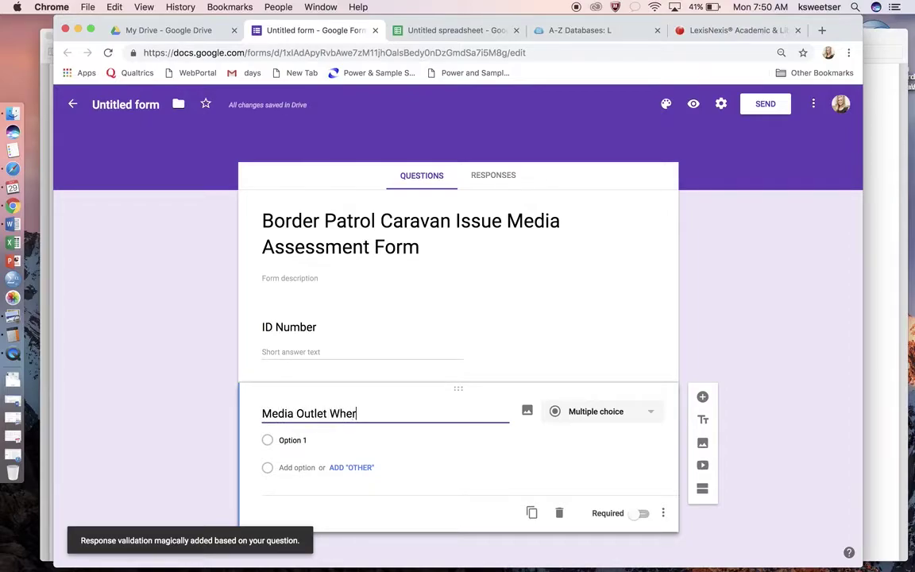
type("e Item Was Pubs")
type("lished")
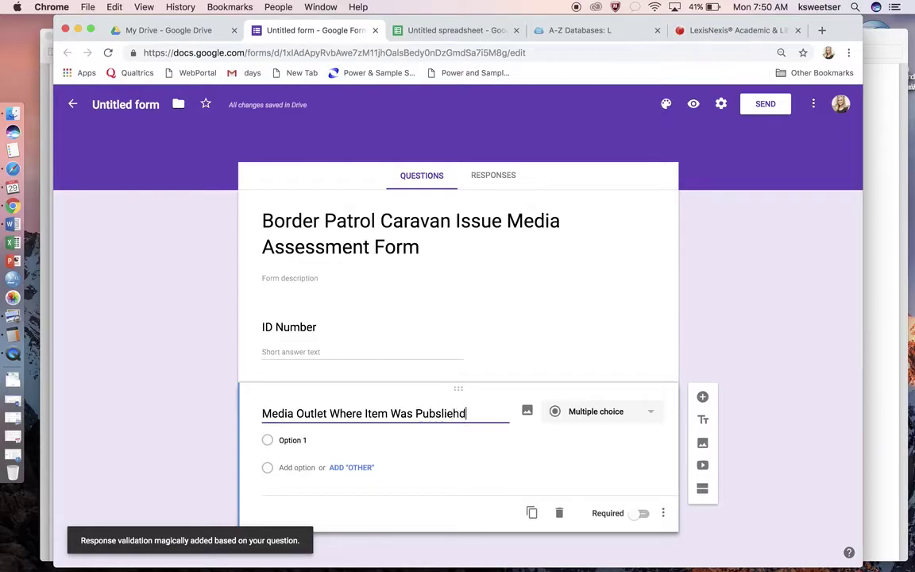
key("BackSpace")
key("BackSpace")
key("BackSpace")
key("BackSpace")
key("BackSpace")
key("BackSpace")
type("ished")
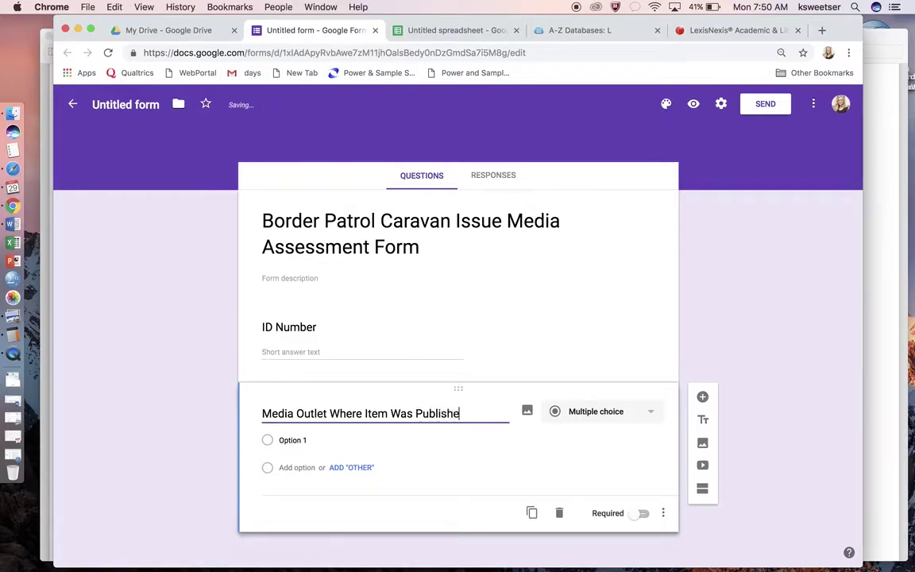
left_click(635, 408)
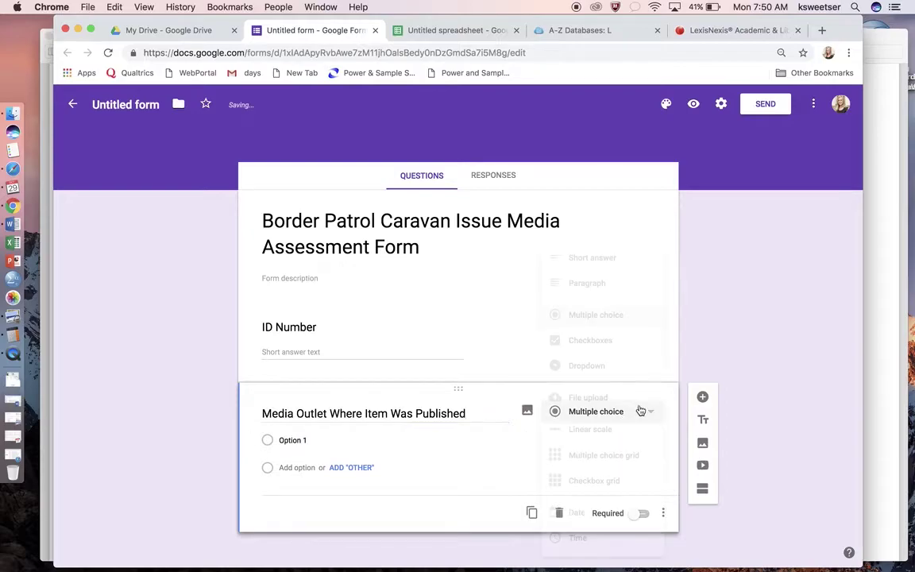
left_click(611, 258)
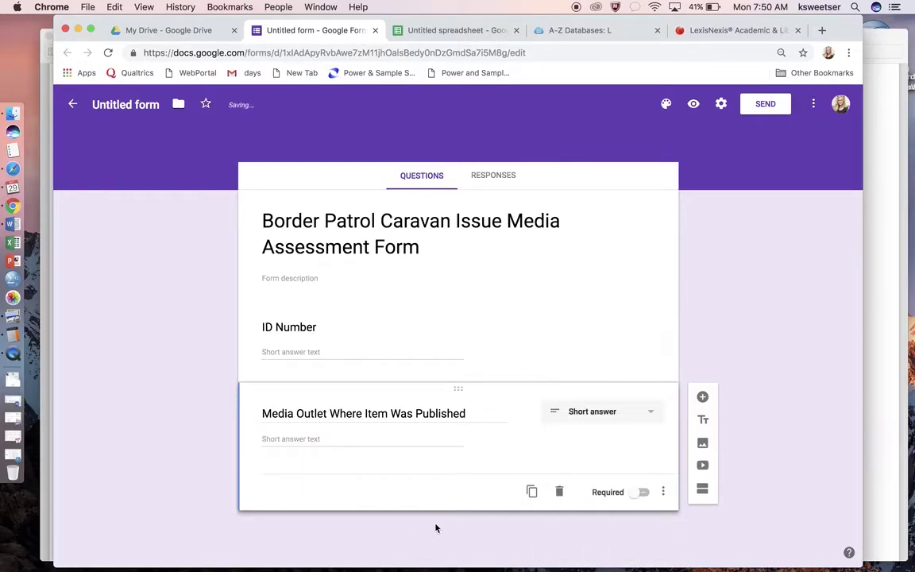
Step: Add a multiple-choice question titled "Type of Media Outlet" with the first option "Print: newspaper or magazine"
left_click(702, 398)
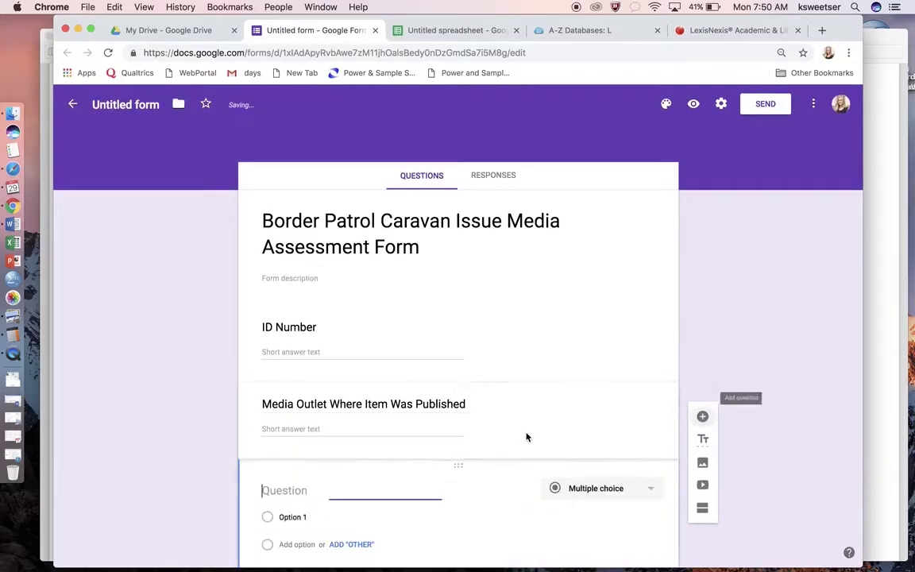
type("Type of Media Outlet3")
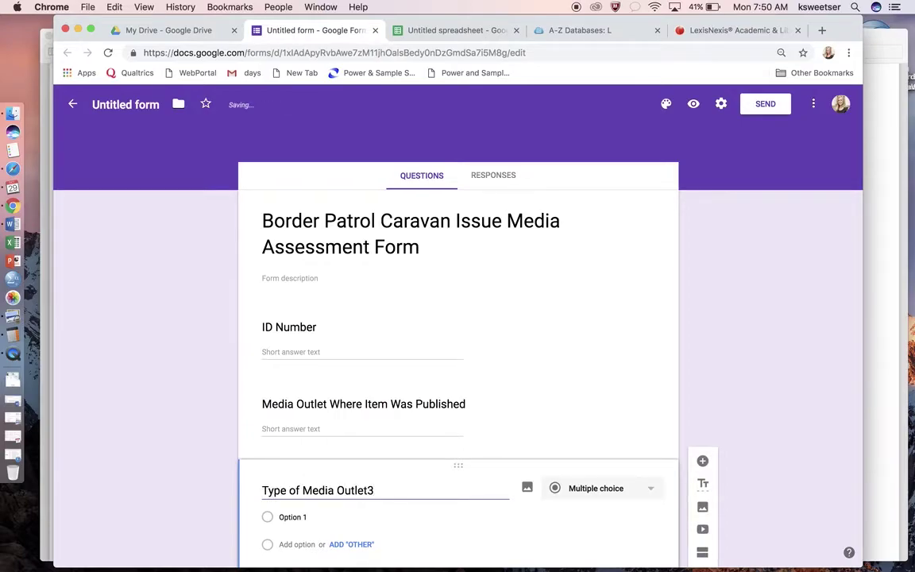
left_click(292, 518)
type("Print")
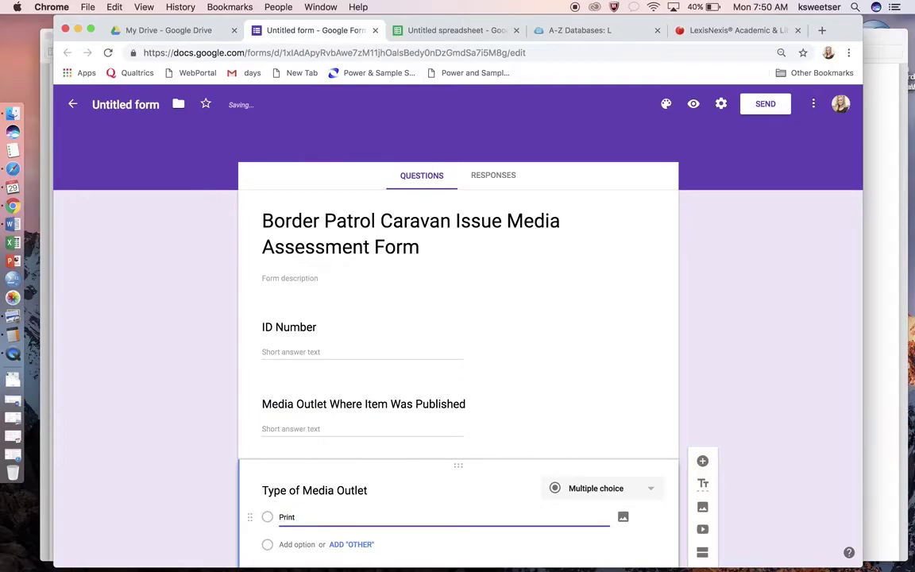
type(": newspaper")
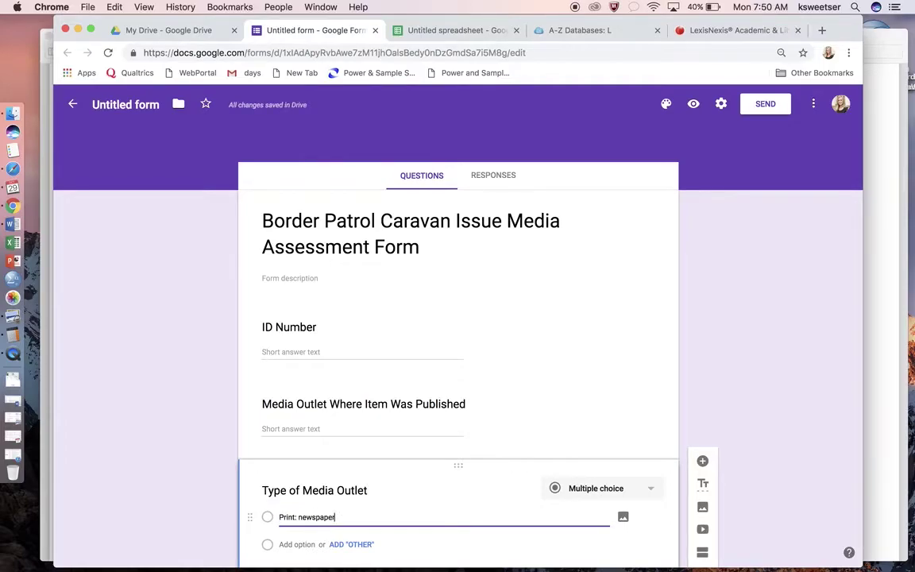
type(" or magazine")
Step: Add the options "Broadcast", "Web-based only" and "Wire Service" to the media outlet type question
key("Return")
type("Broadcasrt")
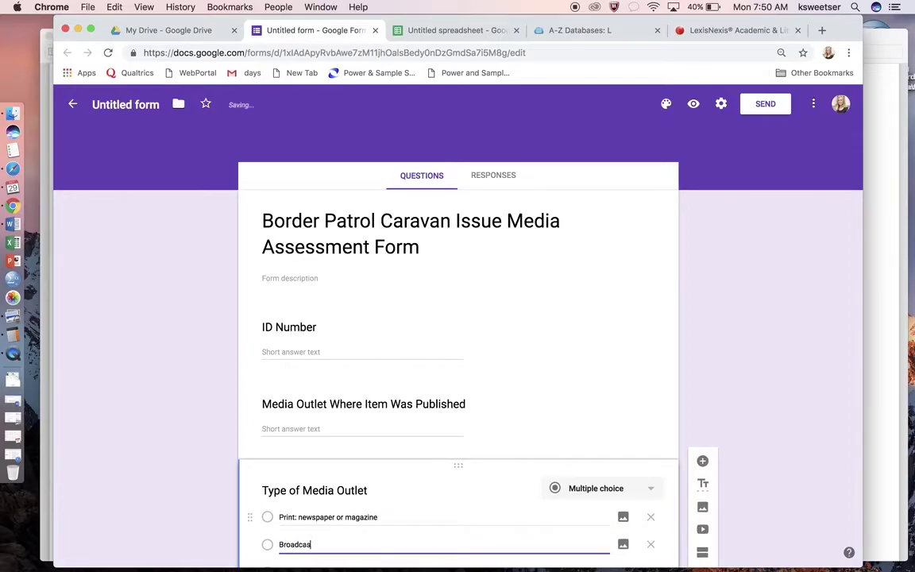
key("Return")
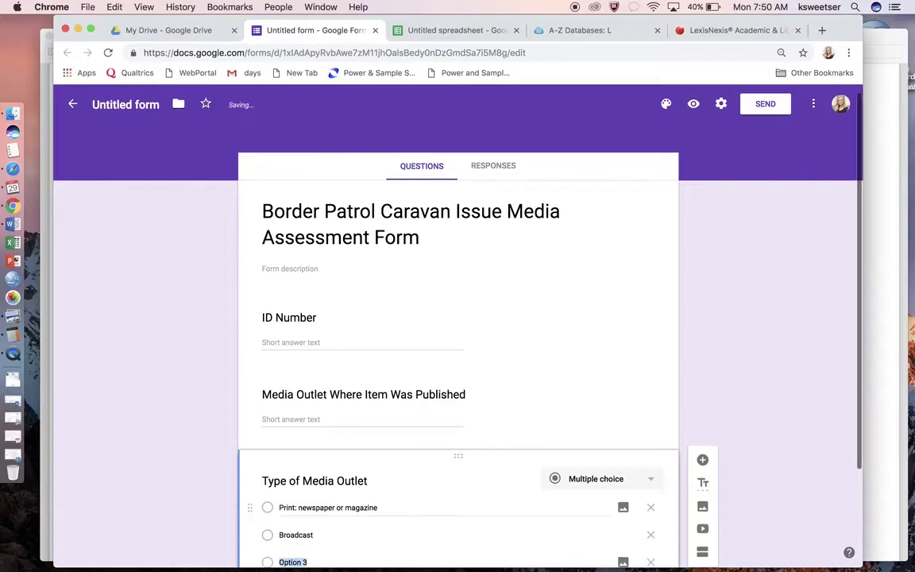
type("Web-based only")
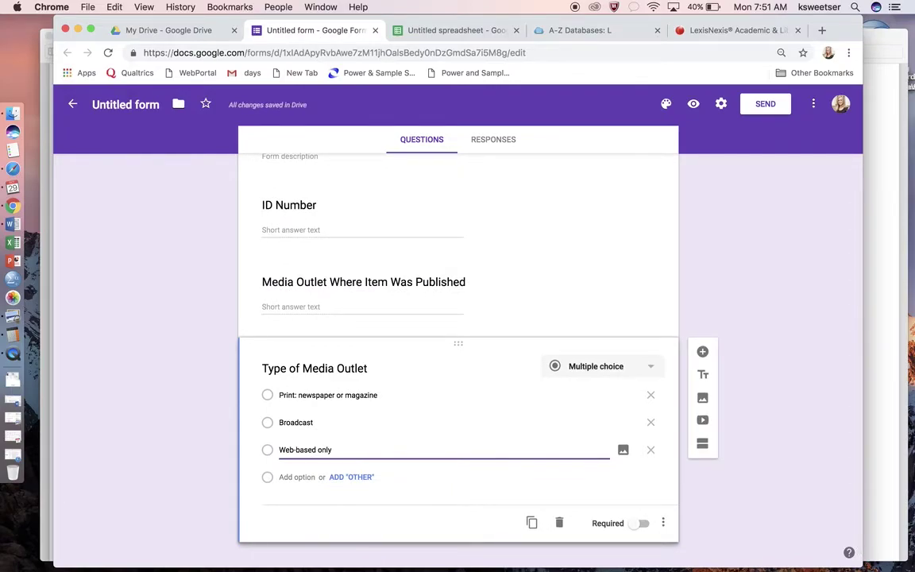
key("Return")
type("Wire Service")
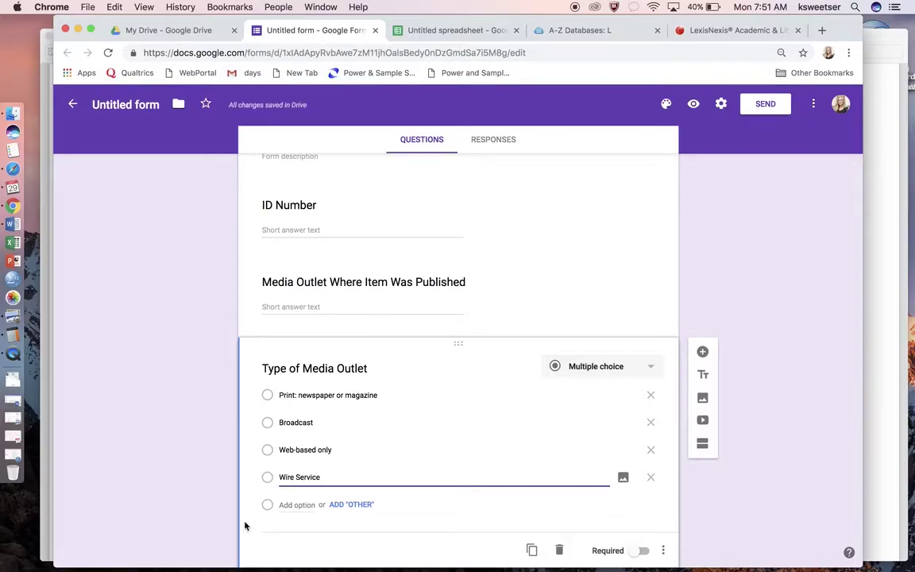
scroll(175, 463, "down", 1)
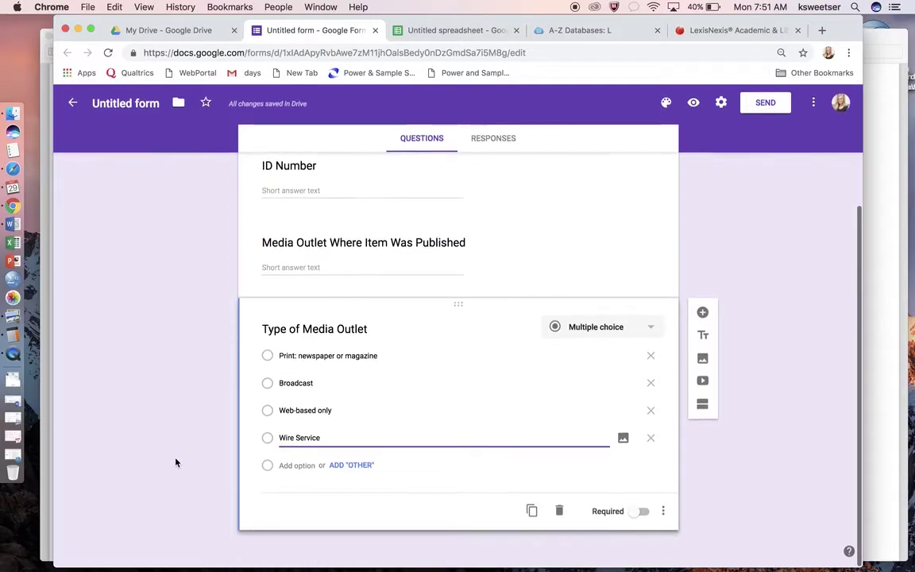
left_click(175, 463)
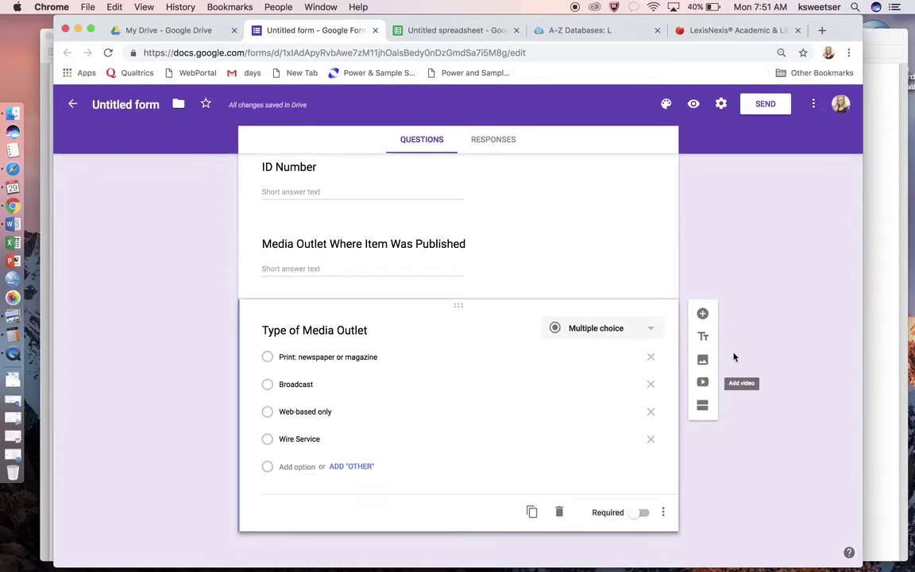
Step: Add a short-answer question titled "Headline" below the media outlet type question
left_click(703, 314)
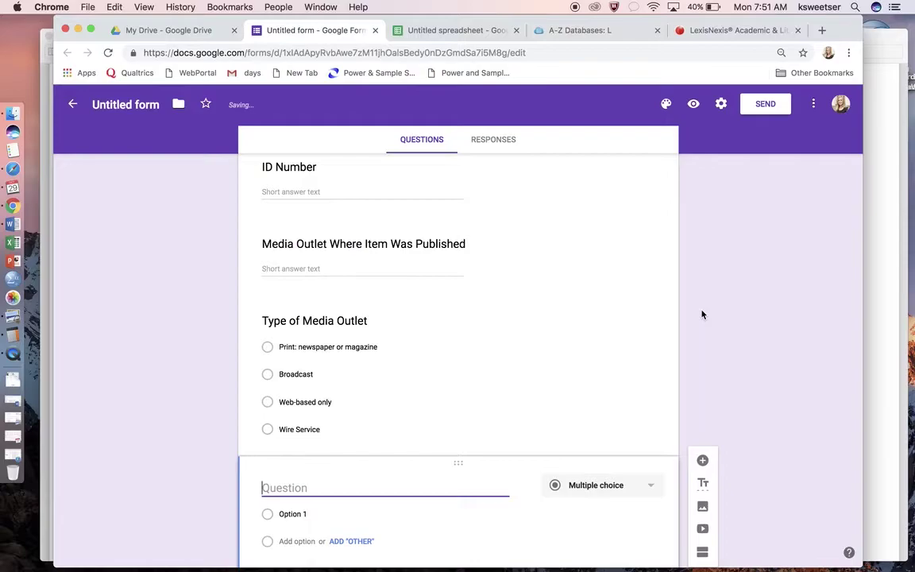
type("Headline")
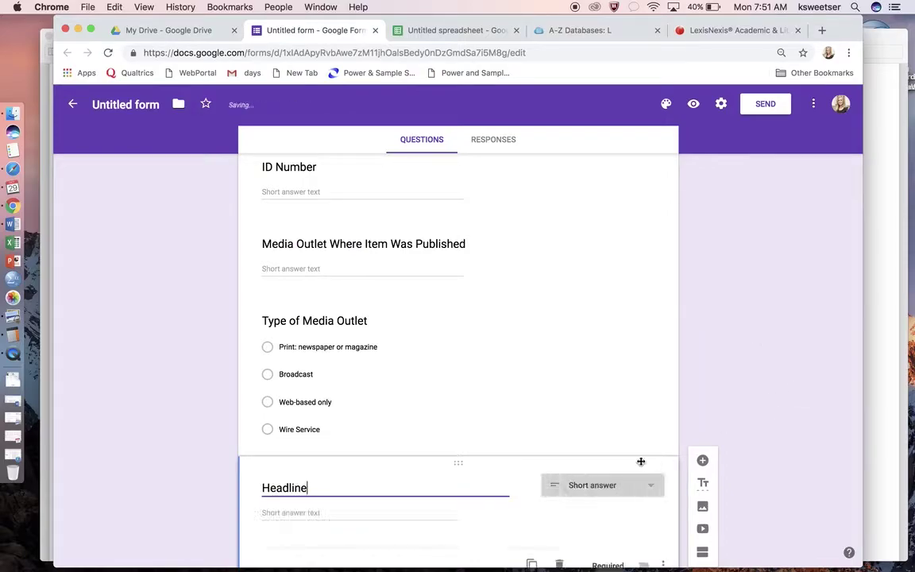
left_click(192, 474)
scroll(193, 474, "down", 1)
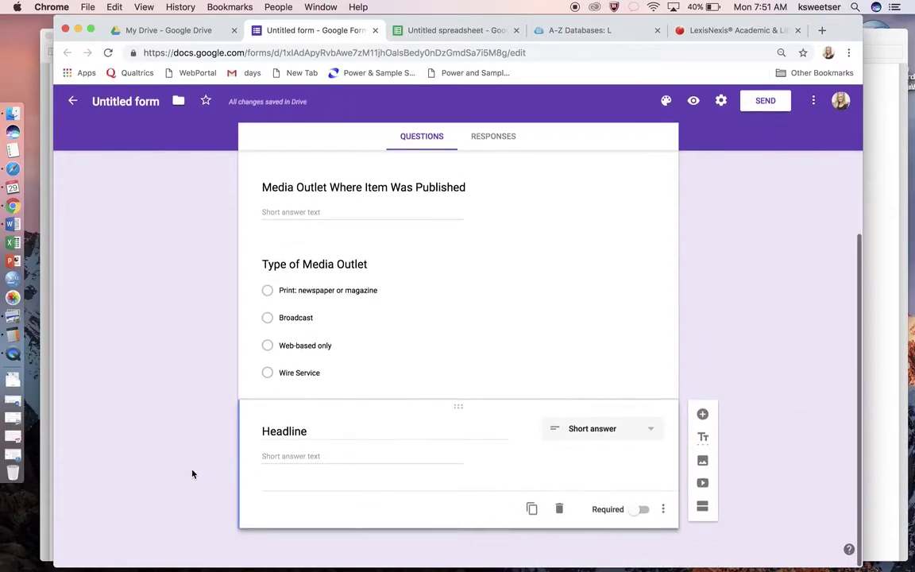
Step: Add a question below "Headline" and check the demographics categories in the code sheet PDF in Preview, returning to the form
left_click(702, 414)
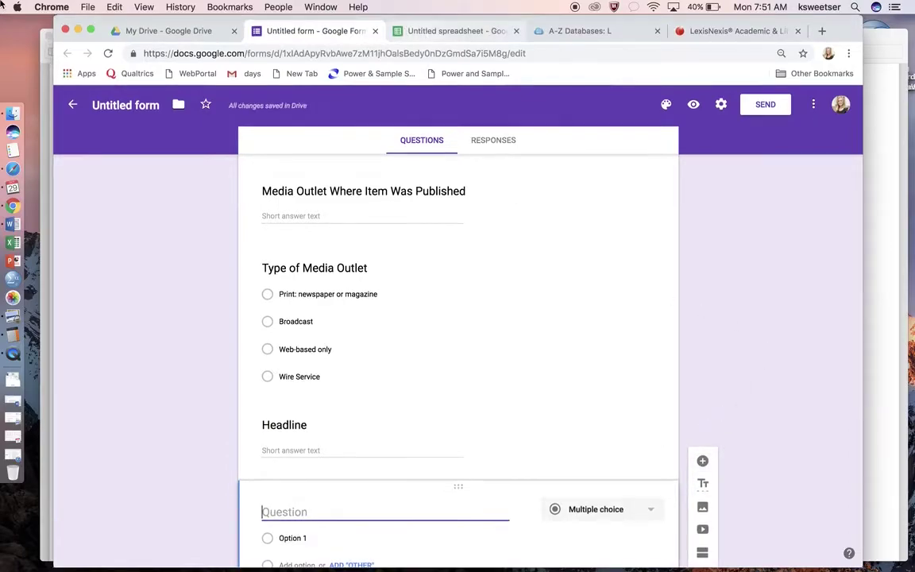
key("ctrl+Up")
left_click(754, 518)
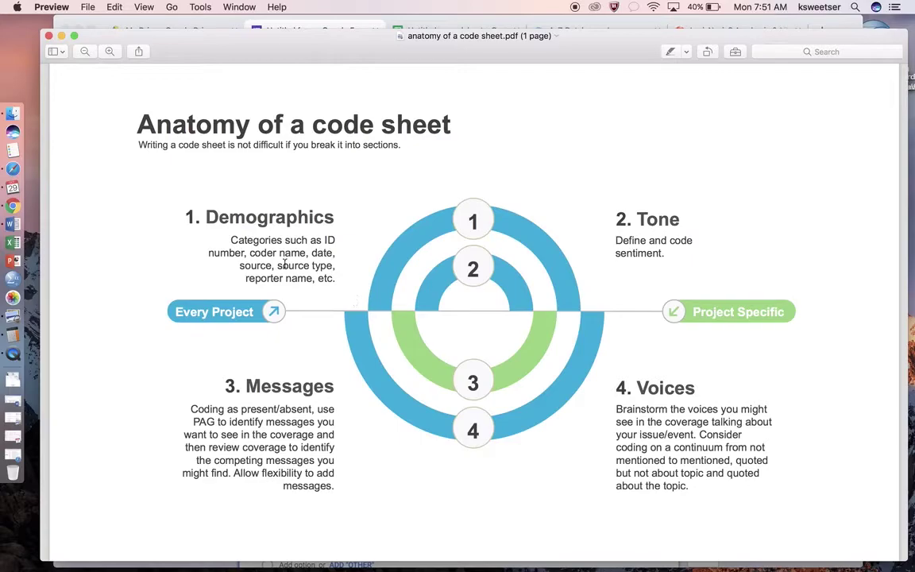
key("ctrl+Up")
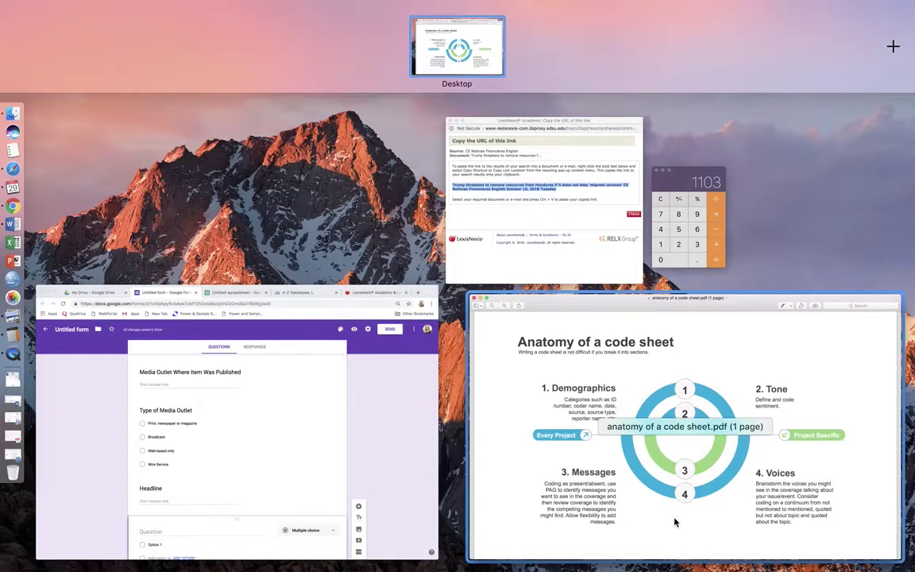
left_click(374, 458)
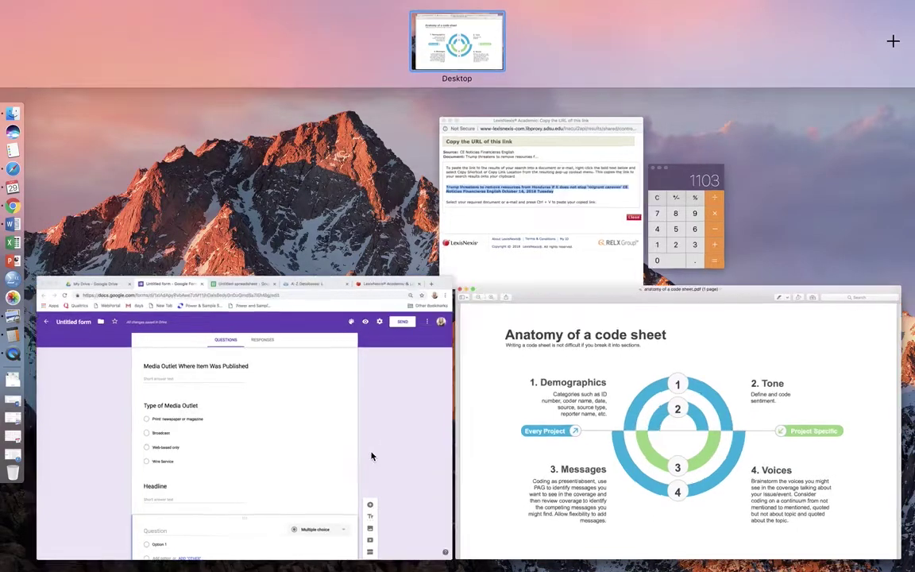
Step: Title the new question "Date Published" and give it the Date answer type
type("Date PUblish")
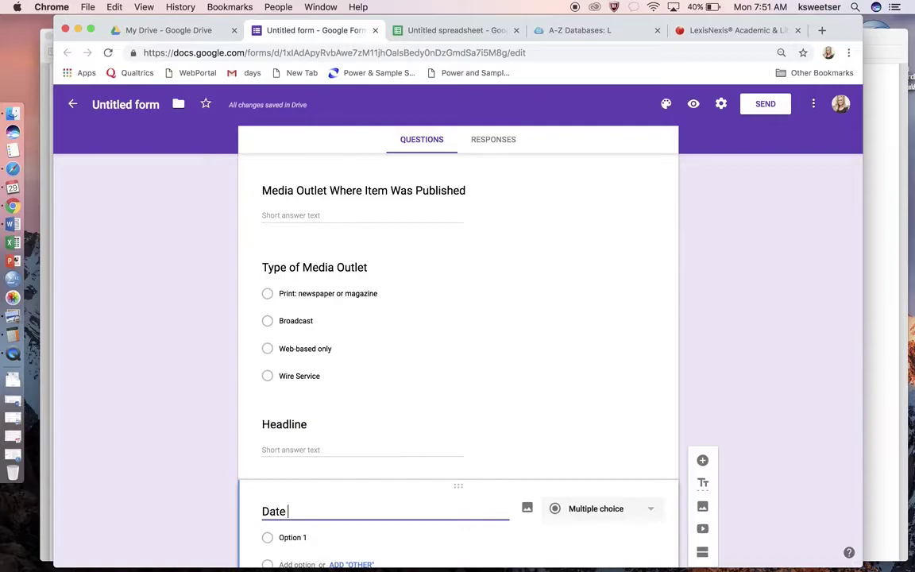
key("BackSpace")
key("BackSpace")
key("BackSpace")
key("BackSpace")
key("BackSpace")
key("BackSpace")
type("ubs")
key("BackSpace")
type("lished")
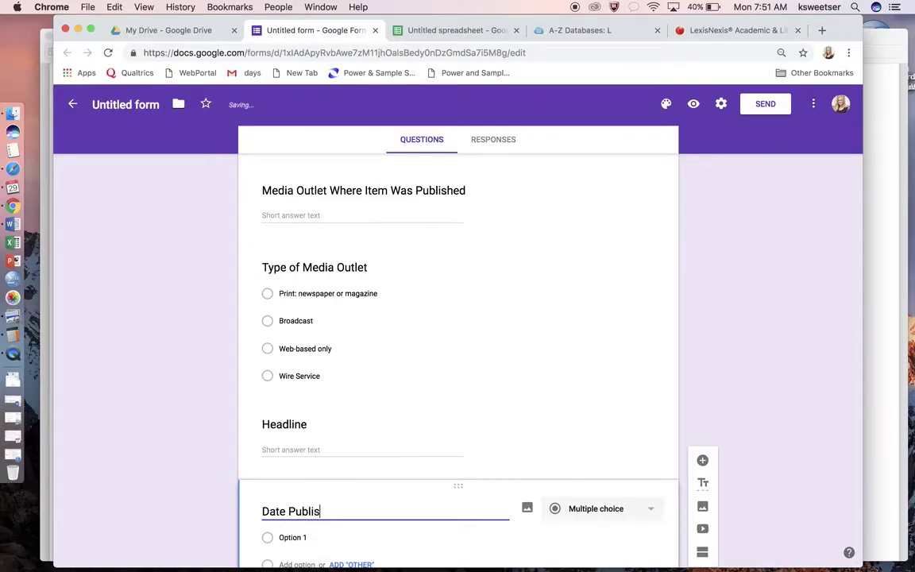
left_click(594, 512)
left_click(582, 521)
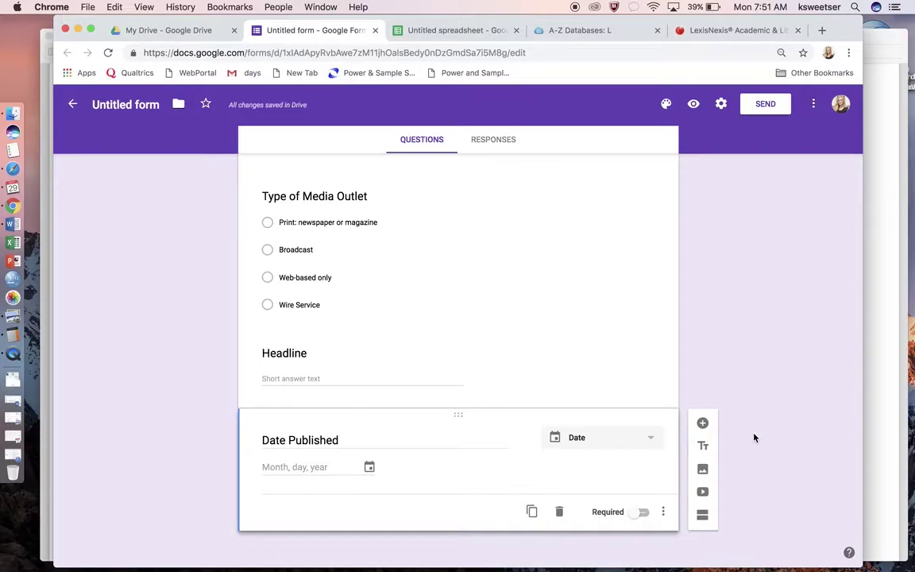
Step: Add a multiple-choice question titled "Tone" below the "Date Published" question
left_click(703, 423)
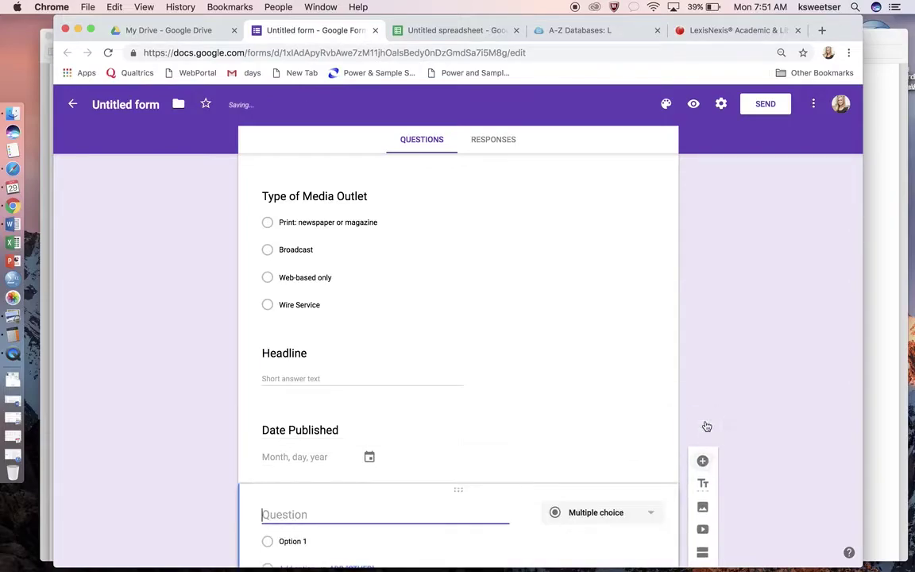
type("Tone")
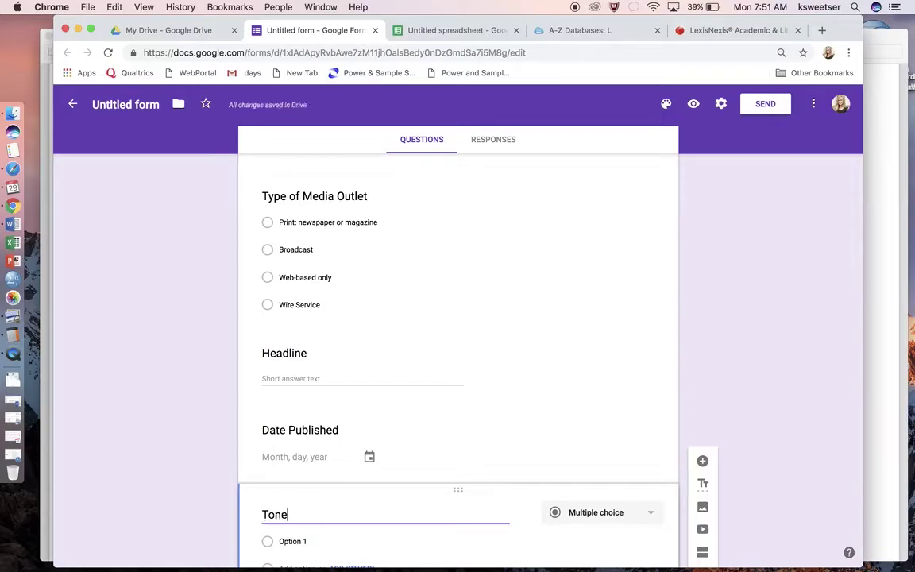
left_click(596, 513)
left_click(588, 365)
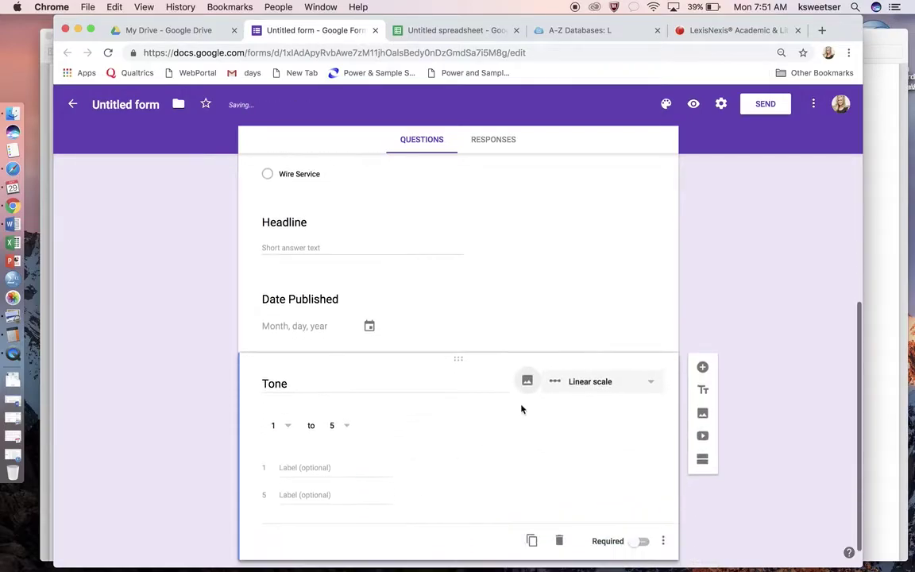
left_click(639, 383)
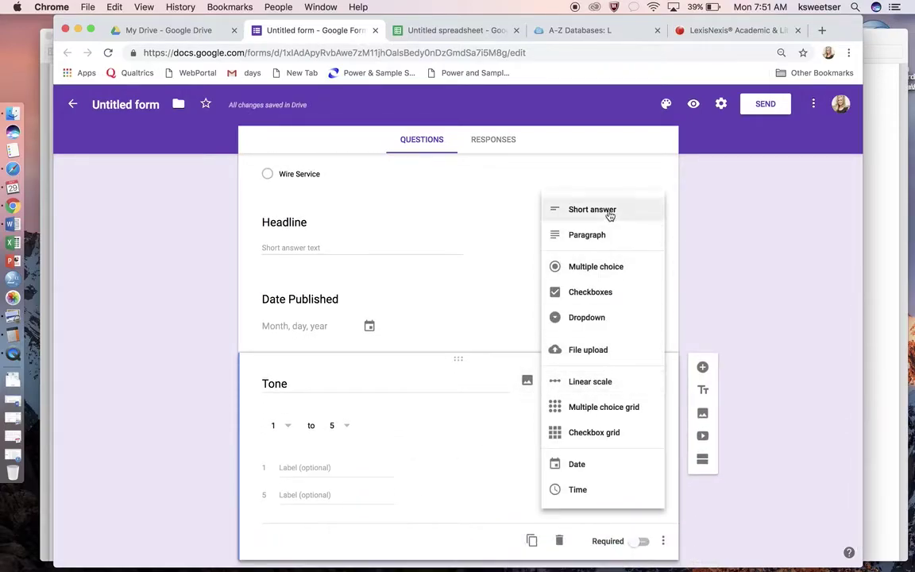
left_click(605, 268)
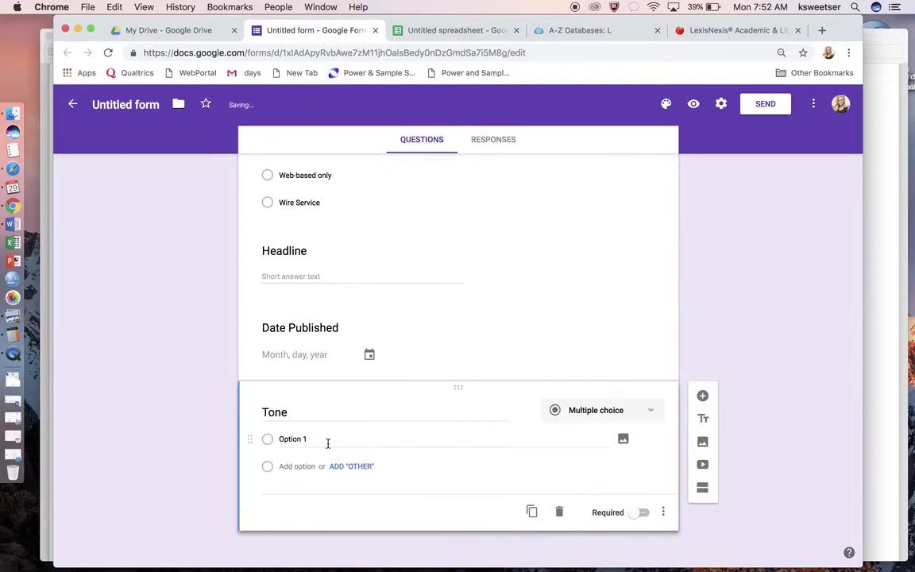
Step: Enter "Negative about my organization on the issue" as the first option of the "Tone" question
left_click(302, 440)
type("Pos")
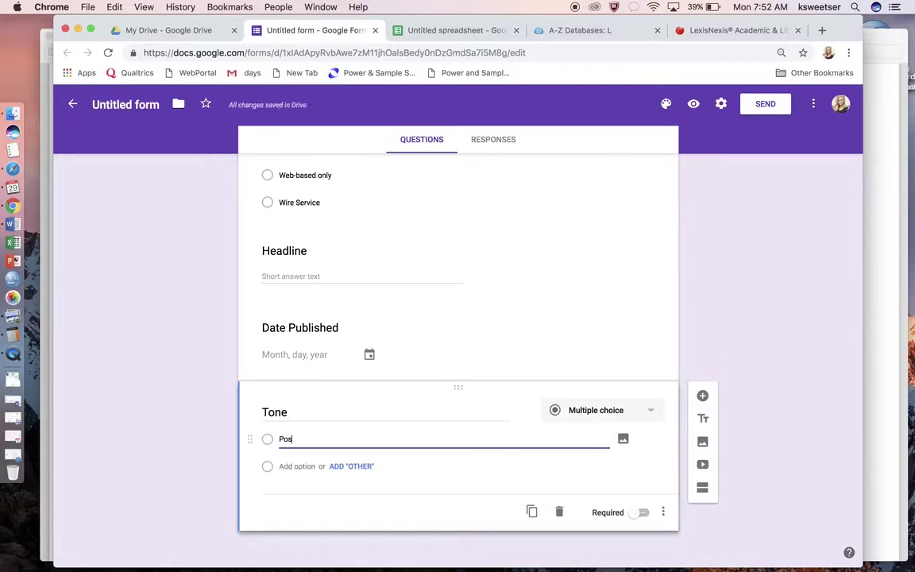
key("BackSpace")
key("BackSpace")
key("BackSpace")
type("Negative about my organiz")
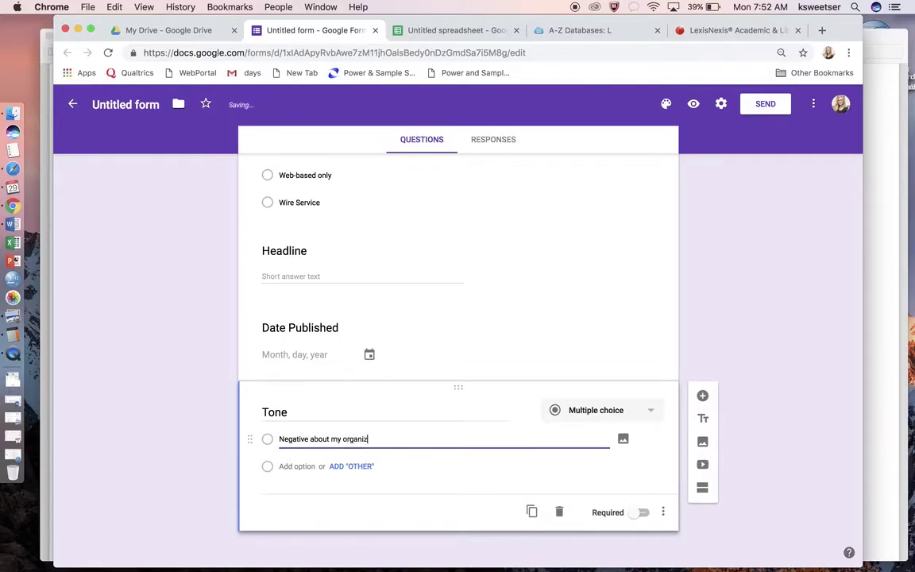
type("ation on the issue")
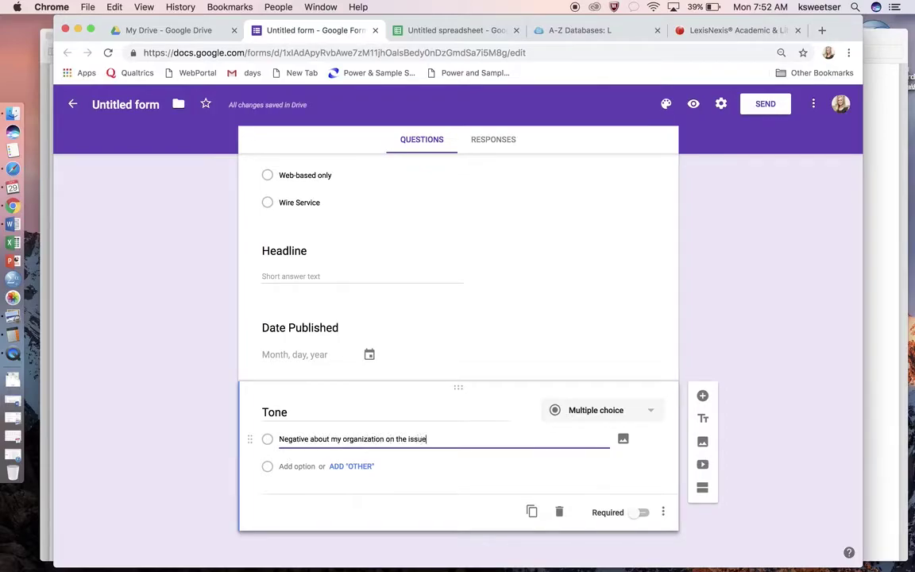
Step: Add the second "Tone" option "Neutral about my organization on the issue"
key("Return")
type("Neutral ba")
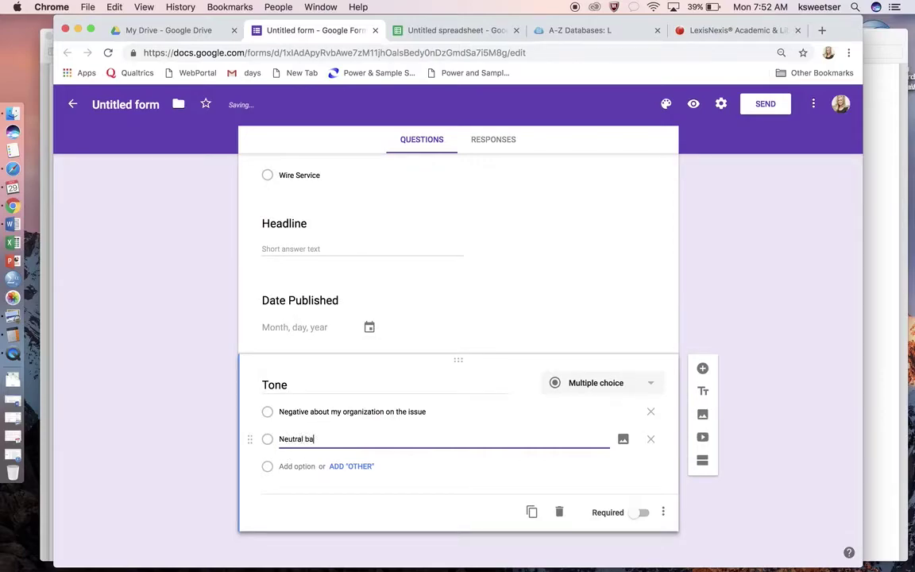
key("BackSpace")
key("BackSpace")
type("about my organiz")
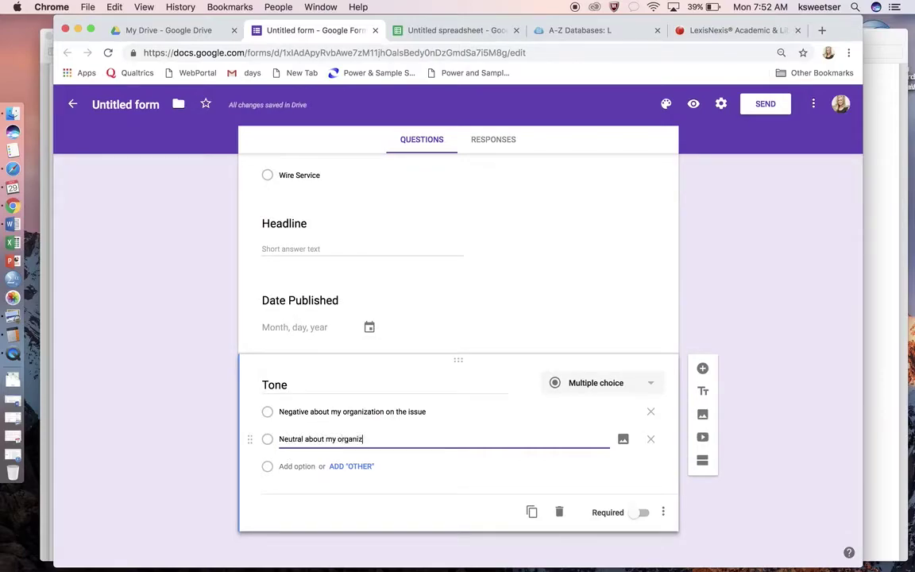
type("ation on the issue")
Step: Add the third "Tone" option "Positive about my organization on the issue", correcting the spelling of "organization"
key("Return")
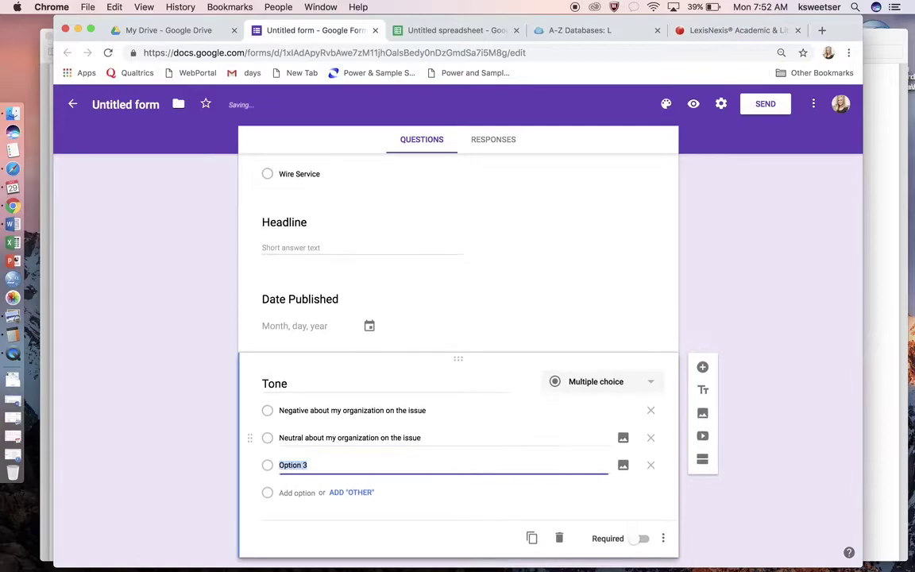
type("Positive about m")
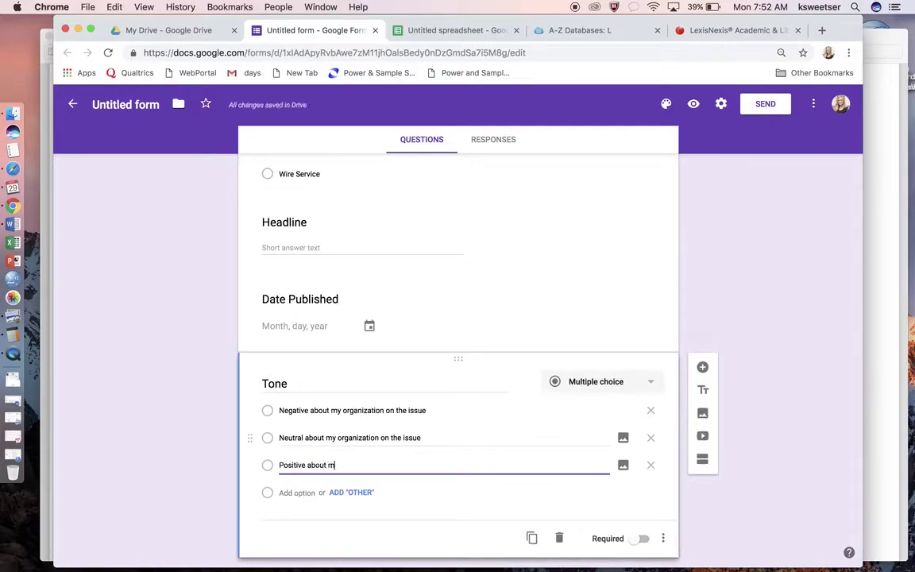
type("y organiztion on the issue")
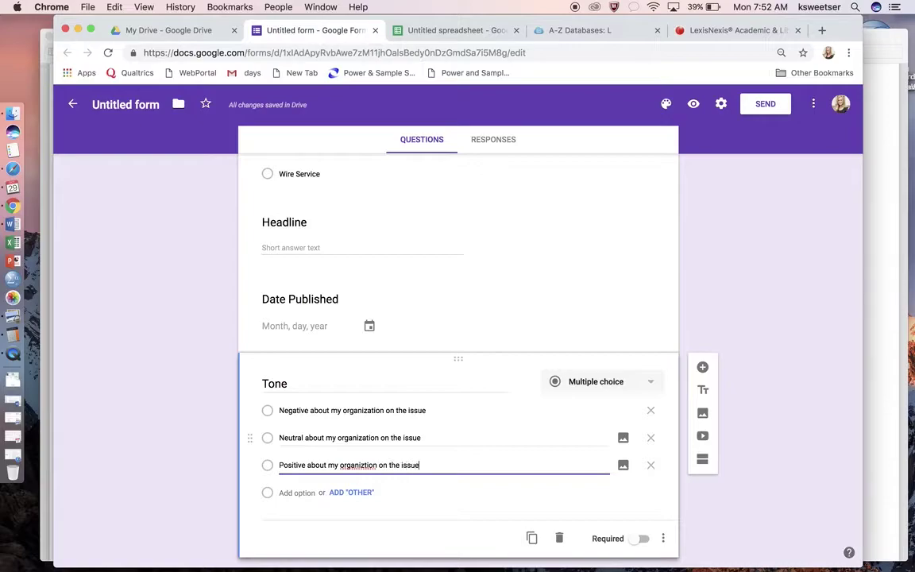
right_click(361, 465)
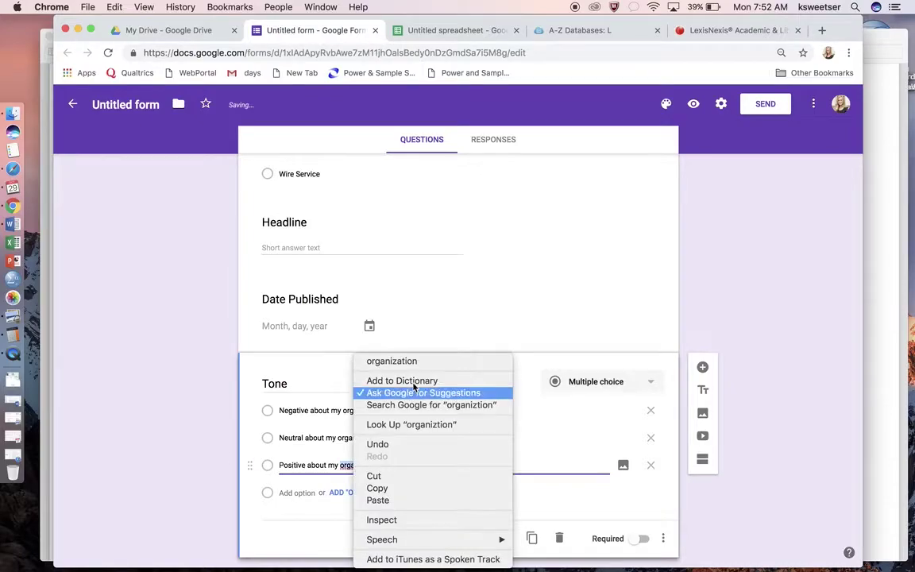
left_click(372, 325)
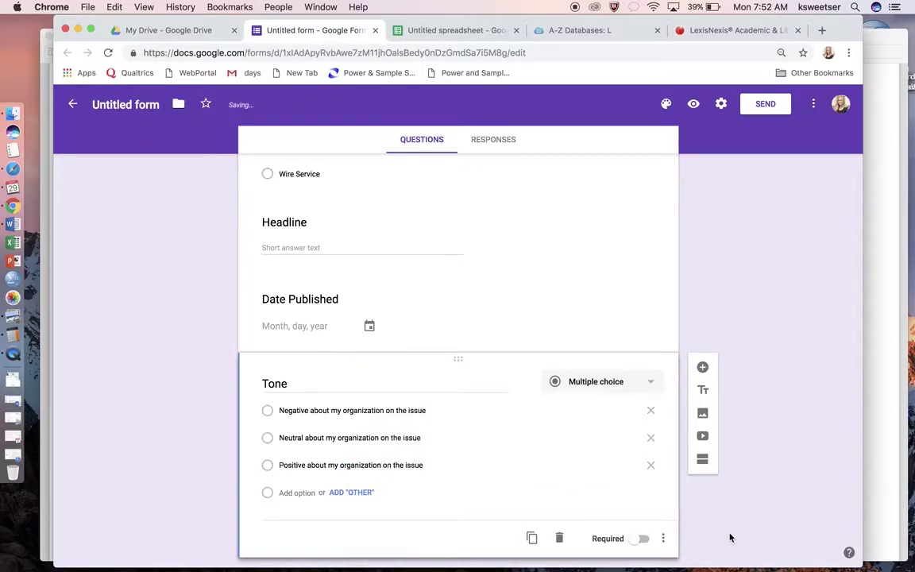
Step: Add a multiple choice grid question below "Tone" with the columns "present" and "absent"
scroll(705, 498, "down", 1)
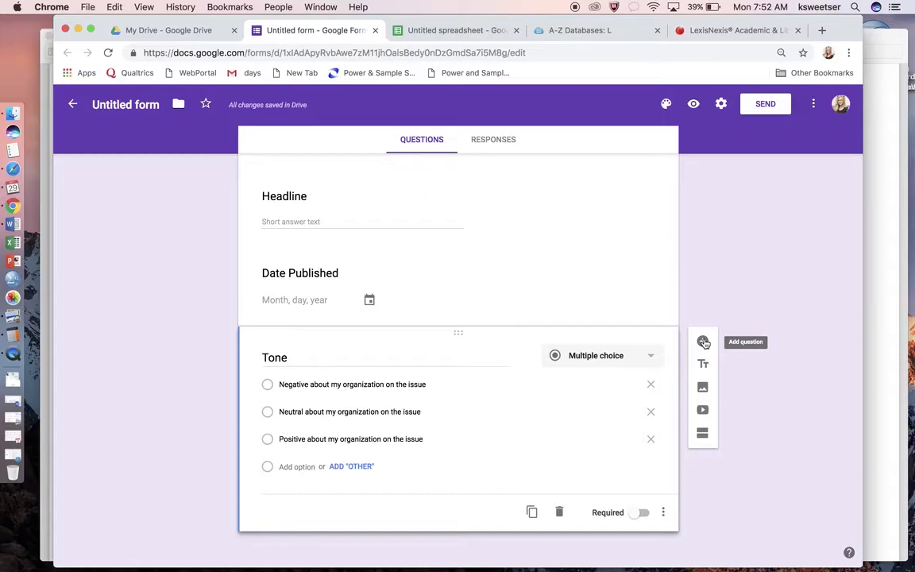
left_click(703, 342)
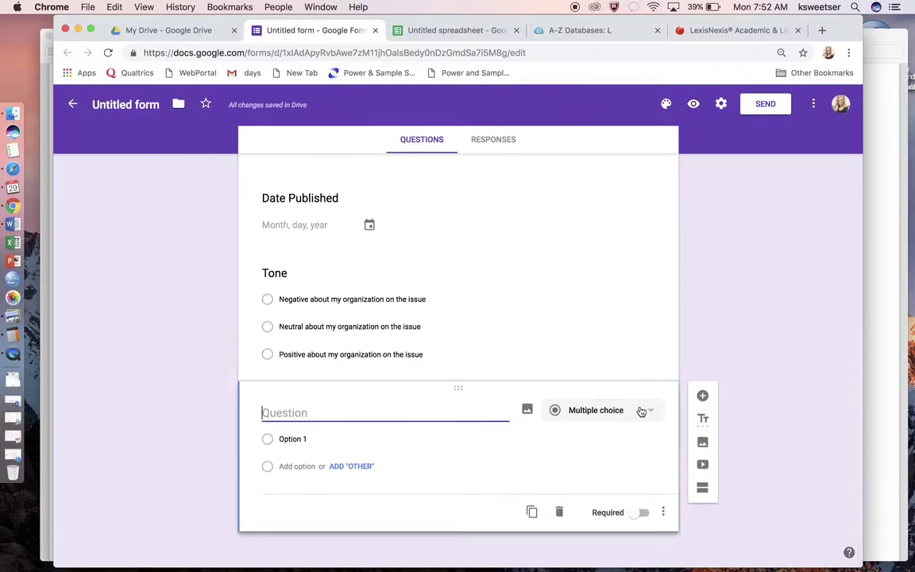
left_click(639, 410)
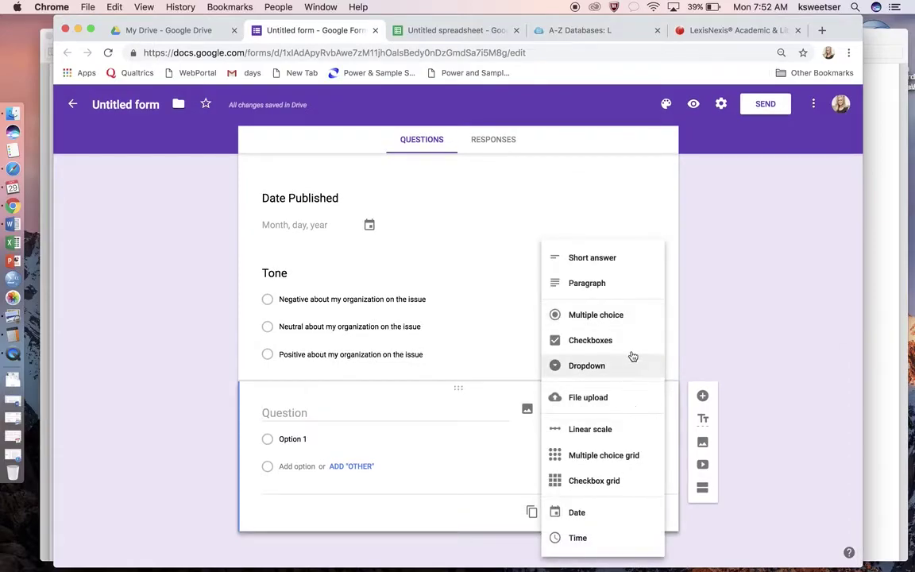
left_click(600, 459)
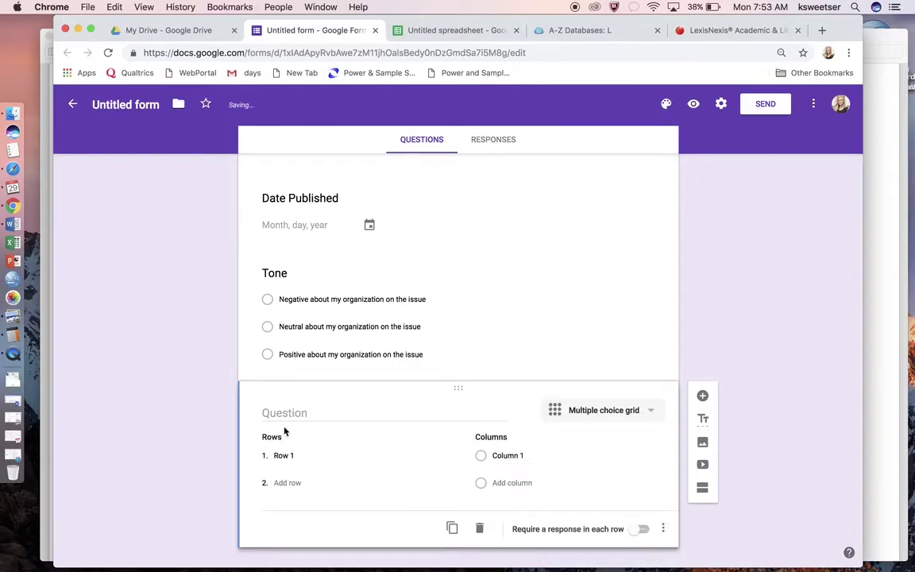
left_click(522, 454)
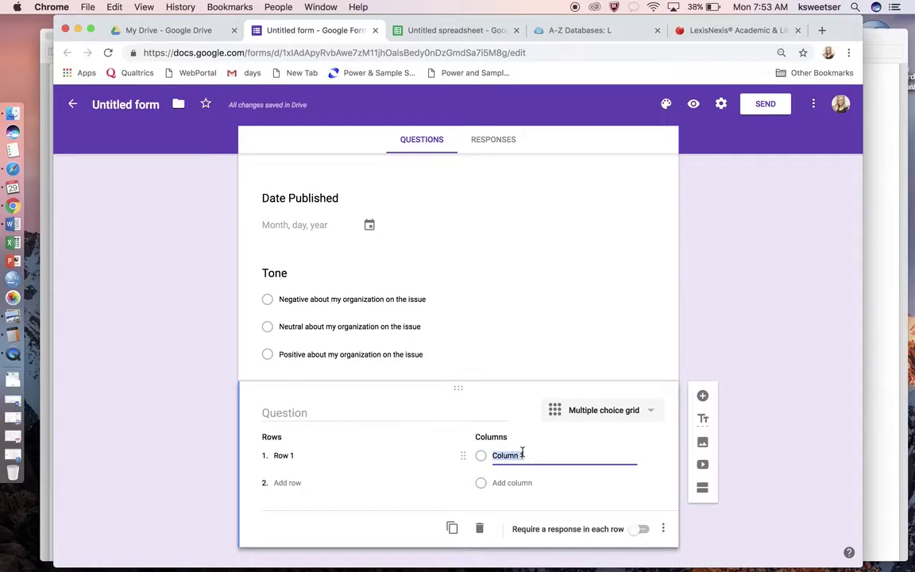
type("present")
left_click(511, 483)
type("absent")
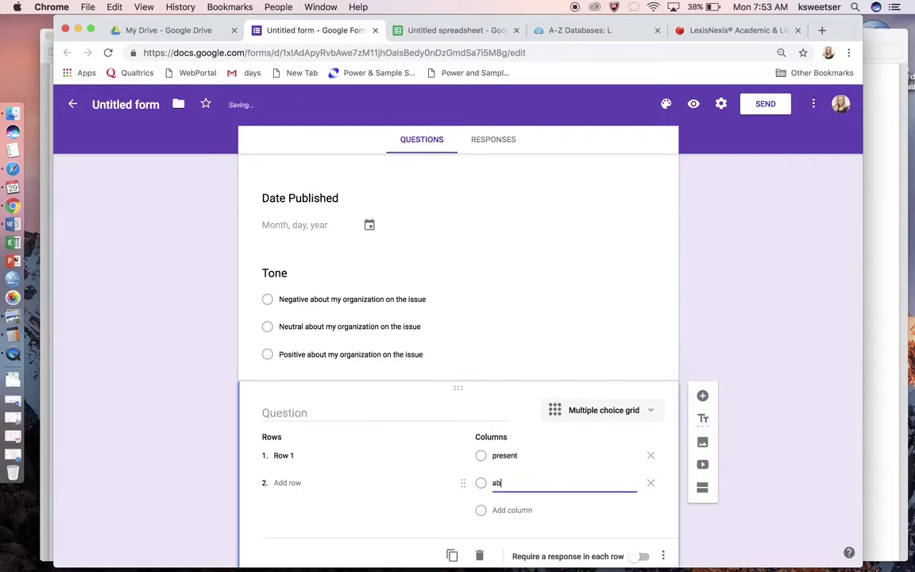
Step: Enter the first two grid rows as "Mentioned caravan was en route" and "Mentioned asylum for immigrants"
left_click(280, 456)
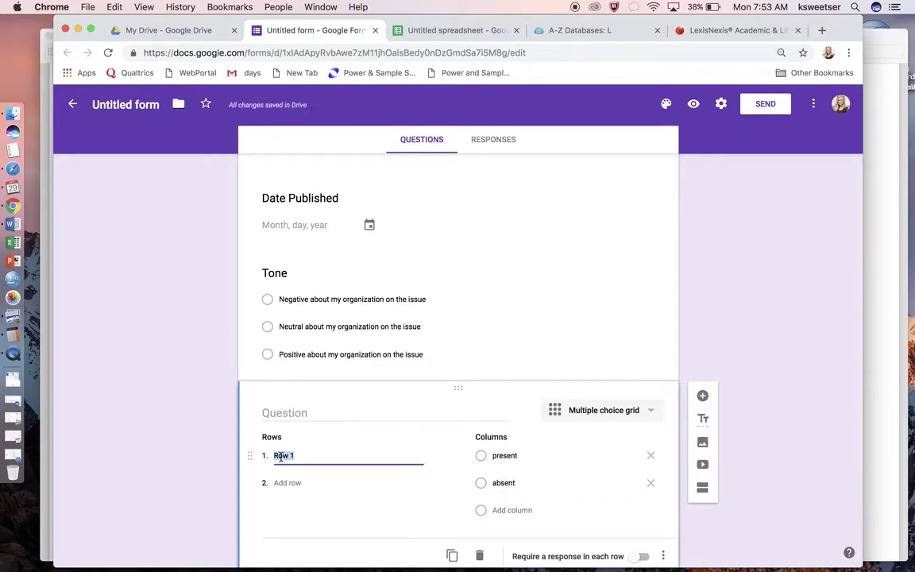
type("Mentioned caravan wa")
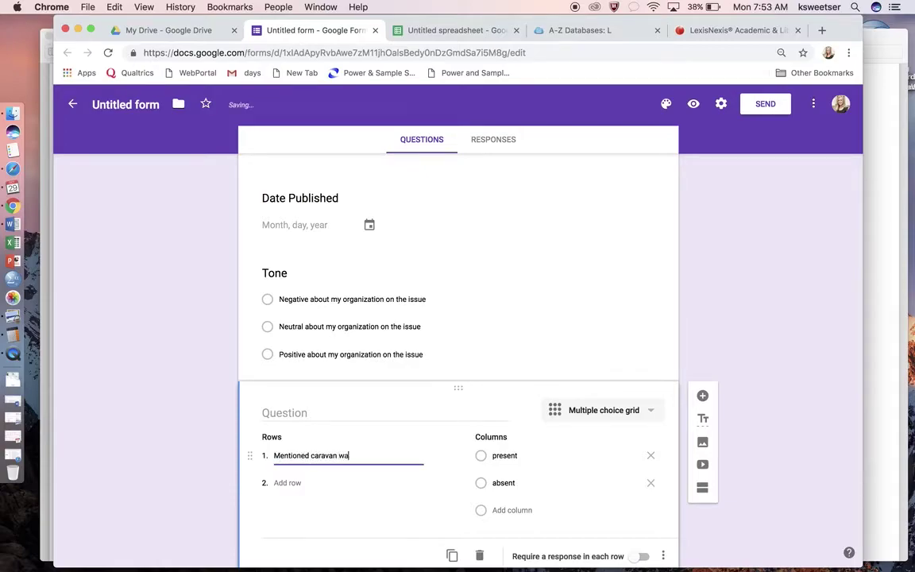
type("s en route")
left_click(286, 483)
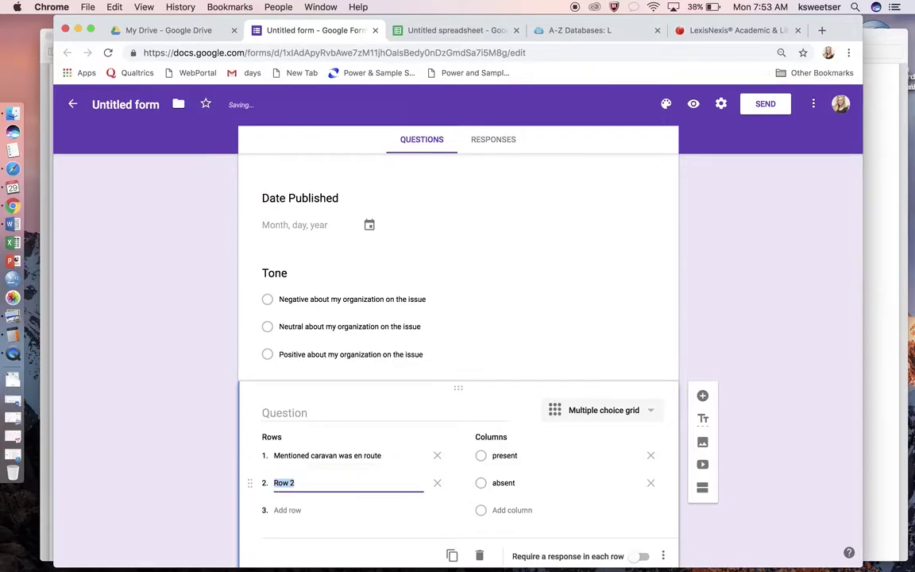
type("Mentioned asy")
type("lum fo r")
type("r immigr")
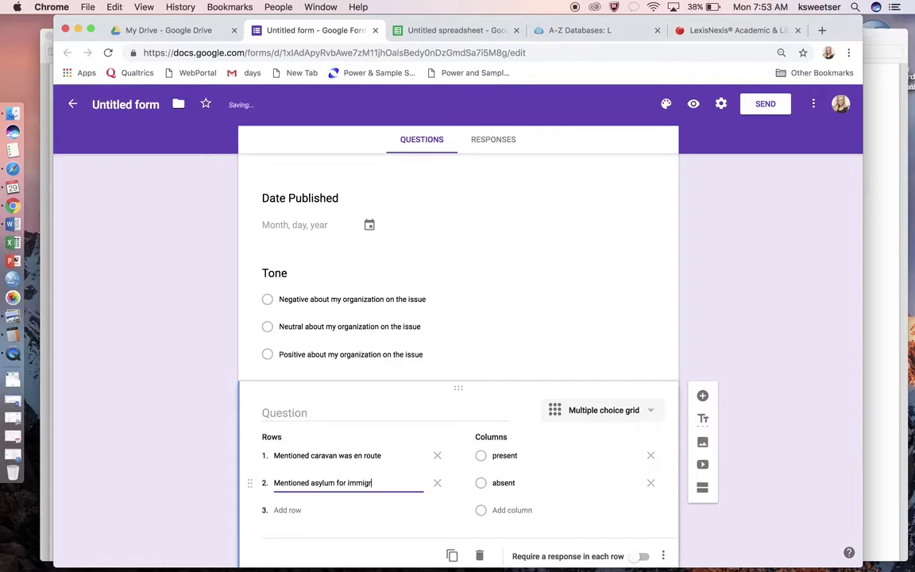
type("ants")
Step: Add a third grid row reading "Mentioned immigrants staying in Mexico", followed by a new row with its default label
key("Return")
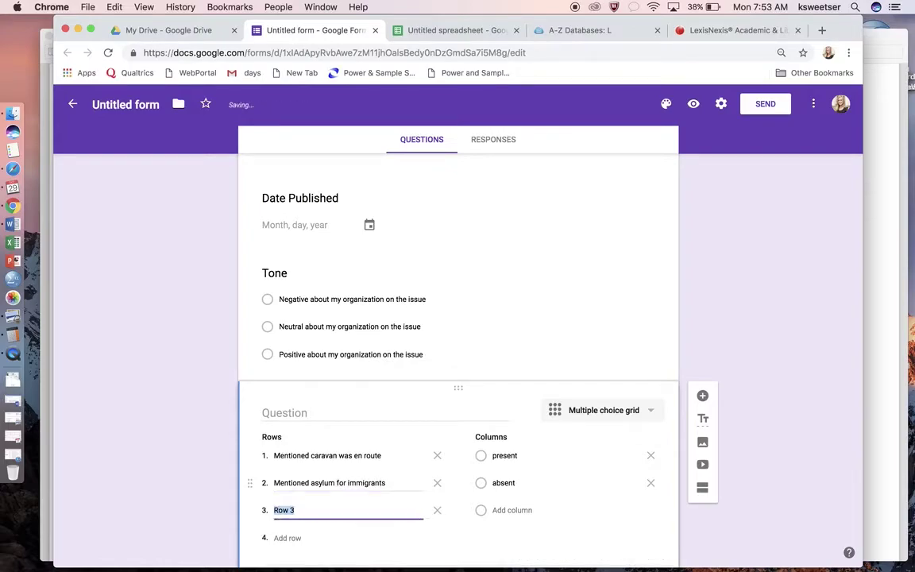
type("Mentioned immigrants s")
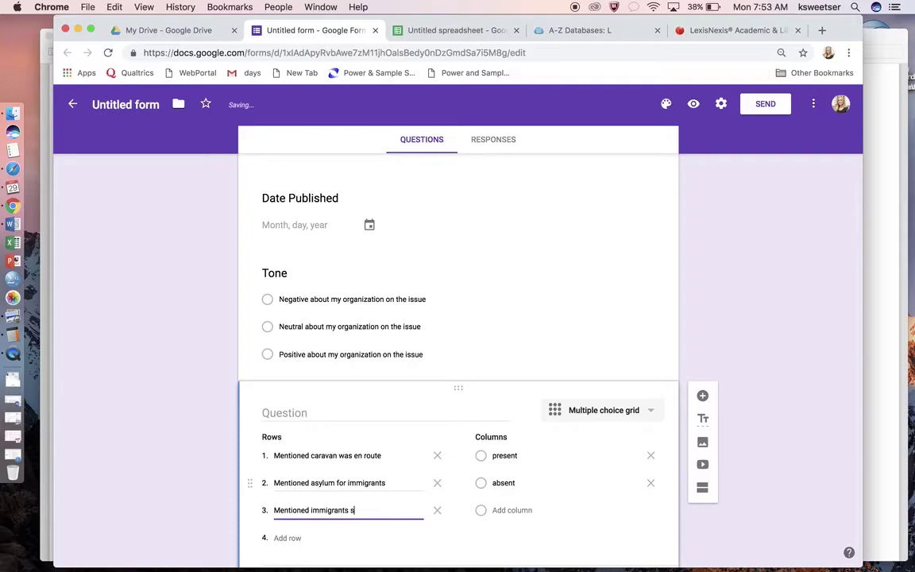
type("taying in Mexico")
key("Return")
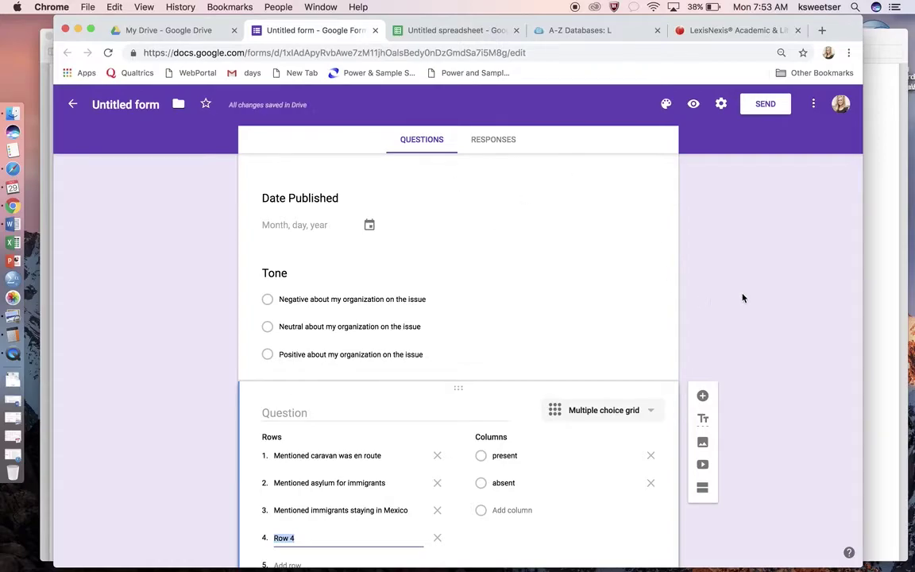
Step: Title the multiple choice grid question "Facts about the Issue"
scroll(743, 298, "down", 2)
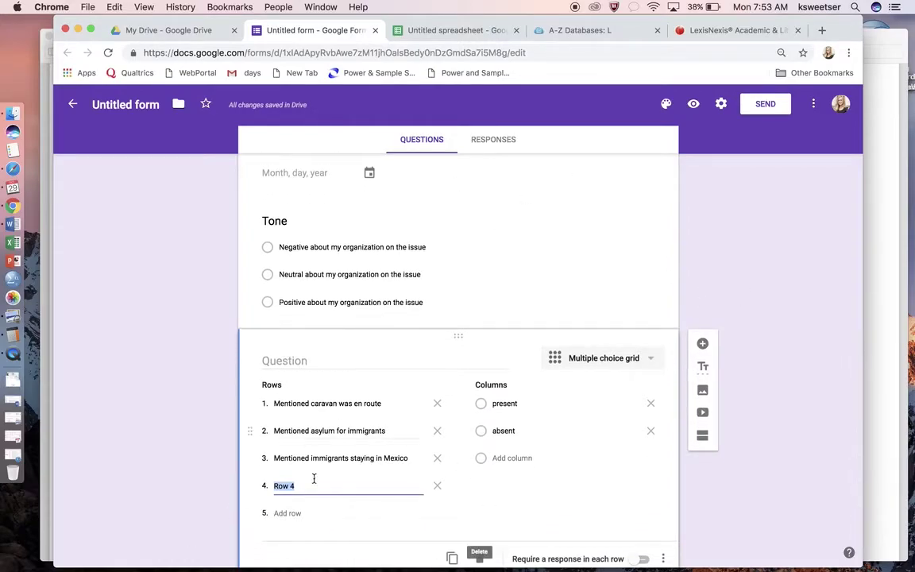
left_click(287, 360)
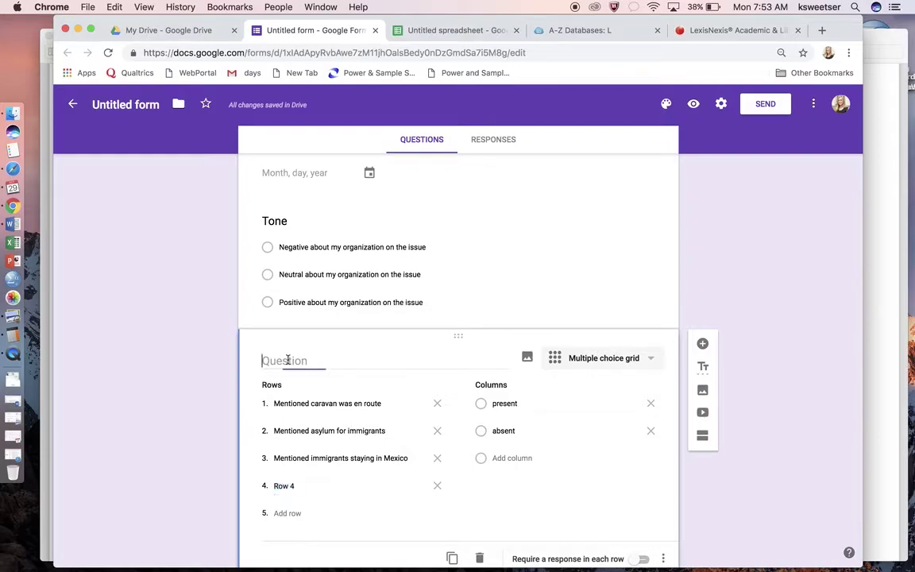
type("Facts baou")
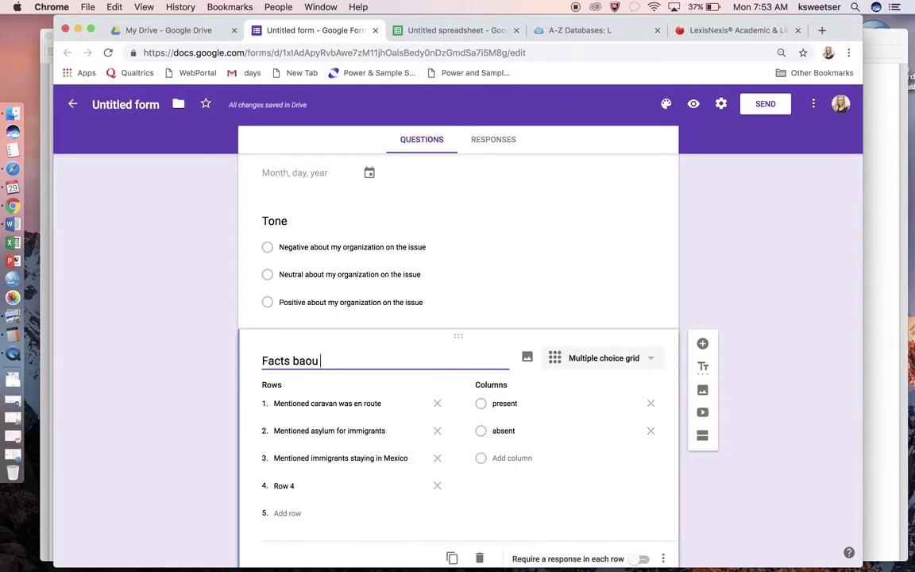
key("BackSpace")
key("BackSpace")
key("BackSpace")
key("BackSpace")
key("BackSpace")
type("abo")
key("BackSpace")
key("BackSpace")
key("BackSpace")
type("abou tht")
key("BackSpace")
key("BackSpace")
key("BackSpace")
key("BackSpace")
type("t the Issue")
left_click(752, 296)
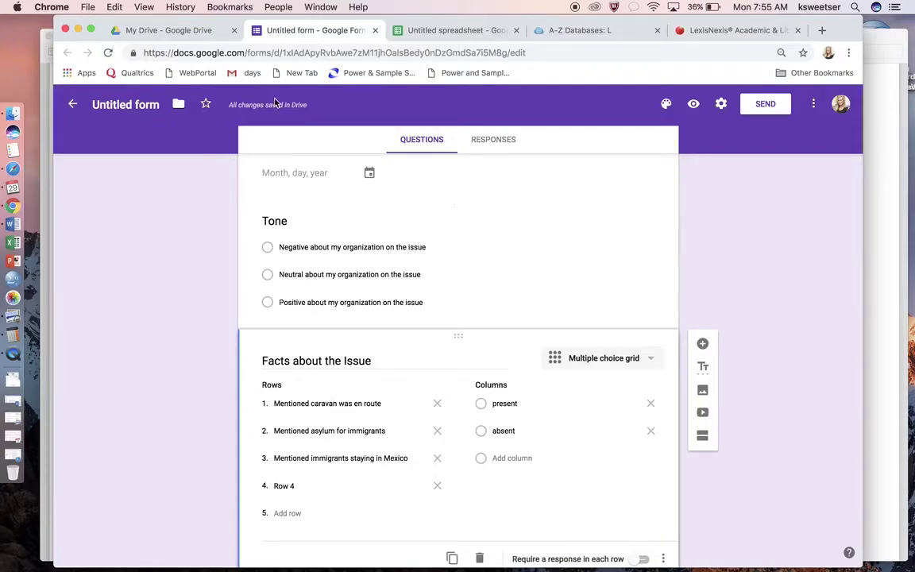
Step: Look at My Drive briefly, return to the form and open its responses
left_click(169, 30)
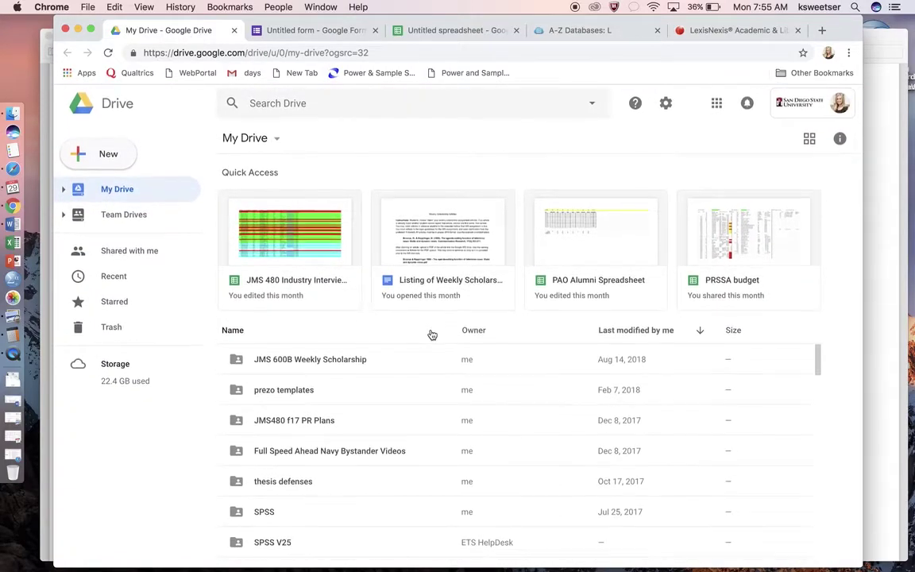
left_click(308, 30)
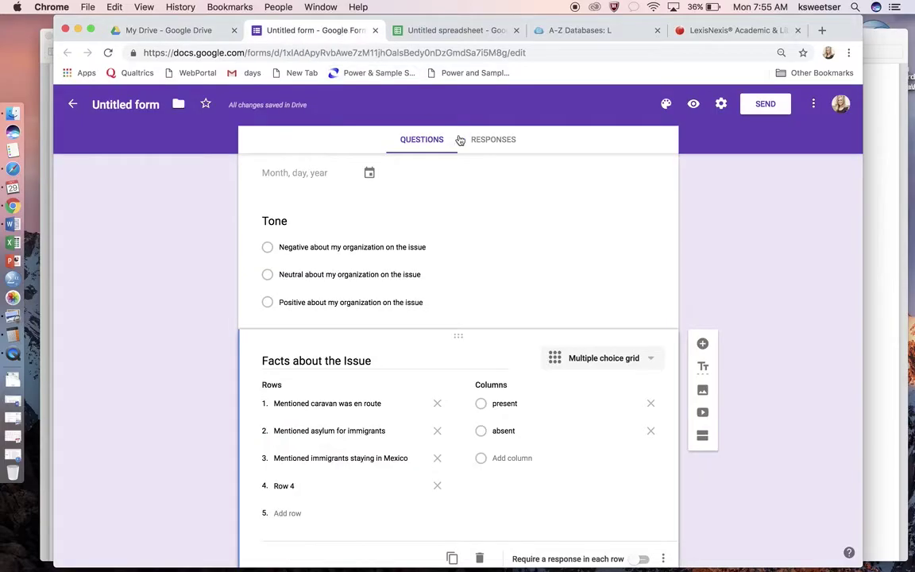
left_click(500, 139)
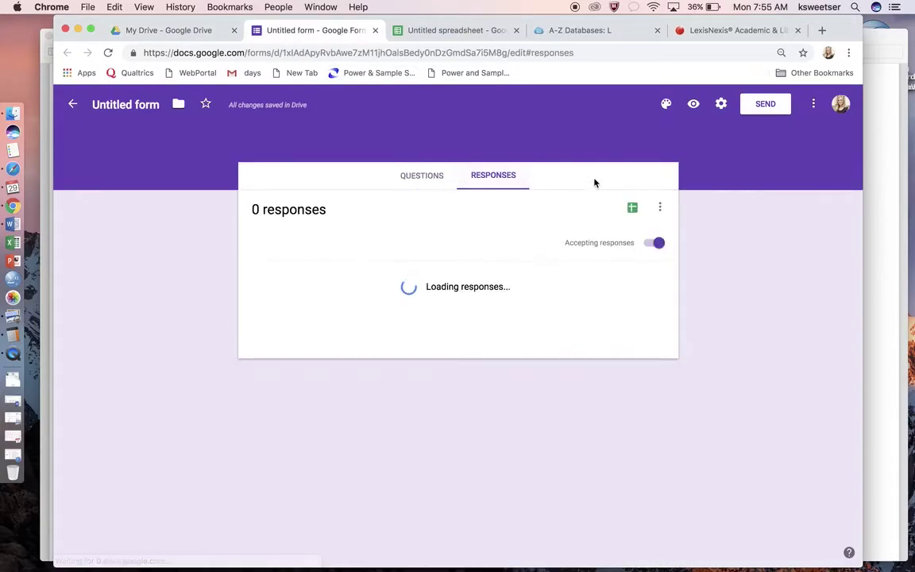
Step: Create a new spreadsheet as the form's response destination and inspect its "Facts about the Issue" column headers
left_click(634, 208)
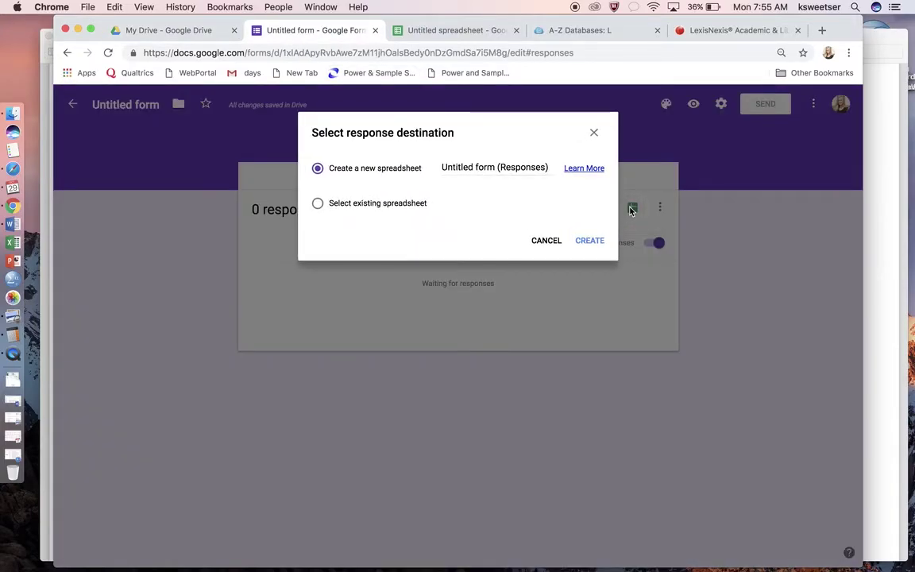
left_click(587, 241)
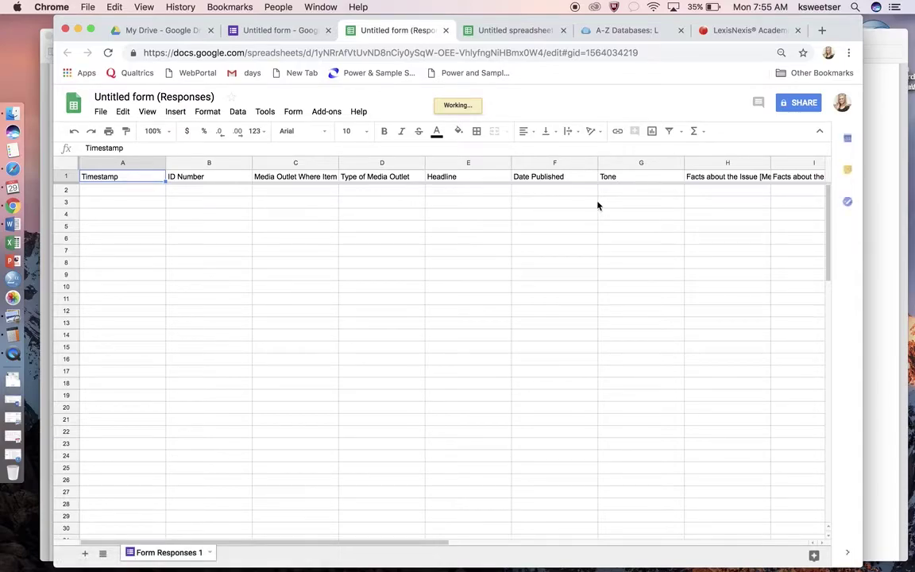
scroll(604, 202, "right", 3)
left_click(659, 179)
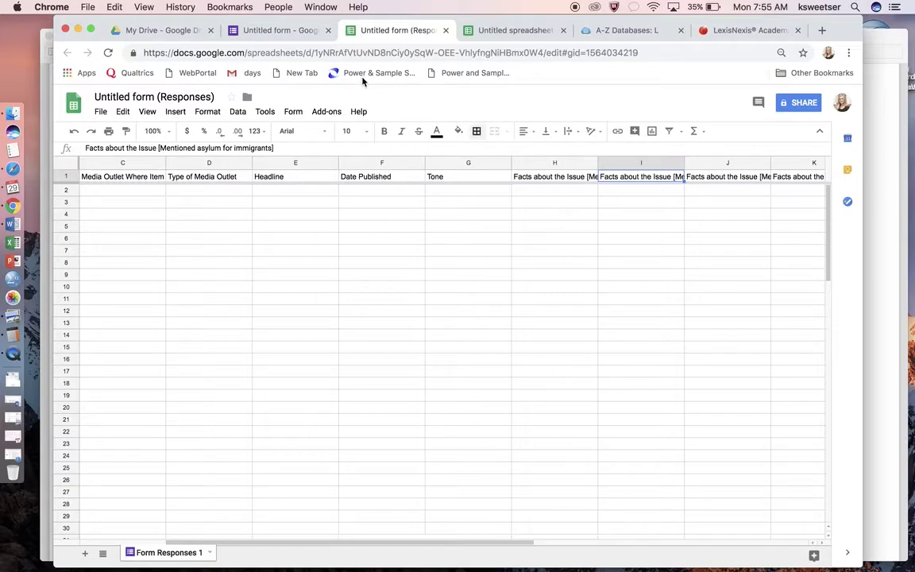
Step: Preview the form and answer ID Number as 1, media outlet as "Guardian" and outlet type as "Print: newspaper or magazine"
left_click(307, 33)
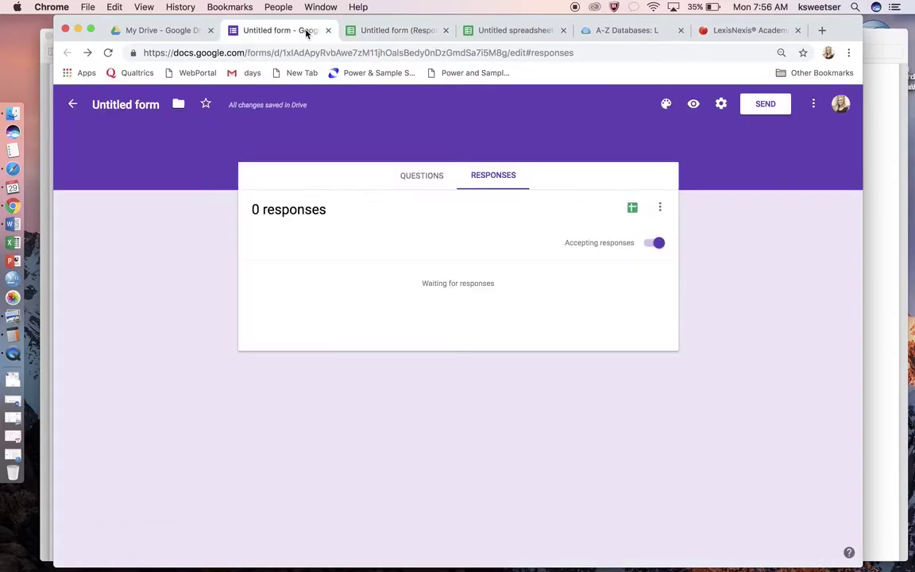
left_click(694, 106)
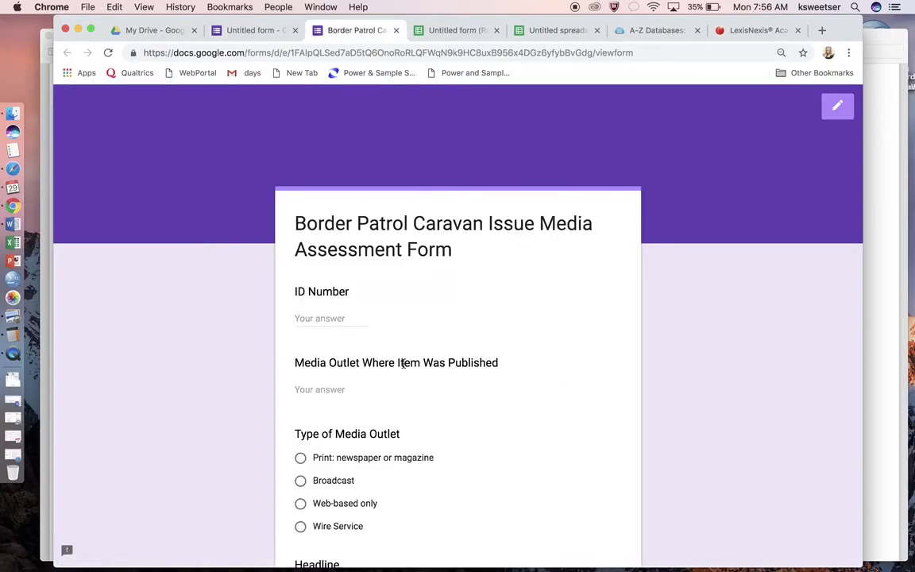
left_click(318, 319)
type("1")
left_click(316, 389)
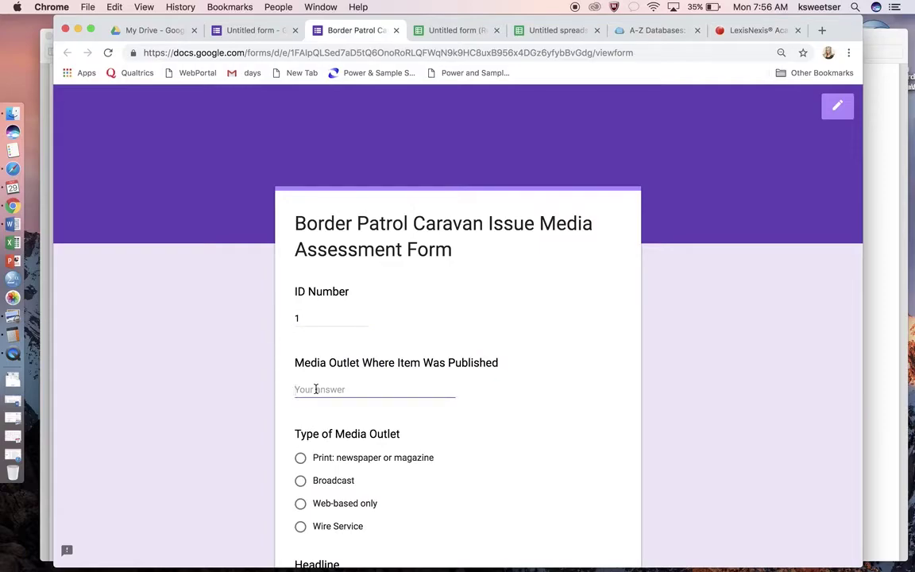
type("Guardian")
scroll(316, 392, "down", 2)
left_click(301, 380)
Step: Enter the headline "bla blab", set the published date to 10/26/2018 and choose the neutral tone option
scroll(300, 383, "down", 3)
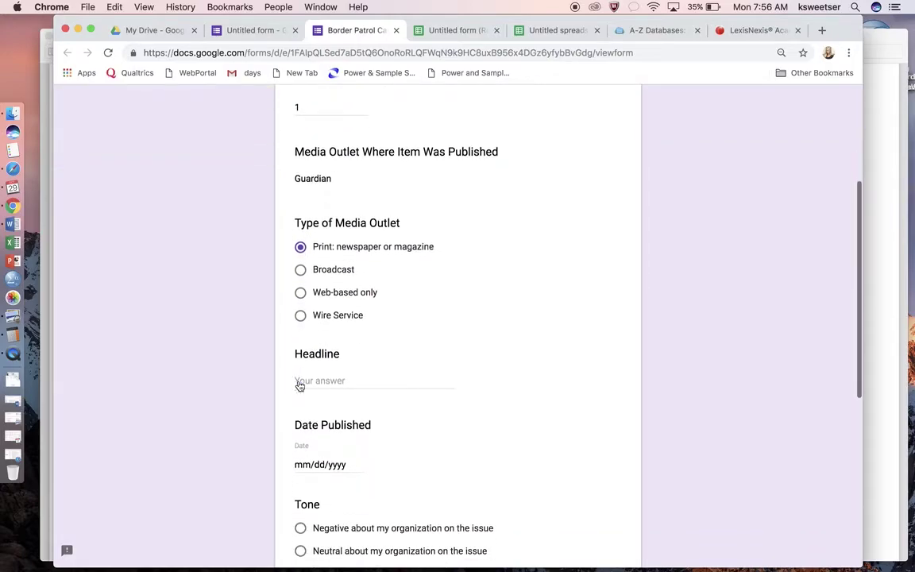
left_click(306, 385)
type("bla blab")
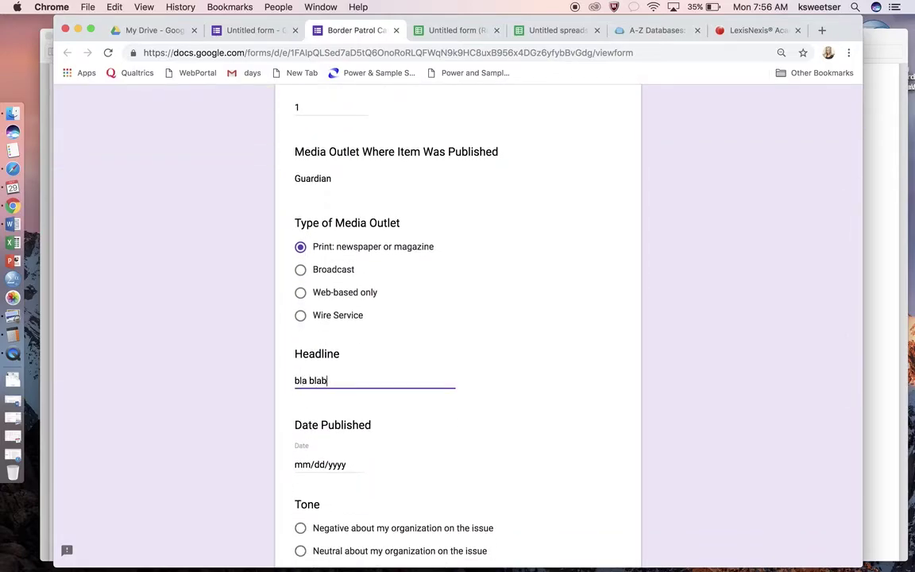
scroll(294, 422, "down", 2)
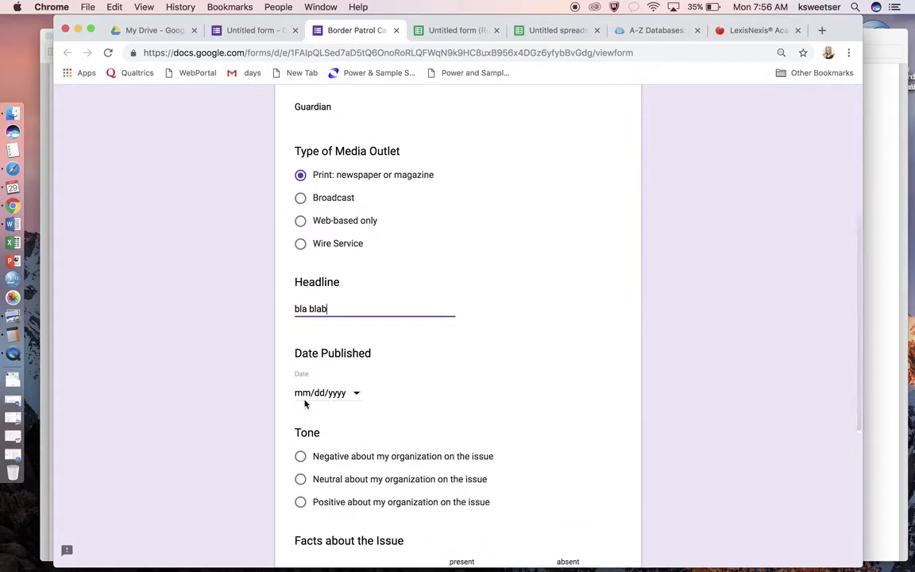
left_click(357, 394)
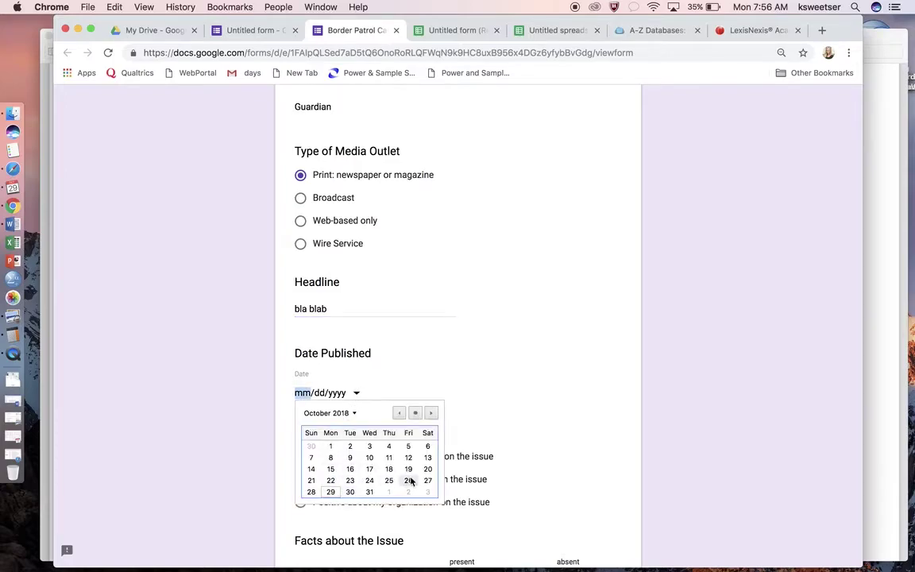
left_click(408, 481)
scroll(445, 450, "down", 2)
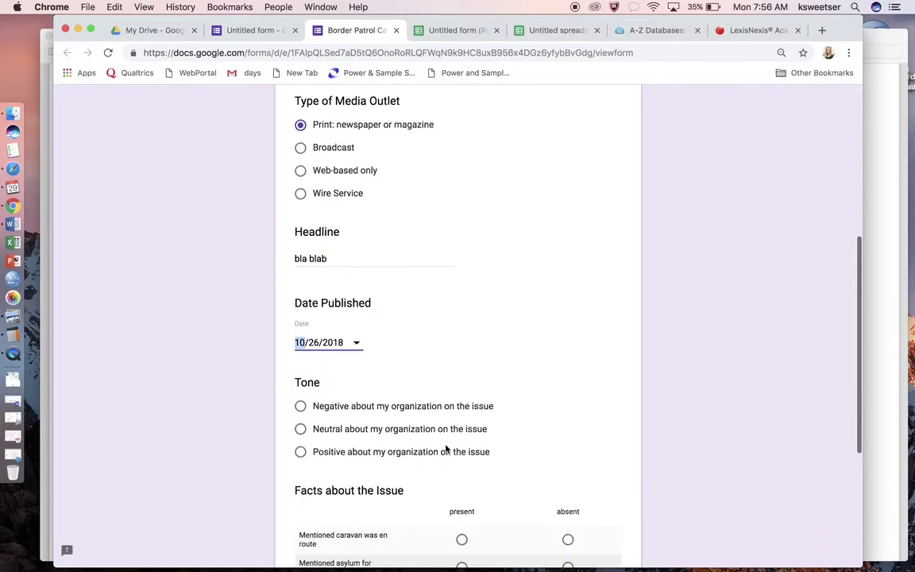
left_click(301, 421)
Step: Mark caravan en route and Row 4 as present, asylum and staying in Mexico as absent, and submit the response
scroll(301, 425, "down", 5)
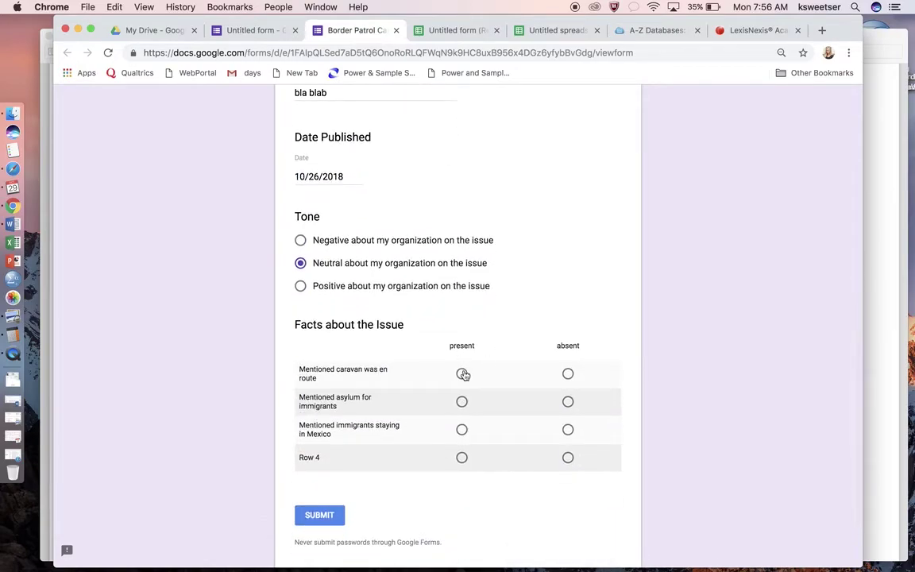
left_click(463, 373)
left_click(569, 403)
left_click(568, 430)
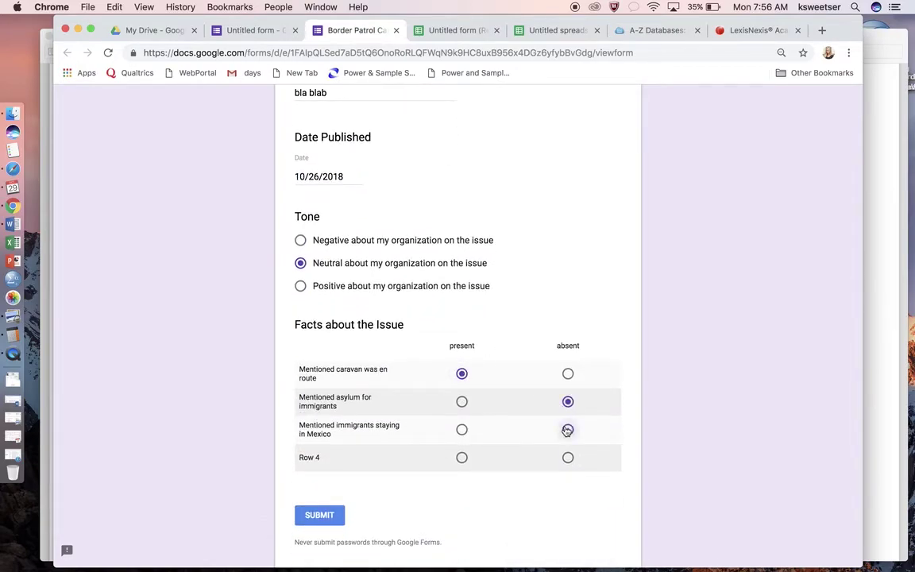
left_click(457, 461)
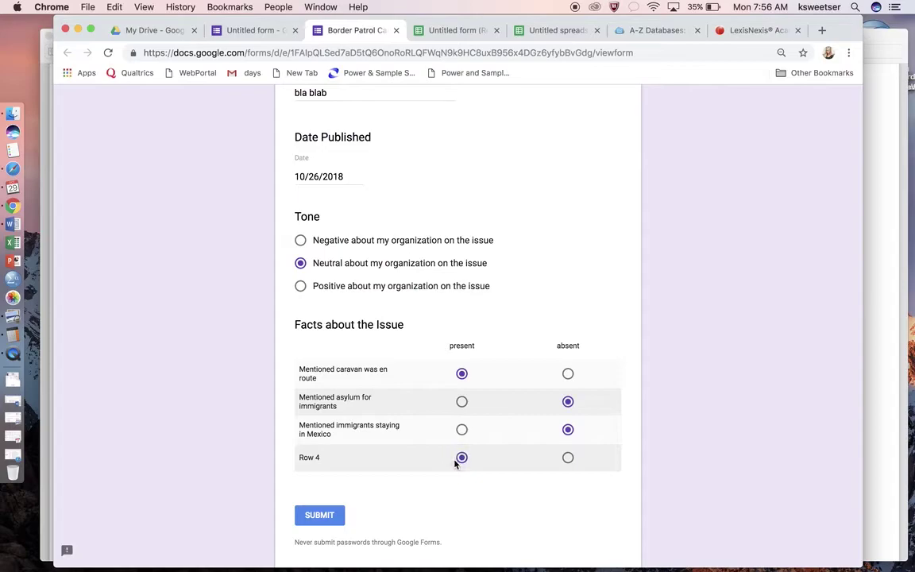
left_click(325, 517)
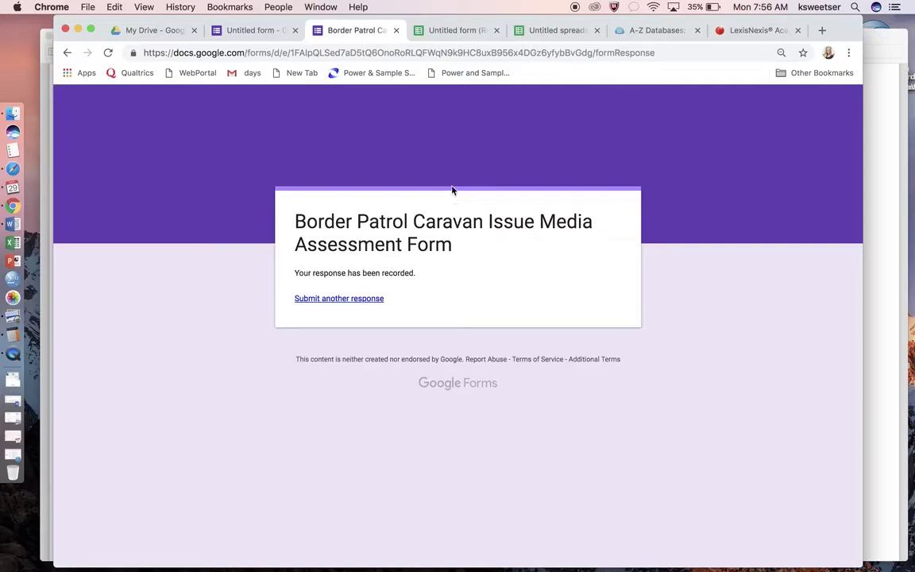
Step: Check the submitted response in the responses spreadsheet and open a blank form for another response
left_click(467, 36)
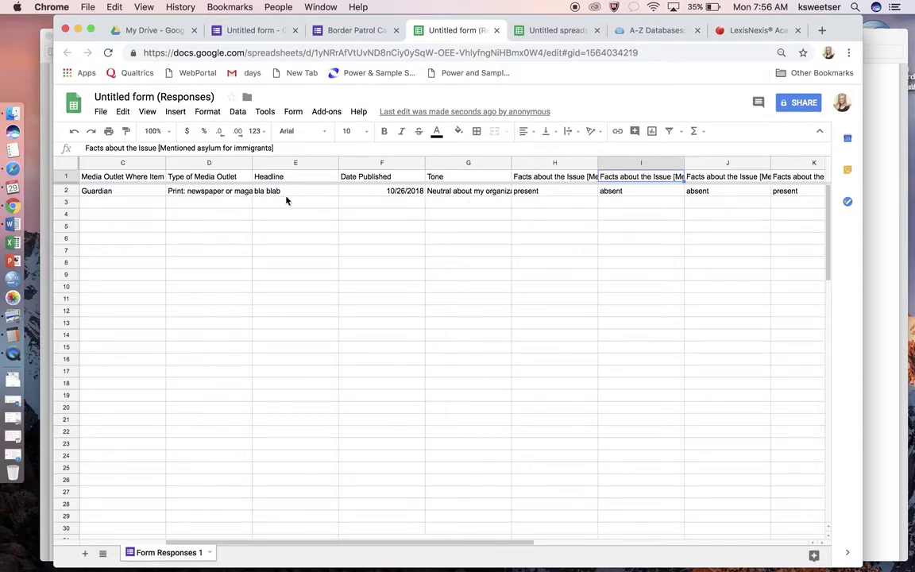
left_click(350, 30)
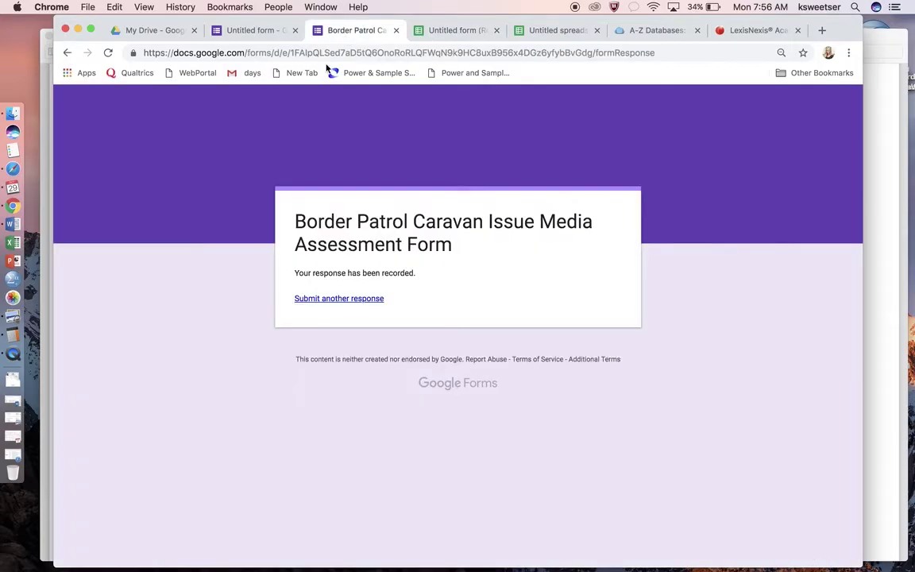
left_click(321, 299)
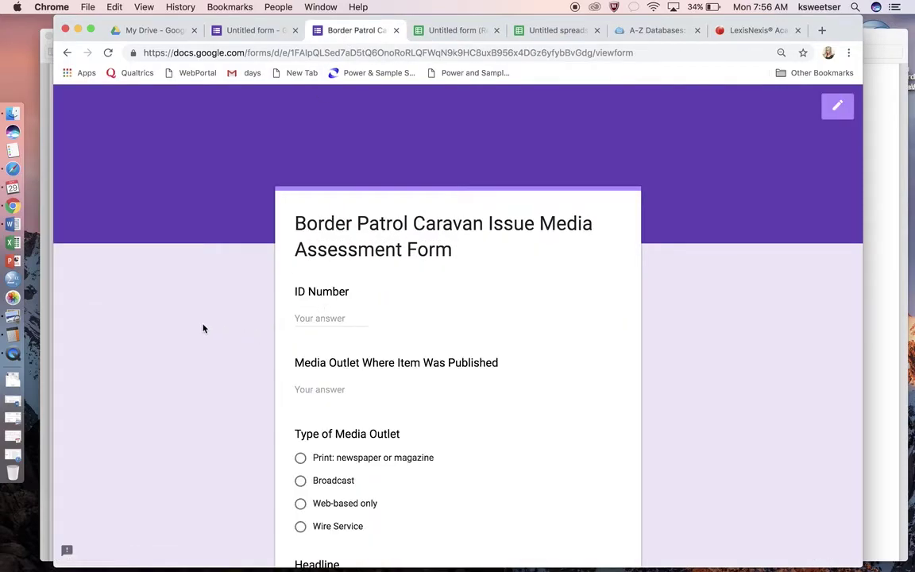
scroll(213, 326, "down", 10)
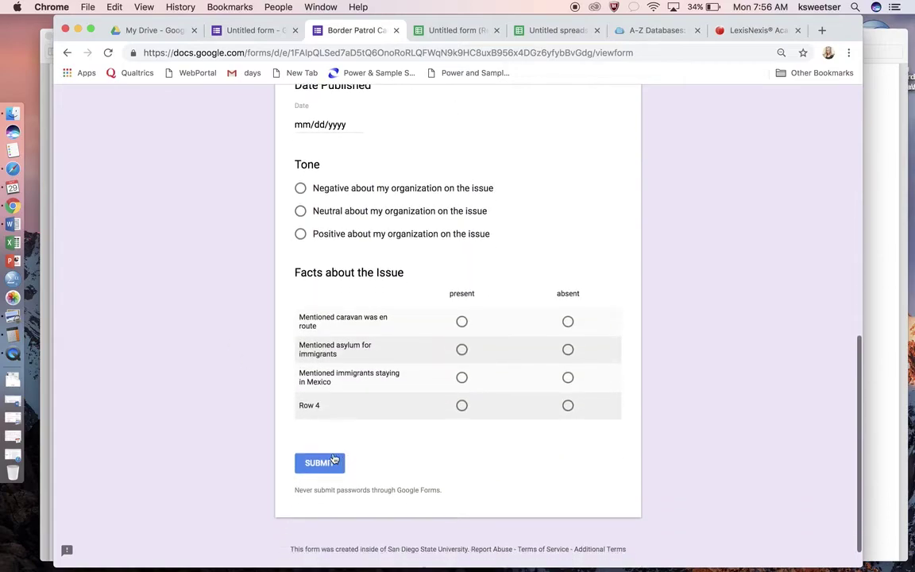
Step: Examine the recorded present/absent answers in the responses spreadsheet, and switch to "anatomy of a code sheet.pdf" in Preview
left_click(460, 32)
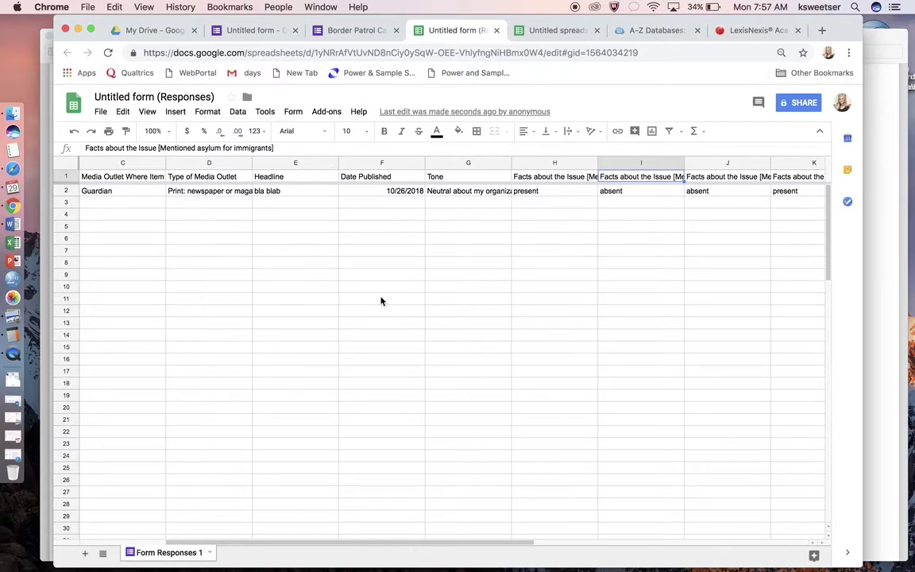
left_click(655, 198)
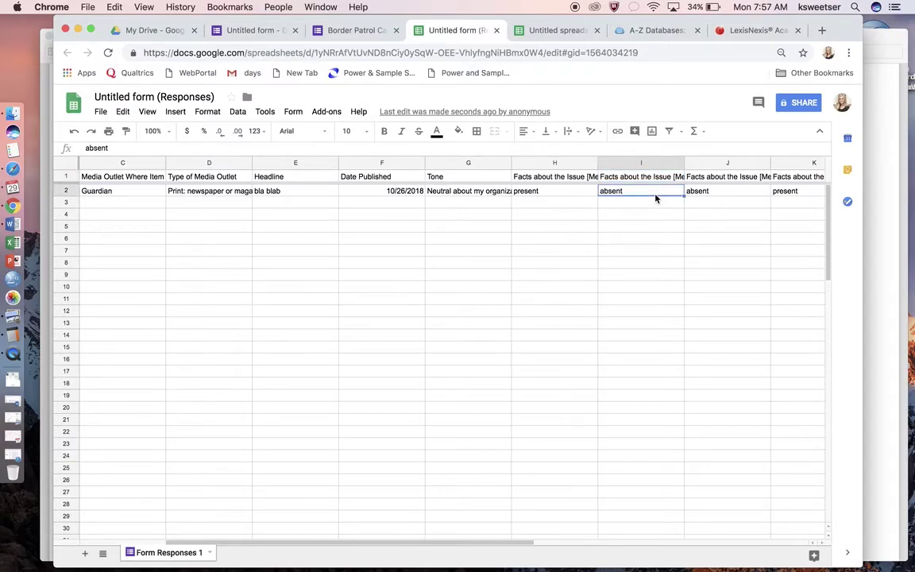
left_click(570, 194)
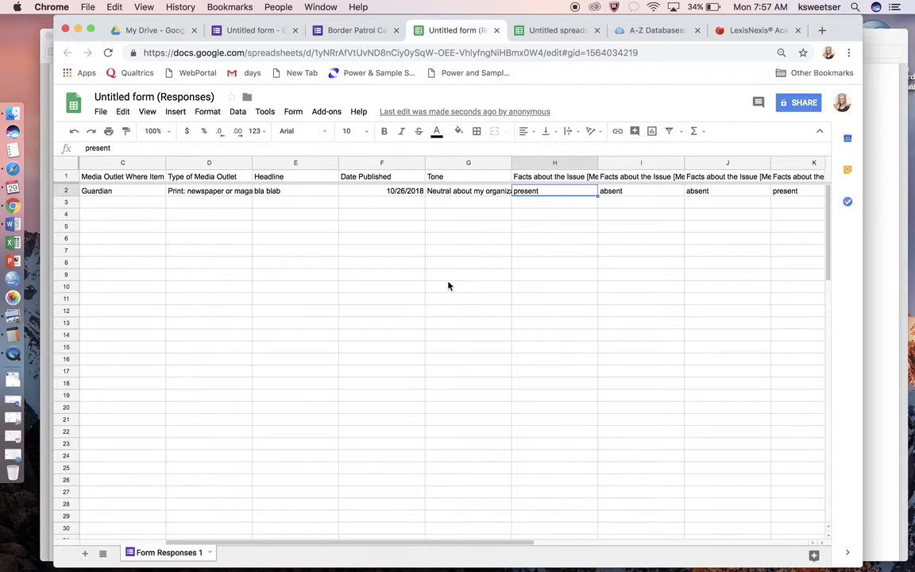
key("ctrl+Up")
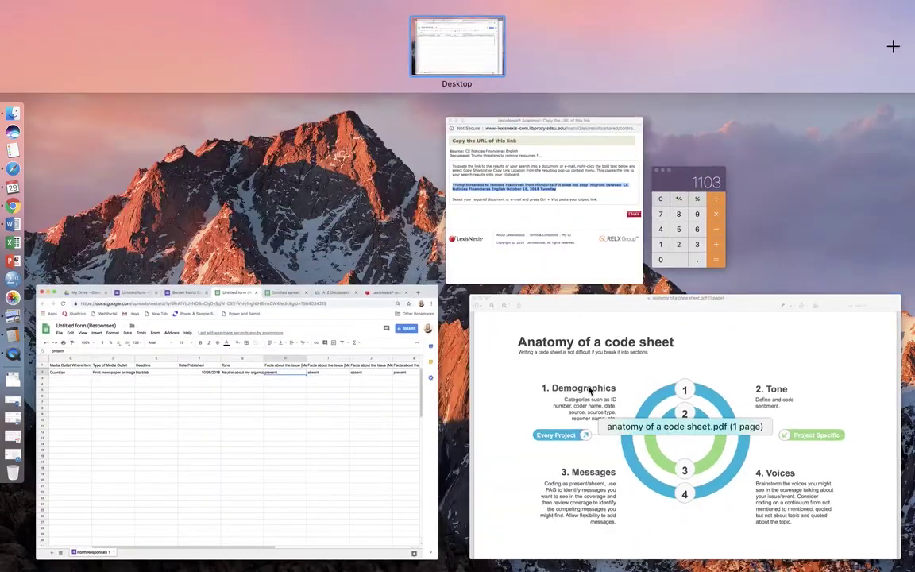
left_click(688, 437)
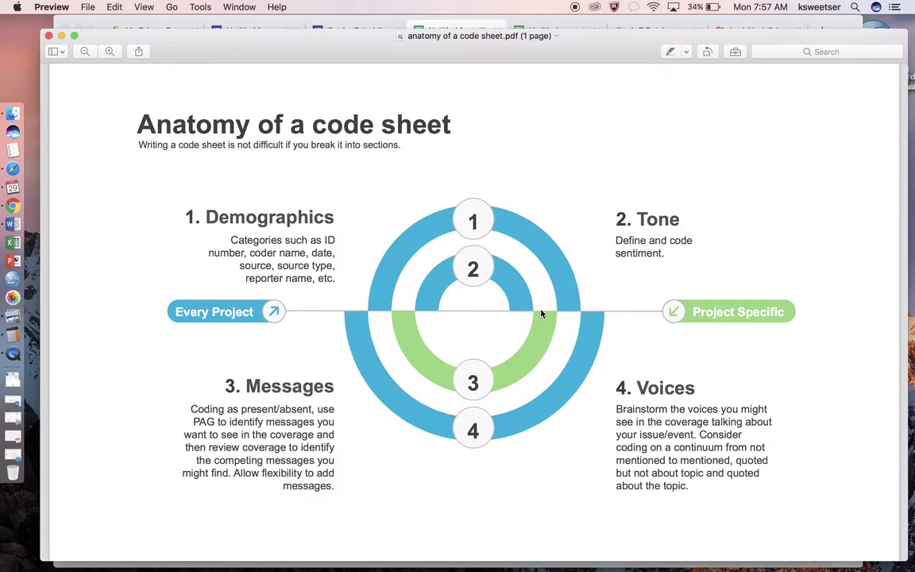